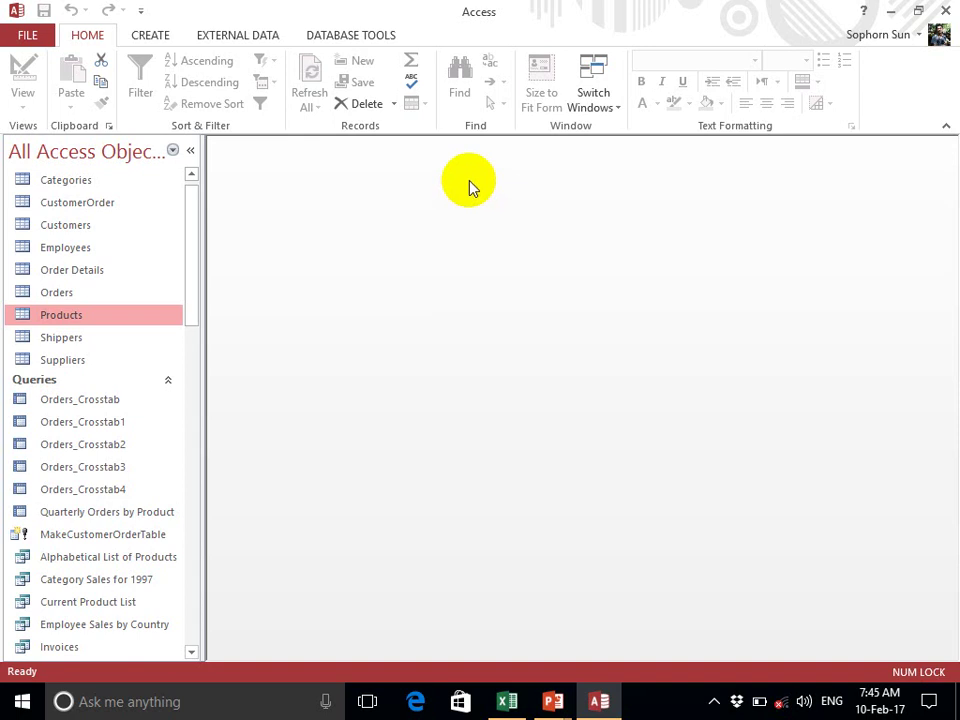
Create a new query in design view with the Products table and enlarge the field grid area
{"action": "left_click", "coordinate": [153, 42]}
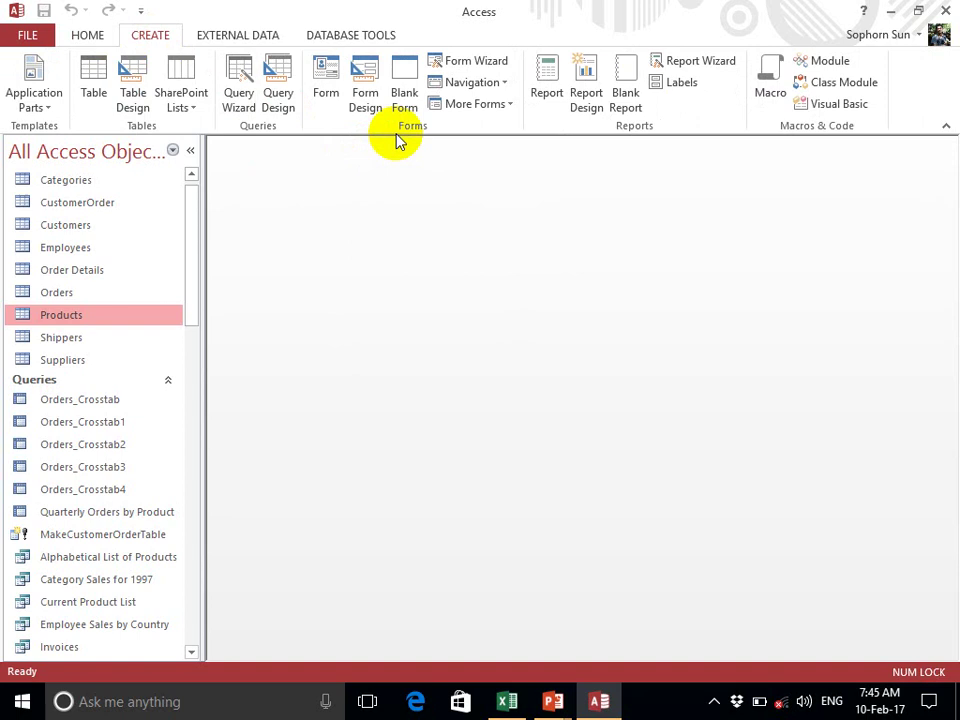
{"action": "left_click", "coordinate": [282, 95]}
{"action": "left_click_drag", "start_coordinate": [460, 389], "coordinate": [541, 177]}
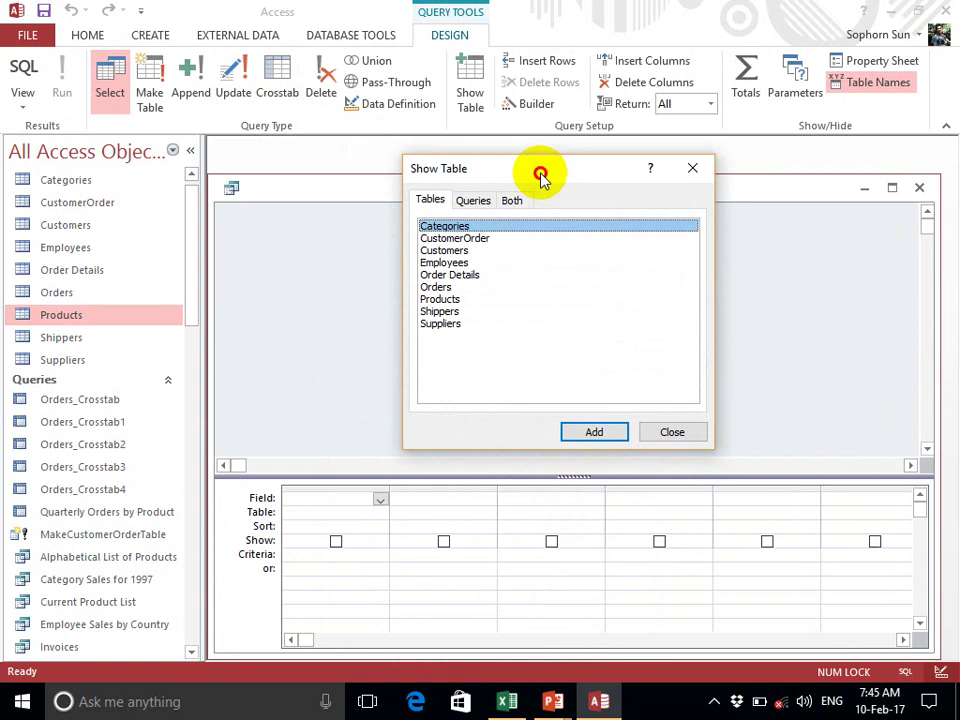
{"action": "left_click", "coordinate": [440, 300]}
{"action": "left_click", "coordinate": [594, 432]}
{"action": "left_click", "coordinate": [666, 438]}
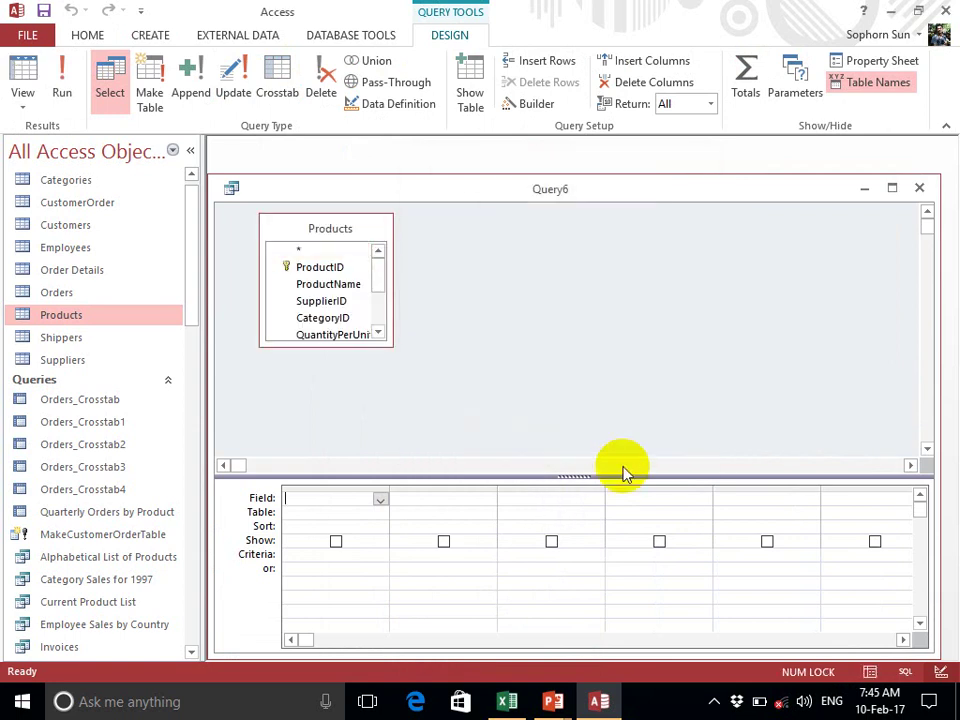
{"action": "left_click_drag", "start_coordinate": [615, 476], "coordinate": [600, 392]}
{"action": "left_click_drag", "start_coordinate": [597, 192], "coordinate": [607, 168]}
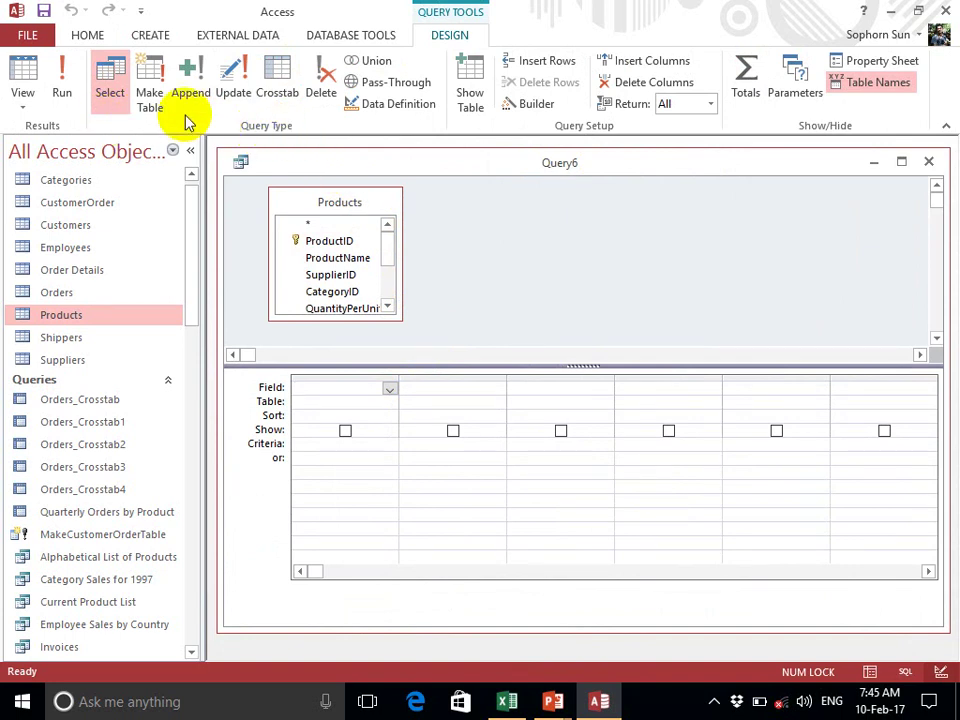
Change the query type to Update and add the UnitPrice field from Products to the grid
{"action": "left_click", "coordinate": [236, 92]}
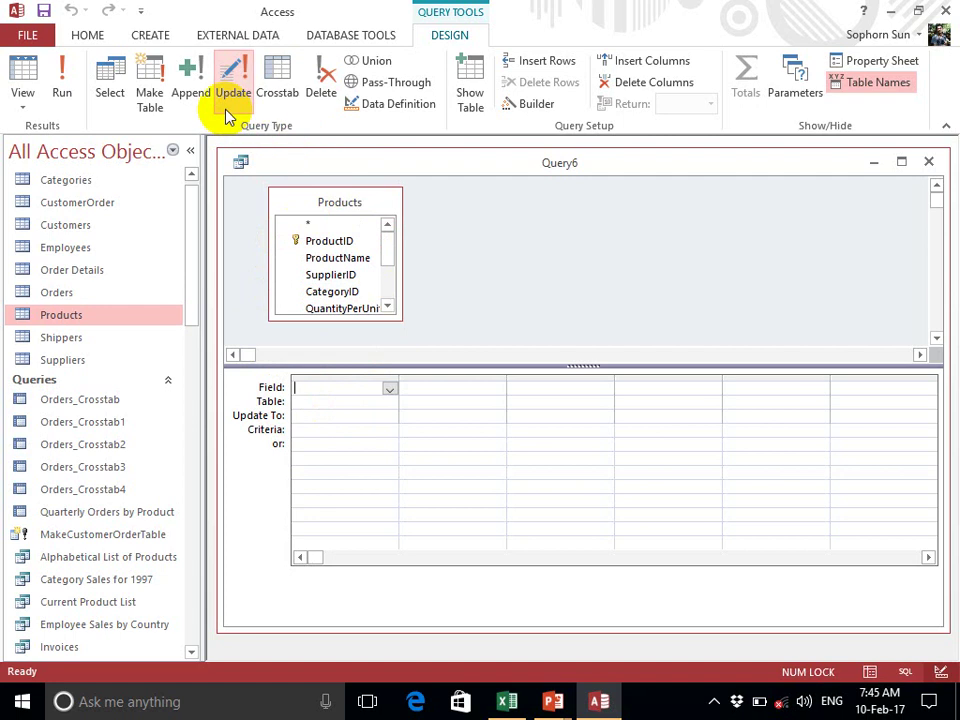
{"action": "left_click_drag", "start_coordinate": [377, 207], "coordinate": [431, 265]}
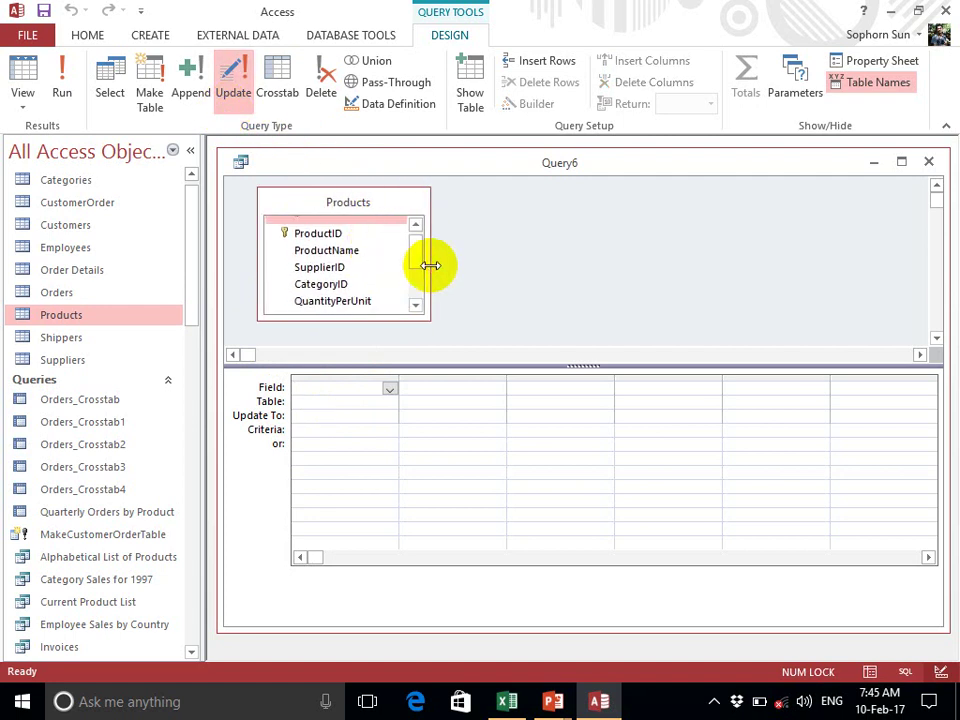
{"action": "left_click", "coordinate": [417, 251]}
{"action": "left_click_drag", "start_coordinate": [417, 251], "coordinate": [418, 264]}
{"action": "left_click_drag", "start_coordinate": [362, 278], "coordinate": [352, 393]}
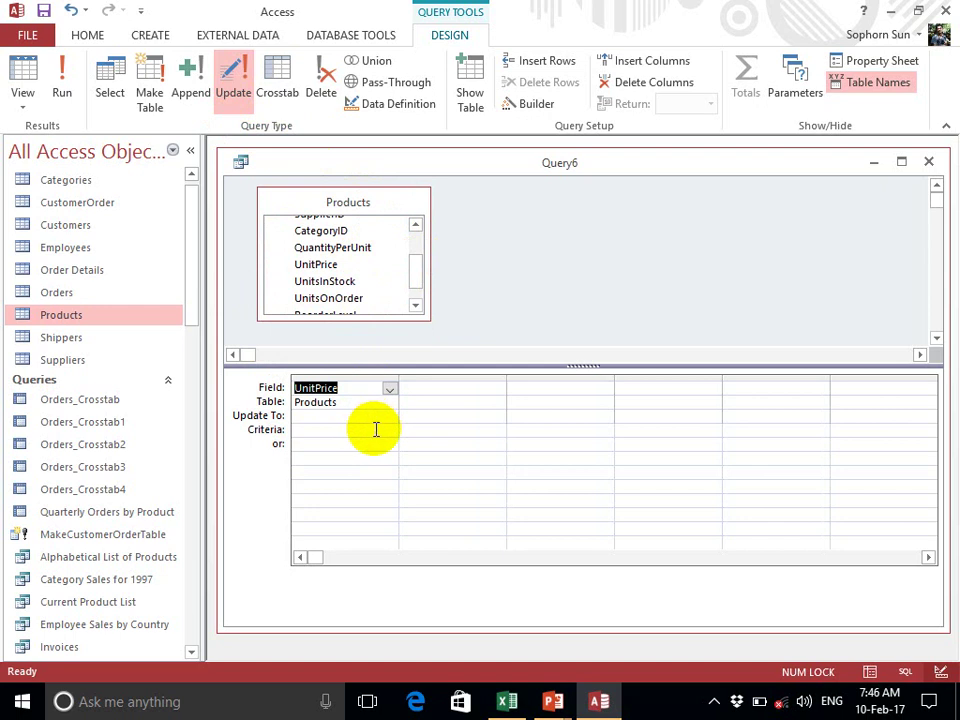
Set the Update To value of the UnitPrice field to 200
{"action": "left_click", "coordinate": [318, 417]}
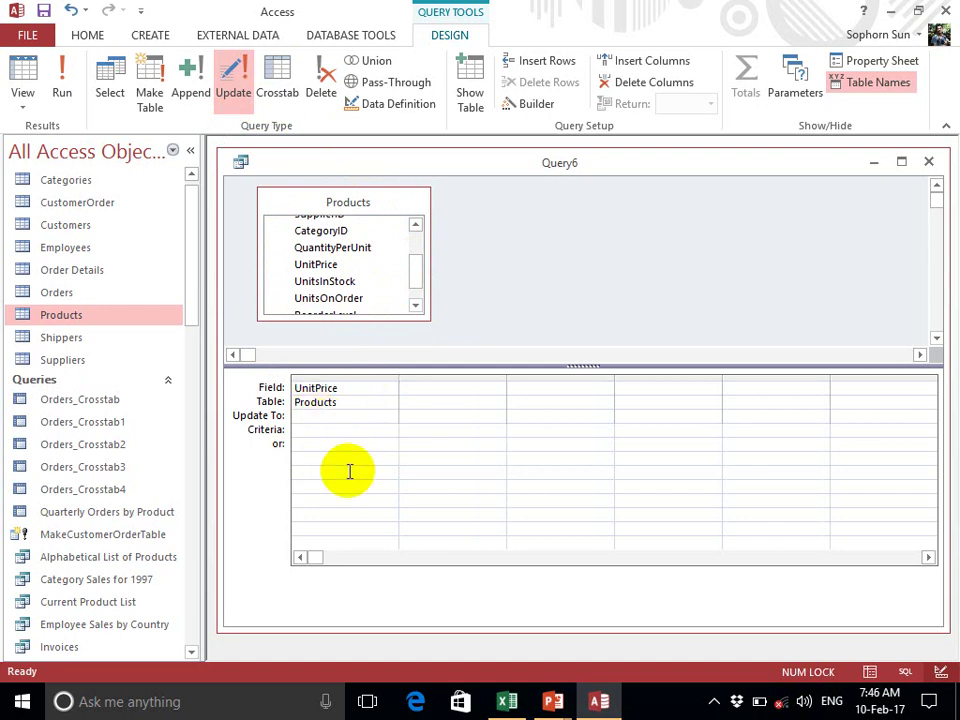
{"action": "type", "text": "200"}
{"action": "left_click", "coordinate": [342, 460]}
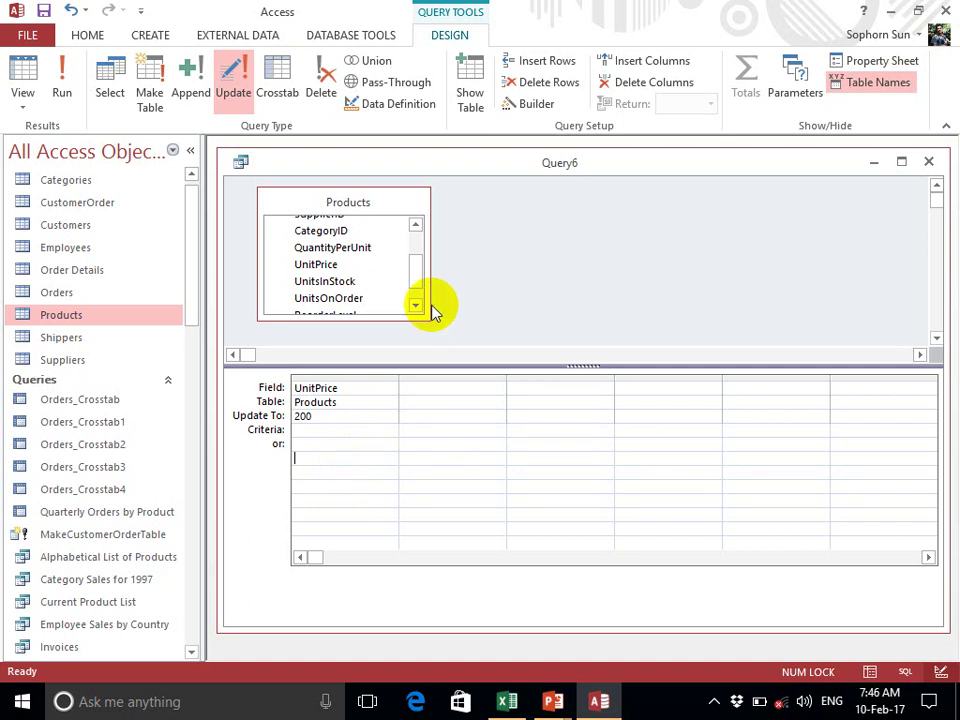
Add the ProductName field as the second column with the criterion Like "A*"
{"action": "left_click_drag", "start_coordinate": [414, 274], "coordinate": [421, 245]}
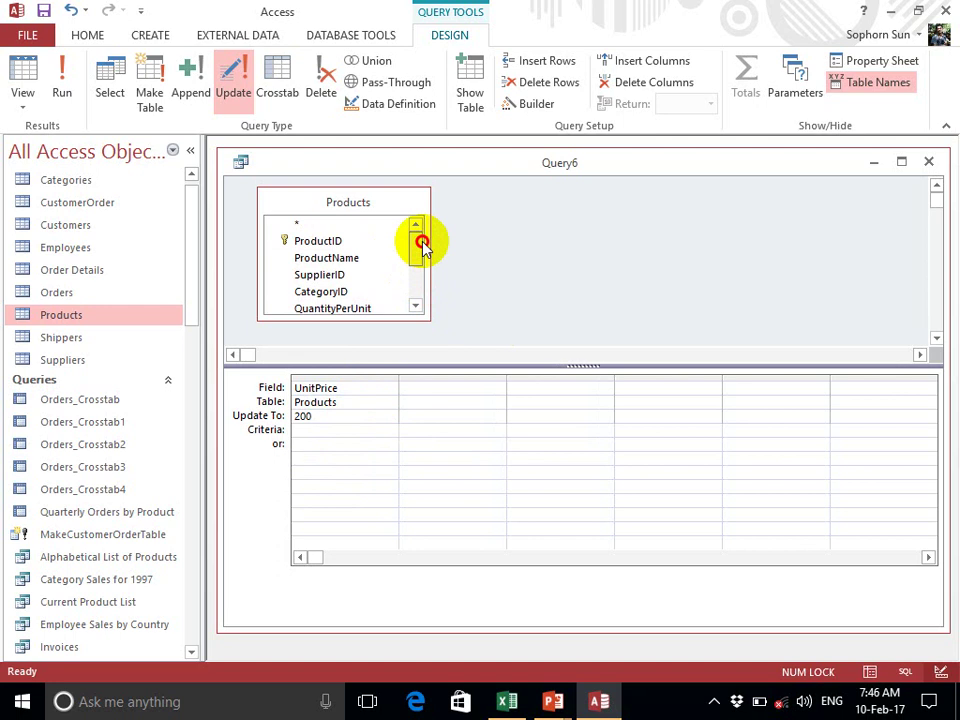
{"action": "left_click_drag", "start_coordinate": [356, 257], "coordinate": [445, 396]}
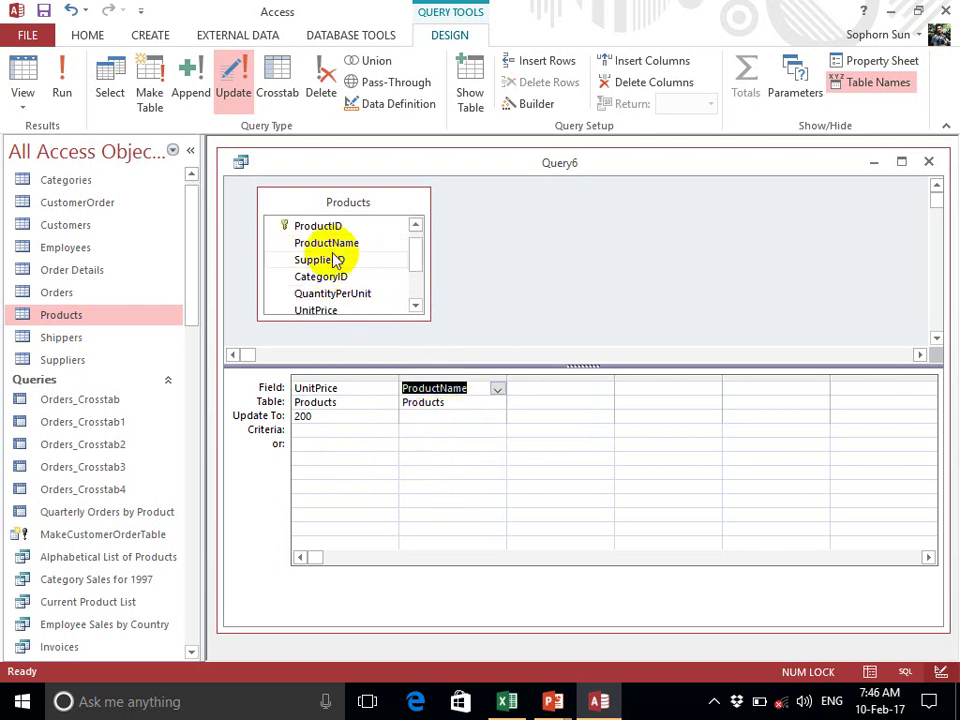
{"action": "left_click", "coordinate": [416, 440]}
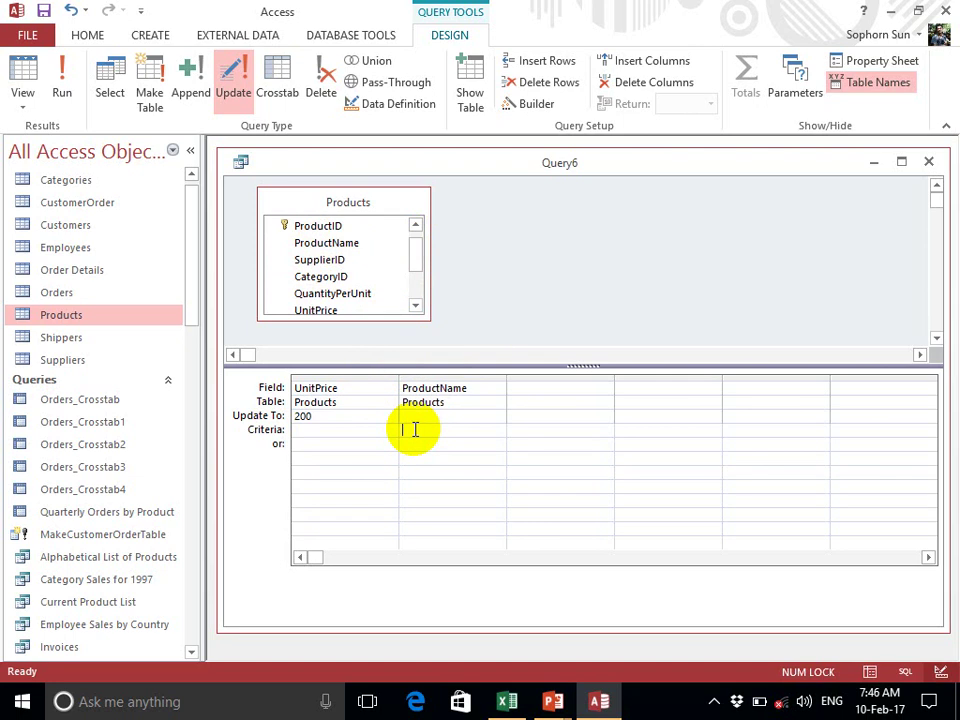
{"action": "type", "text": "Like \"A*\""}
{"action": "key", "text": "BackSpace"}
{"action": "type", "text": "*\""}
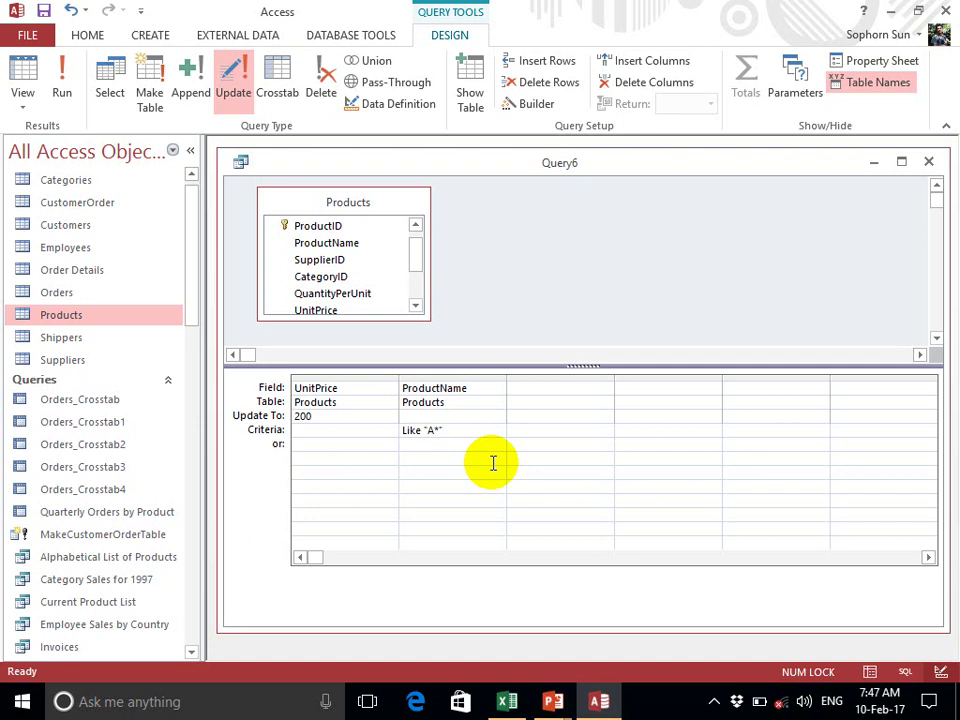
Clear the ProductName criterion and the UnitPrice update value, and change the query back to a Select query
{"action": "left_click_drag", "start_coordinate": [447, 432], "coordinate": [259, 418]}
{"action": "key", "text": "Delete"}
{"action": "key", "text": "Delete"}
{"action": "scroll", "coordinate": [414, 253], "scroll_direction": "up", "scroll_amount": 1}
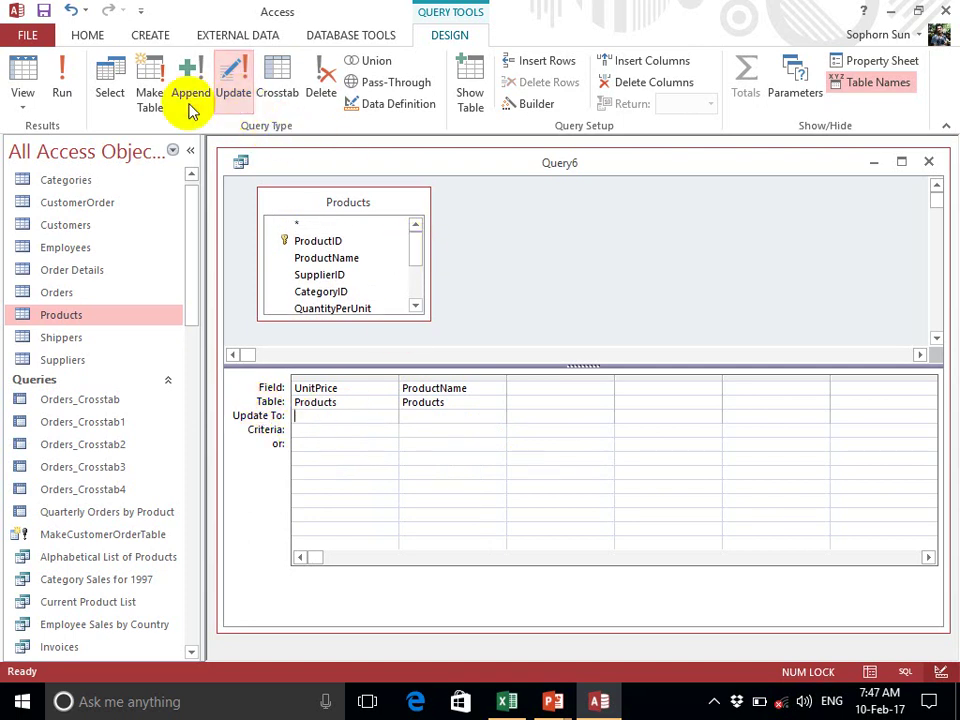
{"action": "left_click", "coordinate": [116, 104]}
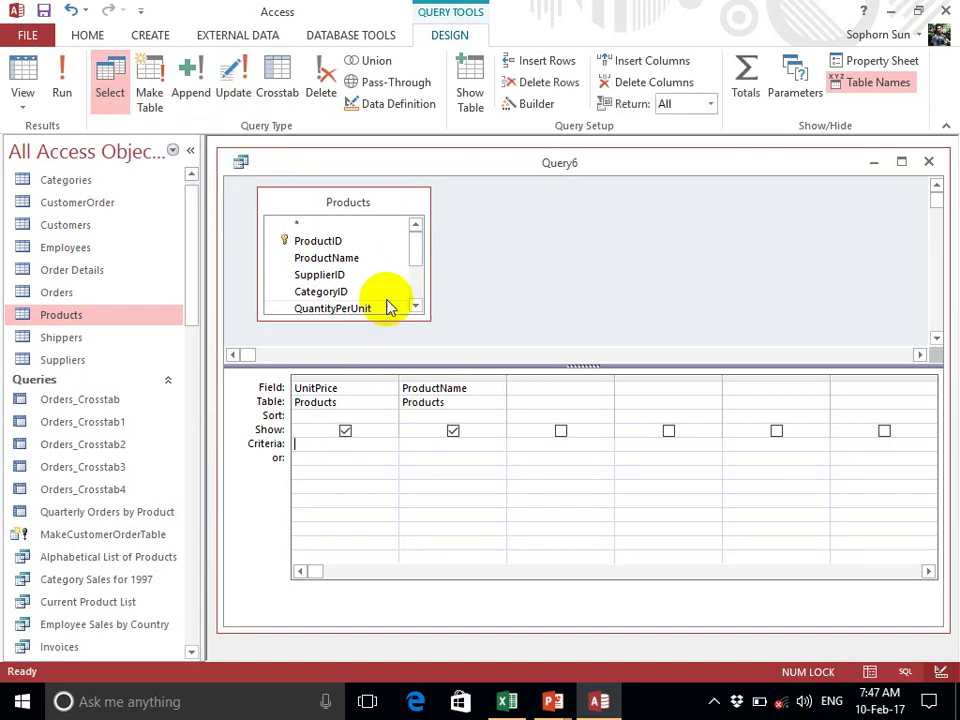
Insert ProductName before UnitPrice as the first column and delete the duplicate ProductName column after it
{"action": "left_click_drag", "start_coordinate": [350, 262], "coordinate": [315, 389]}
{"action": "left_click", "coordinate": [455, 390]}
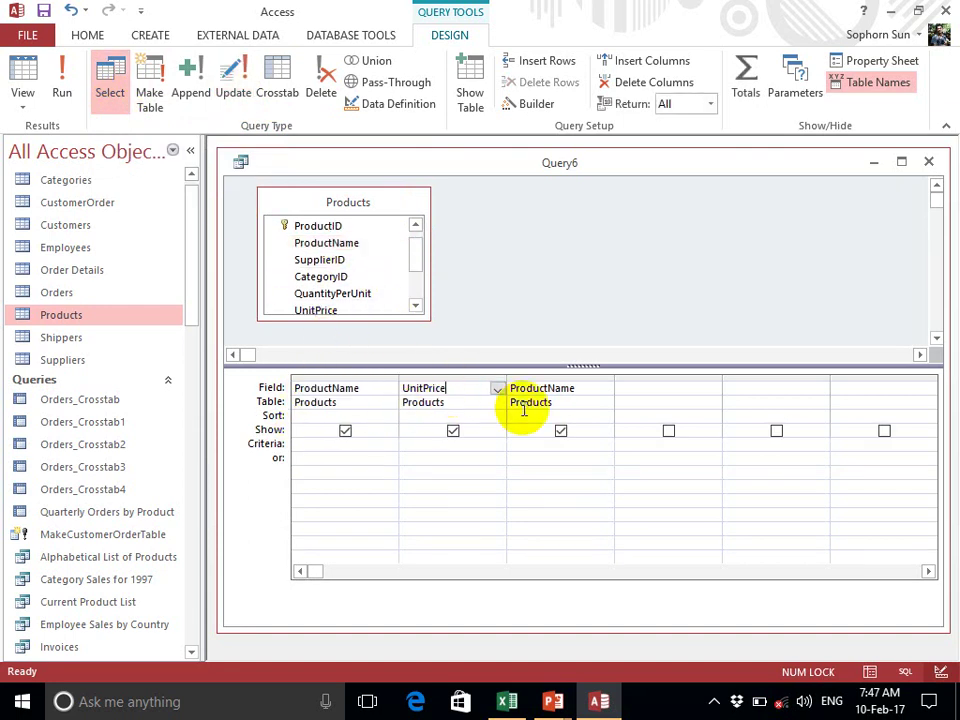
{"action": "left_click", "coordinate": [557, 380]}
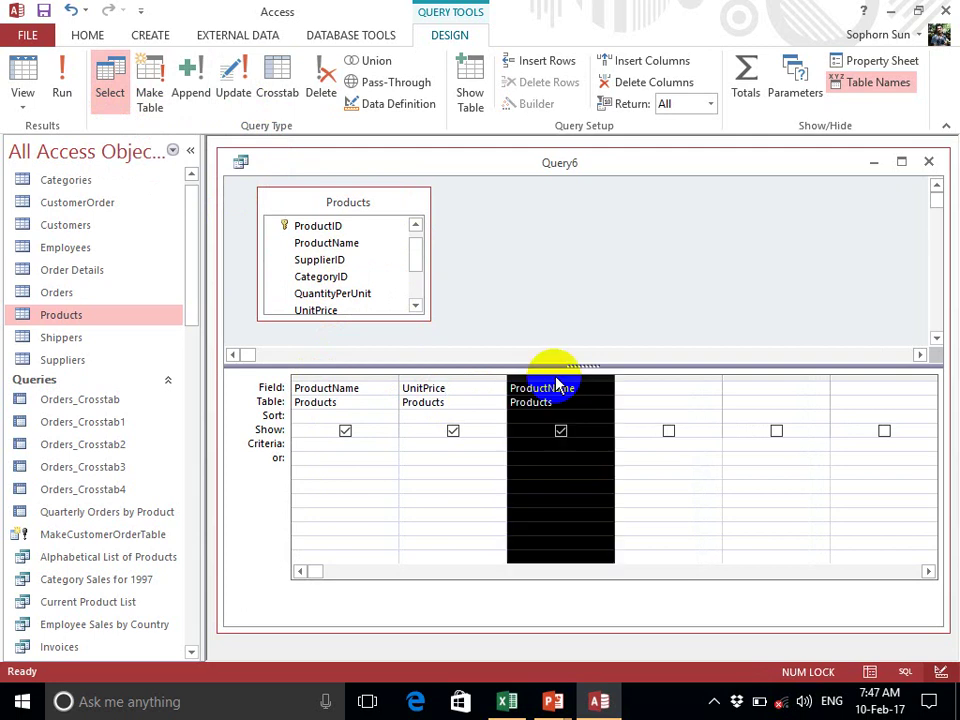
{"action": "key", "text": "Delete"}
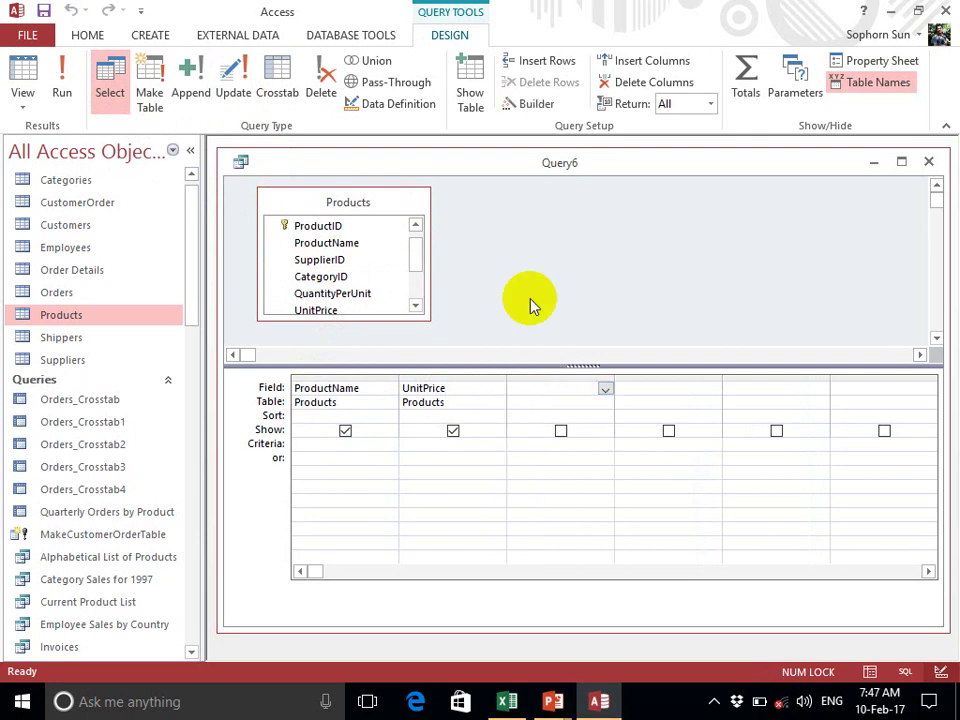
Add the Suppliers table to the query
{"action": "right_click", "coordinate": [540, 198]}
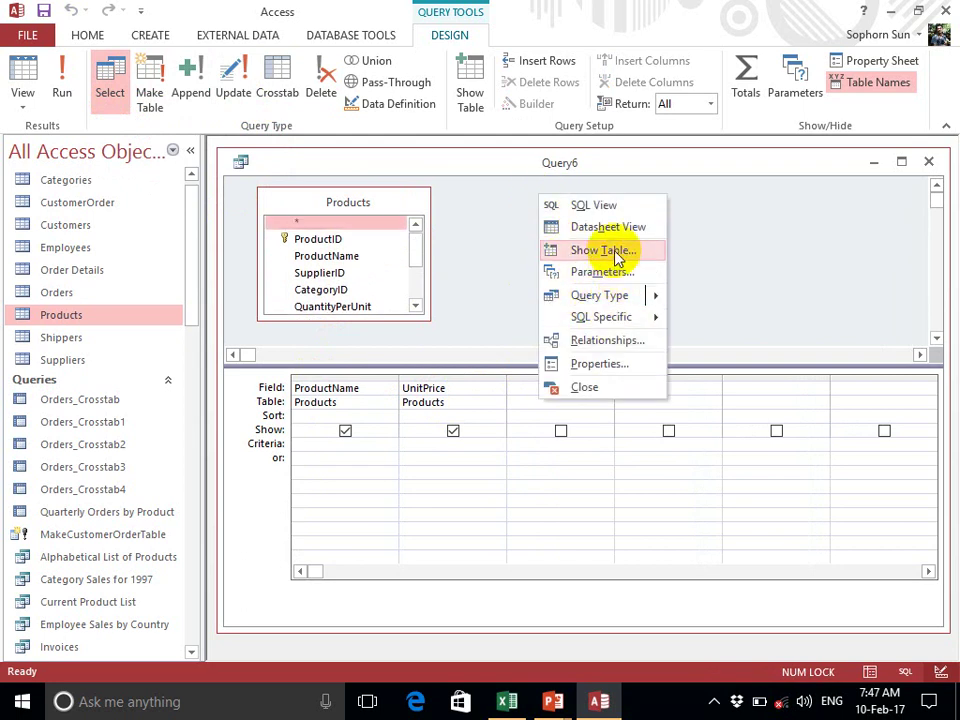
{"action": "left_click", "coordinate": [604, 251]}
{"action": "left_click_drag", "start_coordinate": [522, 370], "coordinate": [676, 231]}
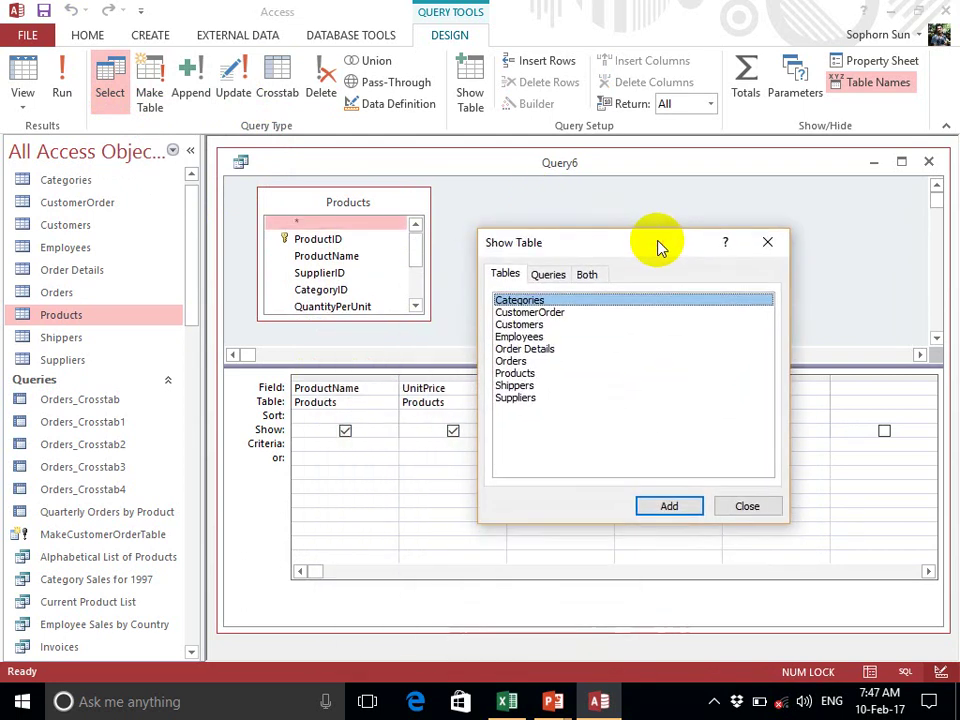
{"action": "left_click", "coordinate": [527, 397]}
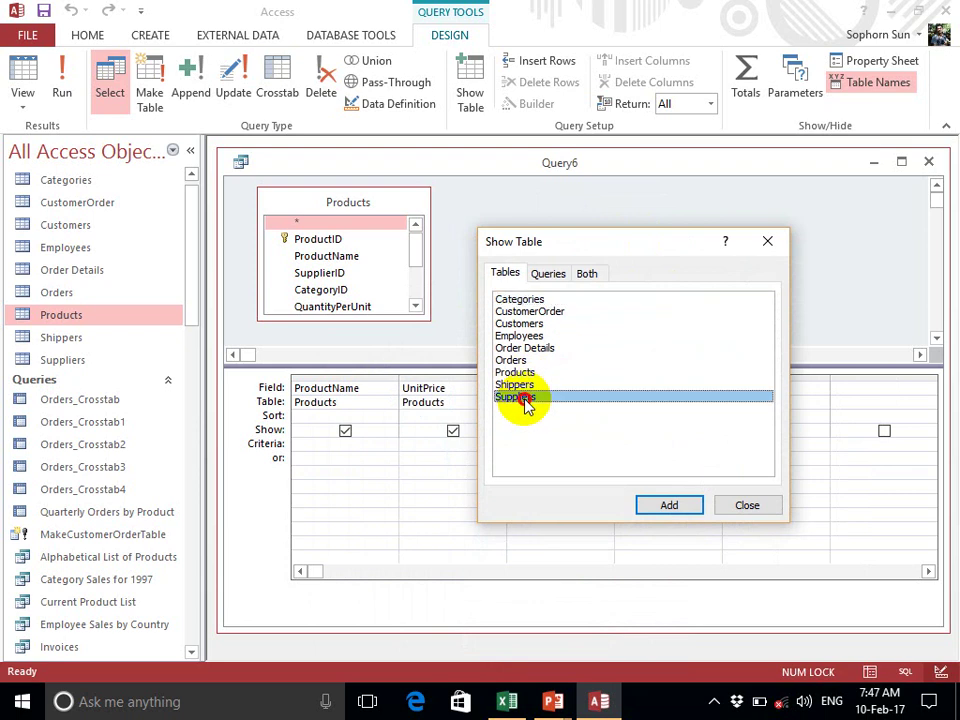
{"action": "left_click", "coordinate": [671, 508]}
{"action": "left_click", "coordinate": [744, 506]}
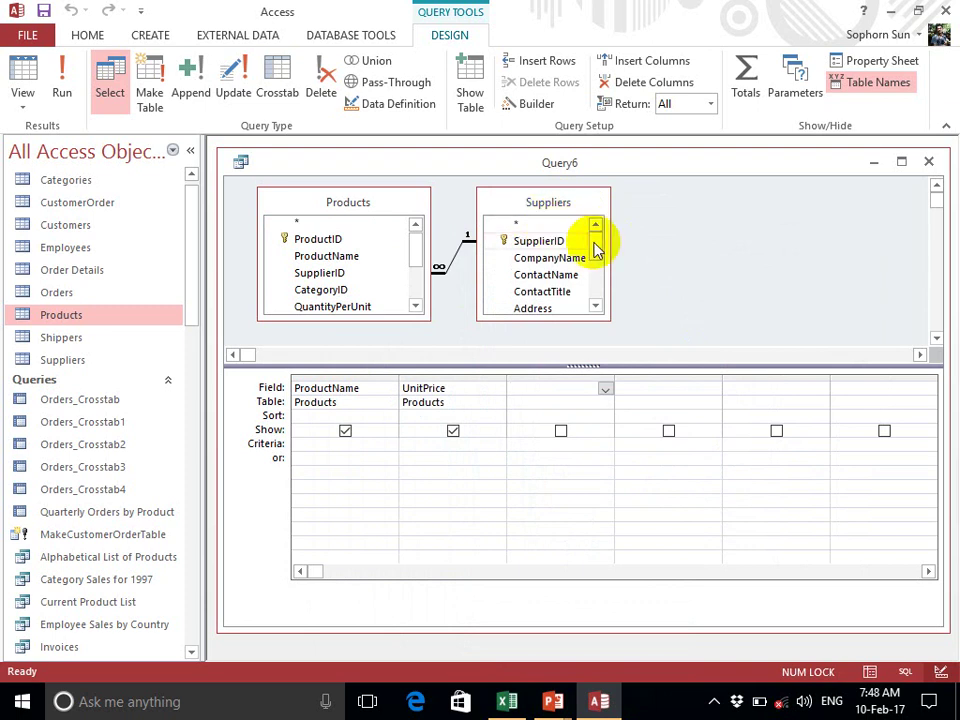
Rearrange the table diagram so that Suppliers sits to the left of Products, with their join line between them
{"action": "left_click_drag", "start_coordinate": [553, 202], "coordinate": [324, 210]}
{"action": "left_click_drag", "start_coordinate": [393, 208], "coordinate": [596, 207]}
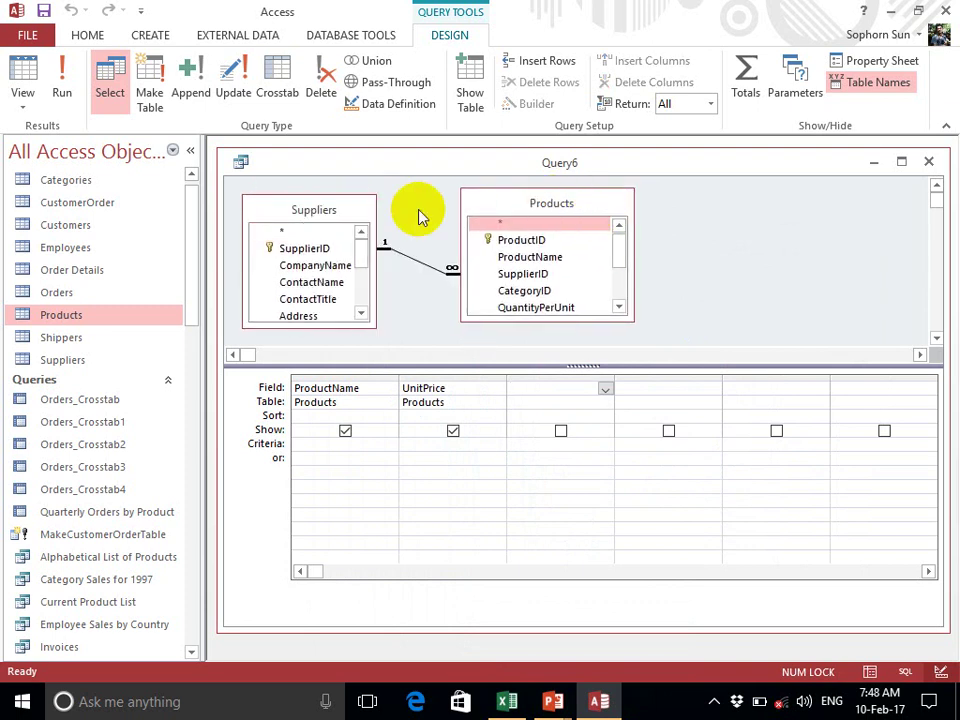
{"action": "left_click_drag", "start_coordinate": [358, 210], "coordinate": [381, 213]}
{"action": "left_click", "coordinate": [433, 256]}
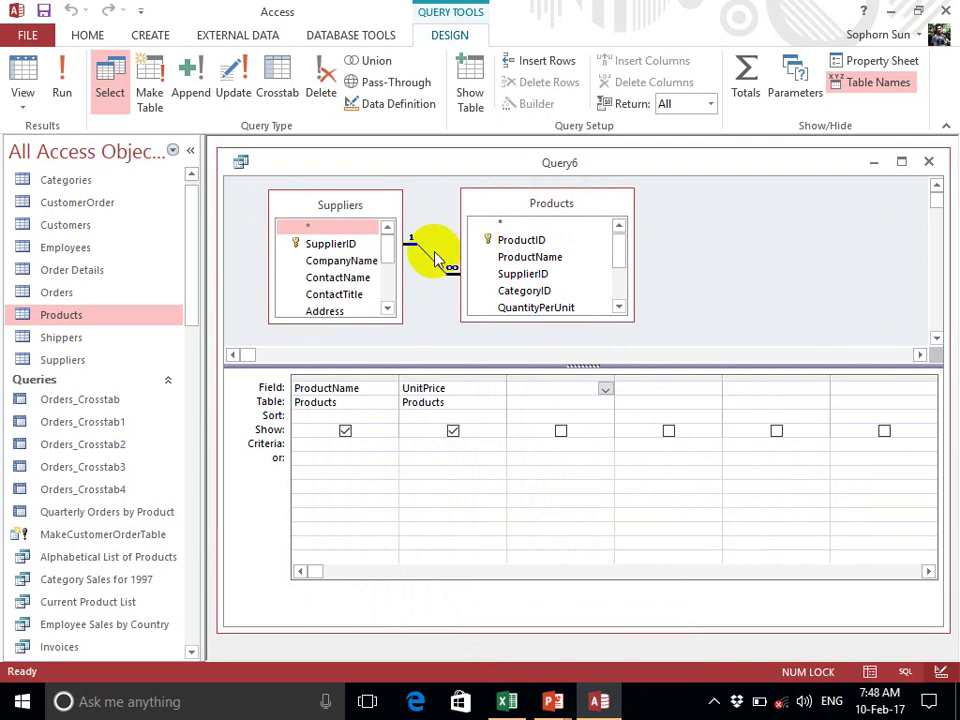
{"action": "left_click", "coordinate": [525, 272]}
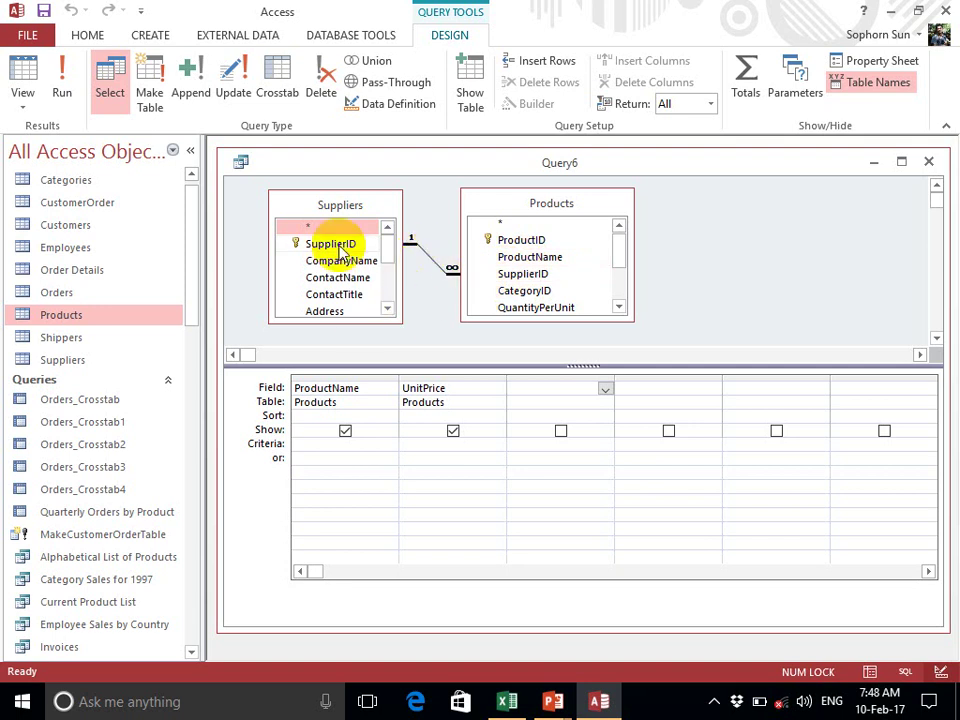
Add the SupplierID and CompanyName fields from Suppliers after UnitPrice and run the query
{"action": "left_click_drag", "start_coordinate": [340, 250], "coordinate": [531, 390]}
{"action": "left_click_drag", "start_coordinate": [345, 260], "coordinate": [640, 392]}
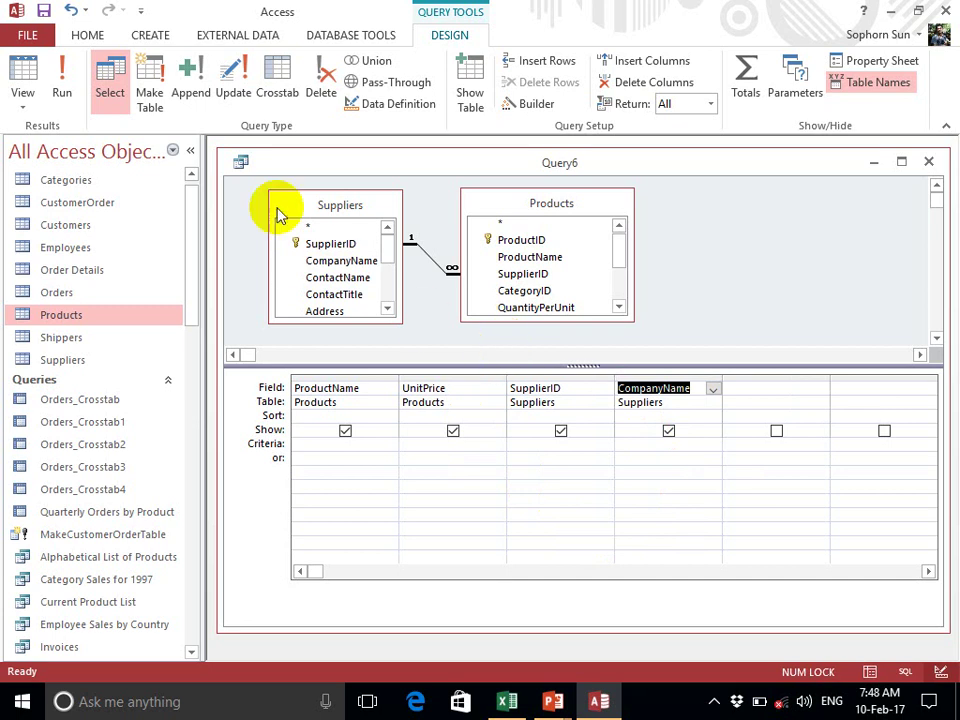
{"action": "left_click", "coordinate": [60, 108]}
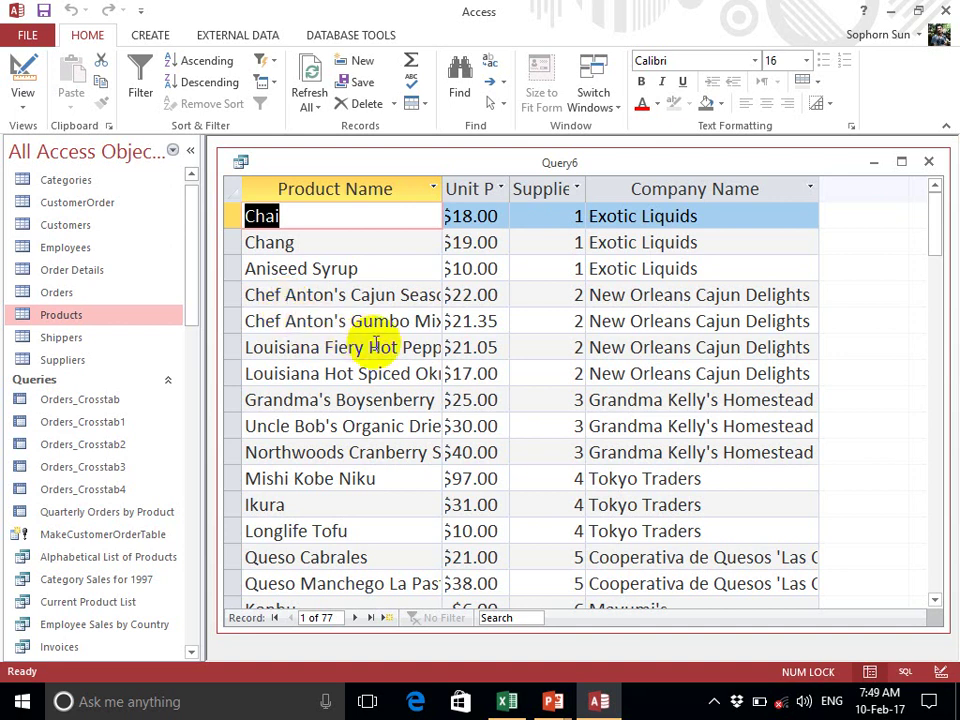
Fit the Unit Price column to its contents and copy the company name Tokyo Traders from the Longlife Tofu record
{"action": "double_click", "coordinate": [509, 187]}
{"action": "left_click", "coordinate": [493, 189]}
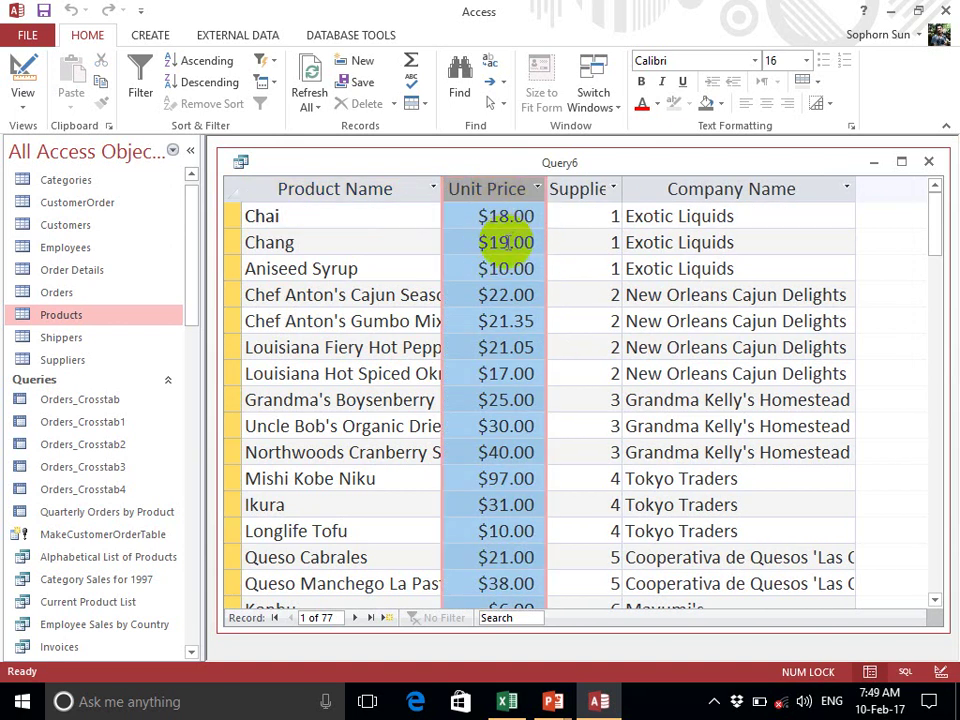
{"action": "left_click", "coordinate": [675, 478]}
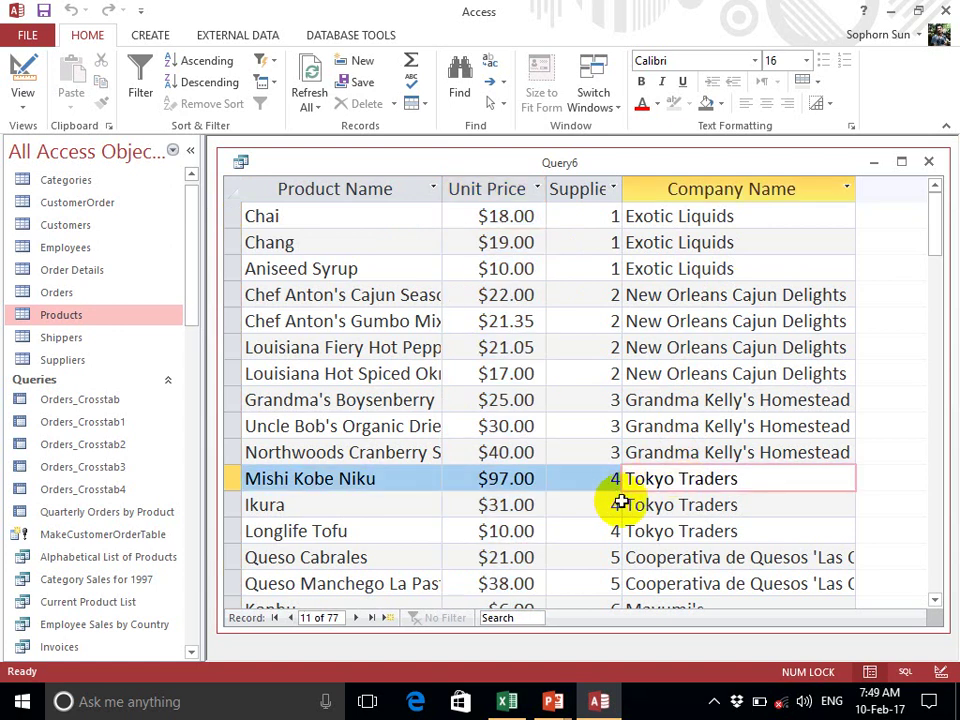
{"action": "left_click_drag", "start_coordinate": [756, 480], "coordinate": [621, 478]}
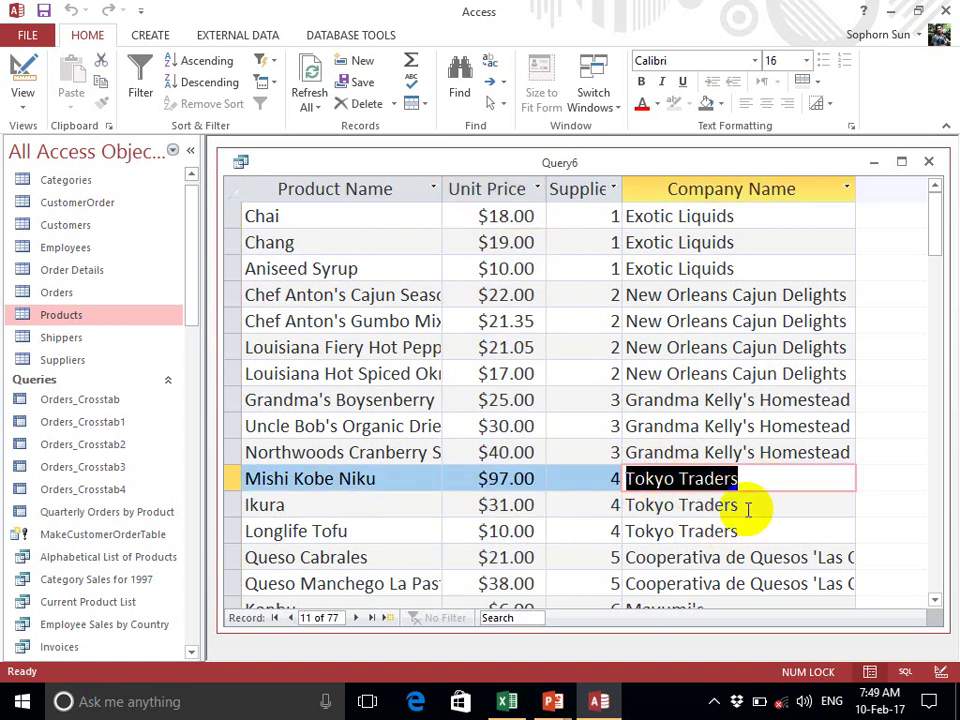
{"action": "left_click_drag", "start_coordinate": [744, 506], "coordinate": [617, 508]}
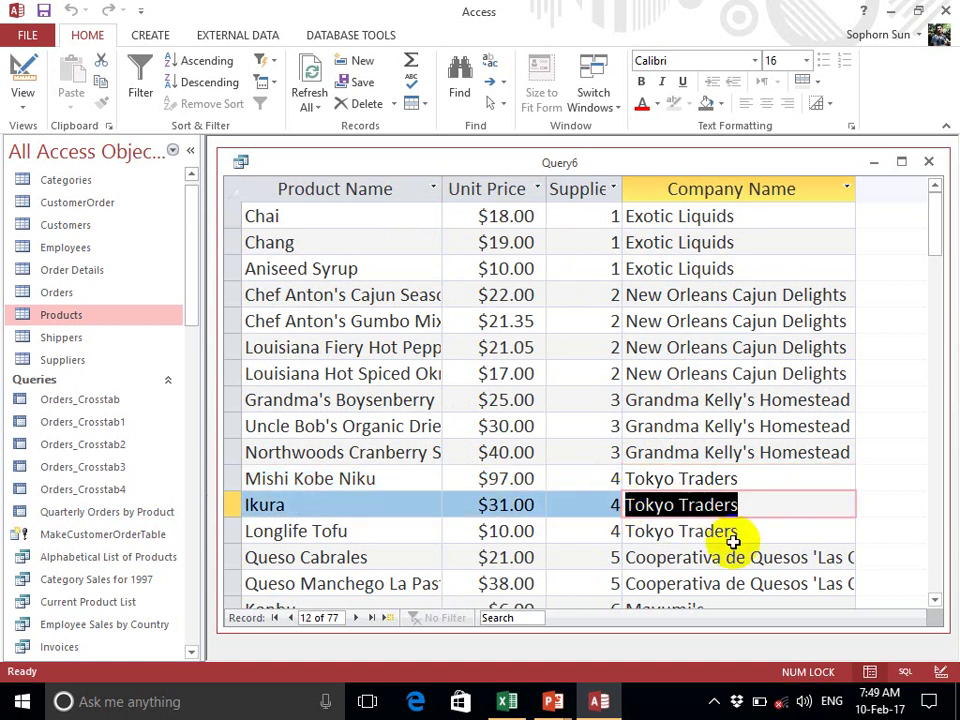
{"action": "left_click_drag", "start_coordinate": [756, 534], "coordinate": [615, 531]}
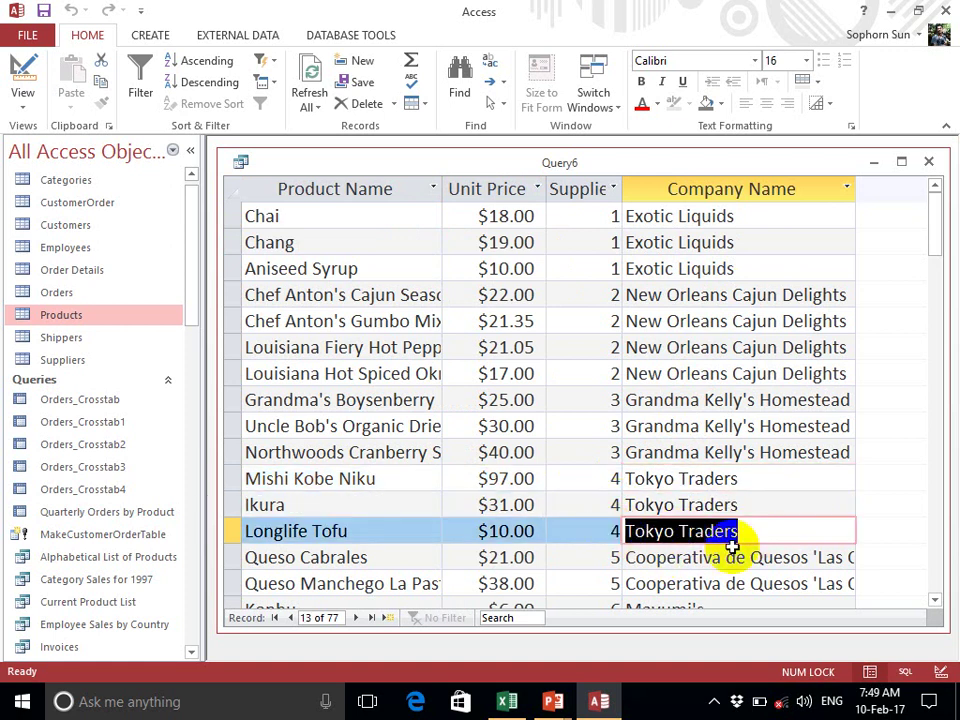
{"action": "key", "text": "ctrl+c"}
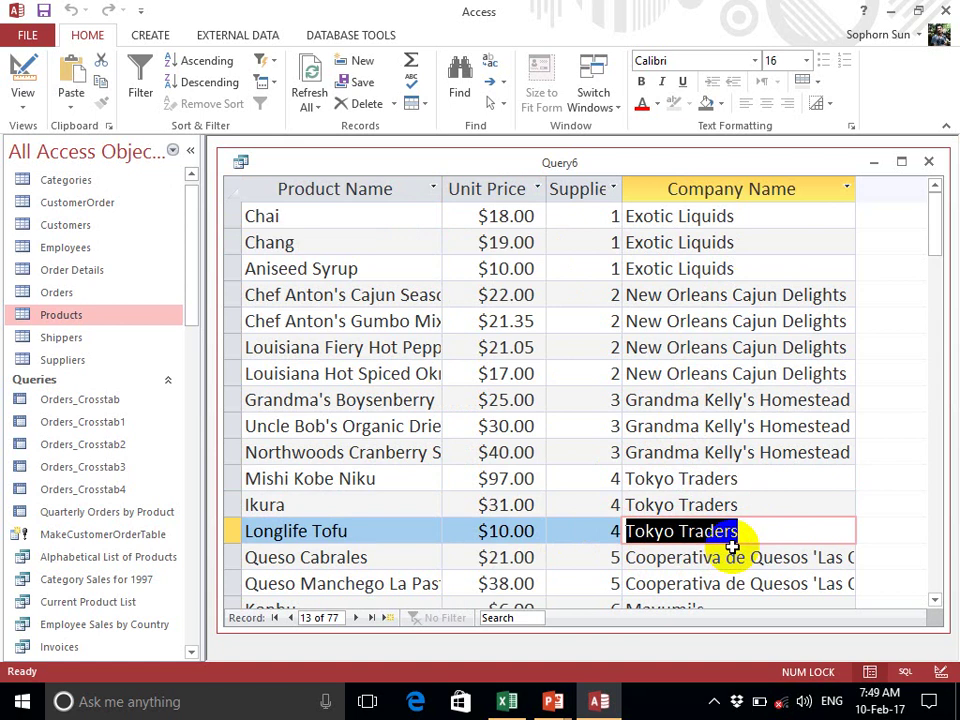
Check the unit prices of the three Tokyo Traders products and return the query to design view
{"action": "left_click", "coordinate": [474, 477]}
{"action": "left_click_drag", "start_coordinate": [474, 477], "coordinate": [551, 476]}
{"action": "left_click_drag", "start_coordinate": [474, 504], "coordinate": [542, 514]}
{"action": "left_click", "coordinate": [476, 530]}
{"action": "left_click_drag", "start_coordinate": [476, 530], "coordinate": [542, 530]}
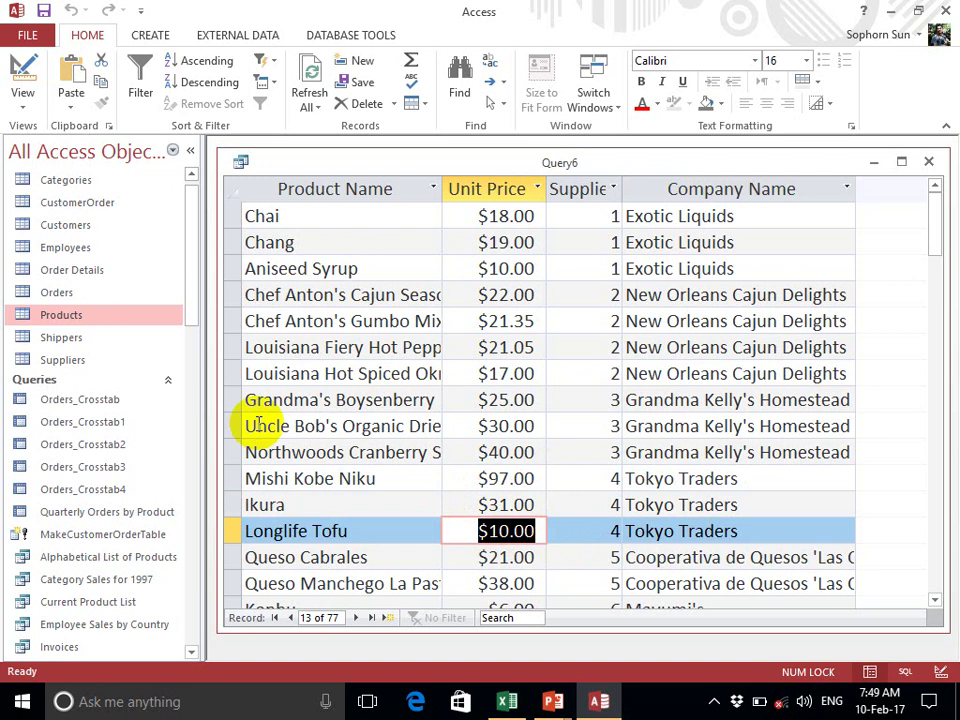
{"action": "left_click", "coordinate": [24, 100]}
{"action": "left_click", "coordinate": [45, 216]}
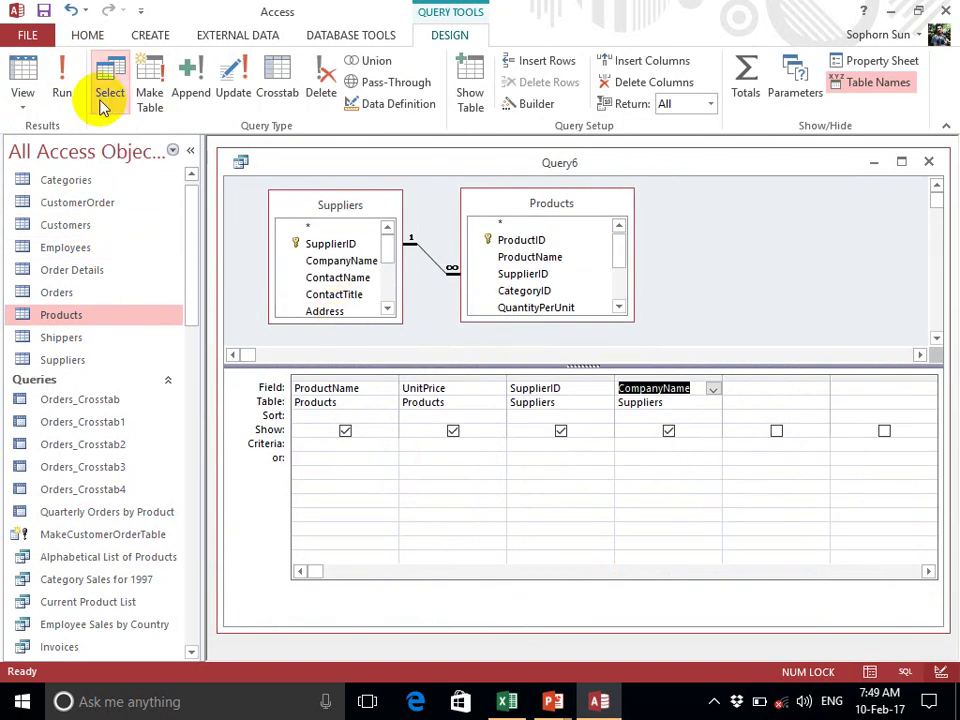
Convert the query to an update query and remove the ProductName column from the design grid
{"action": "left_click", "coordinate": [244, 106]}
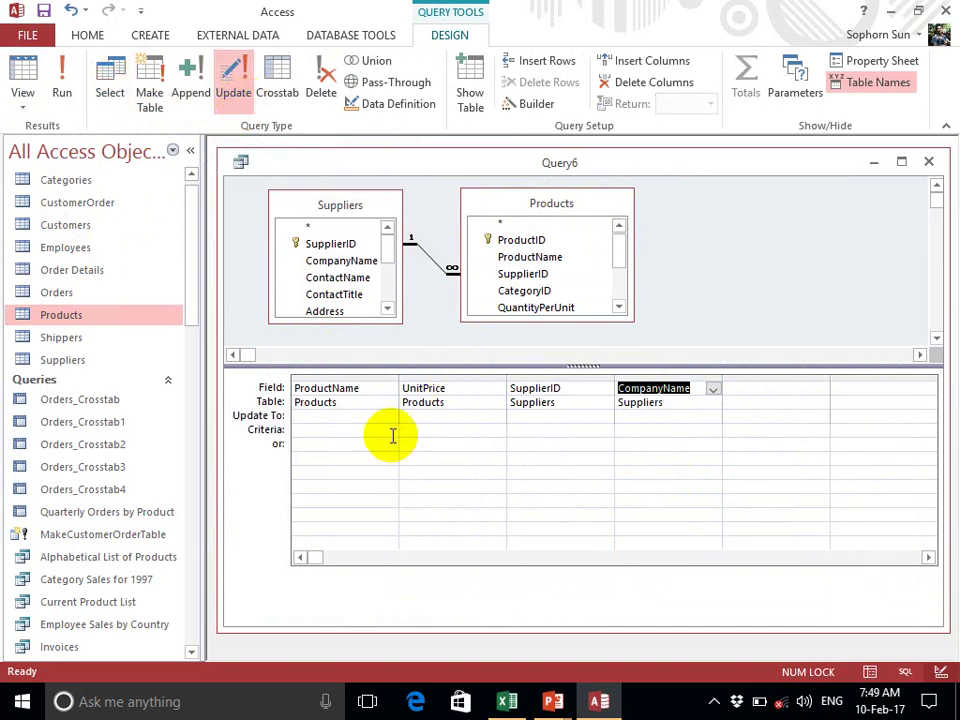
{"action": "left_click", "coordinate": [296, 415]}
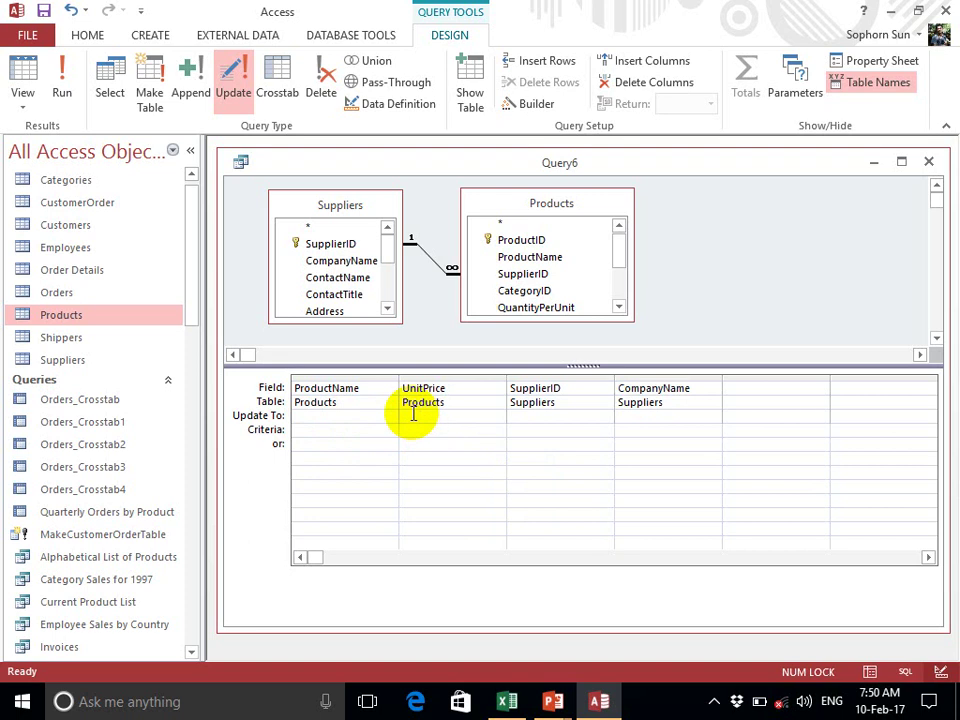
{"action": "left_click", "coordinate": [359, 375]}
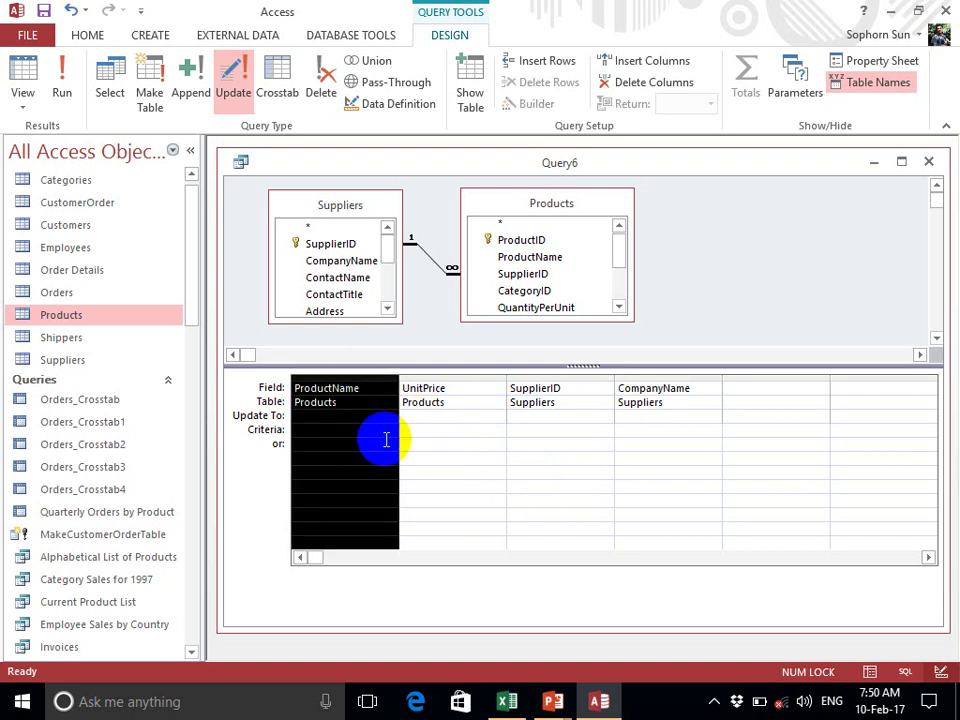
{"action": "key", "text": "Delete"}
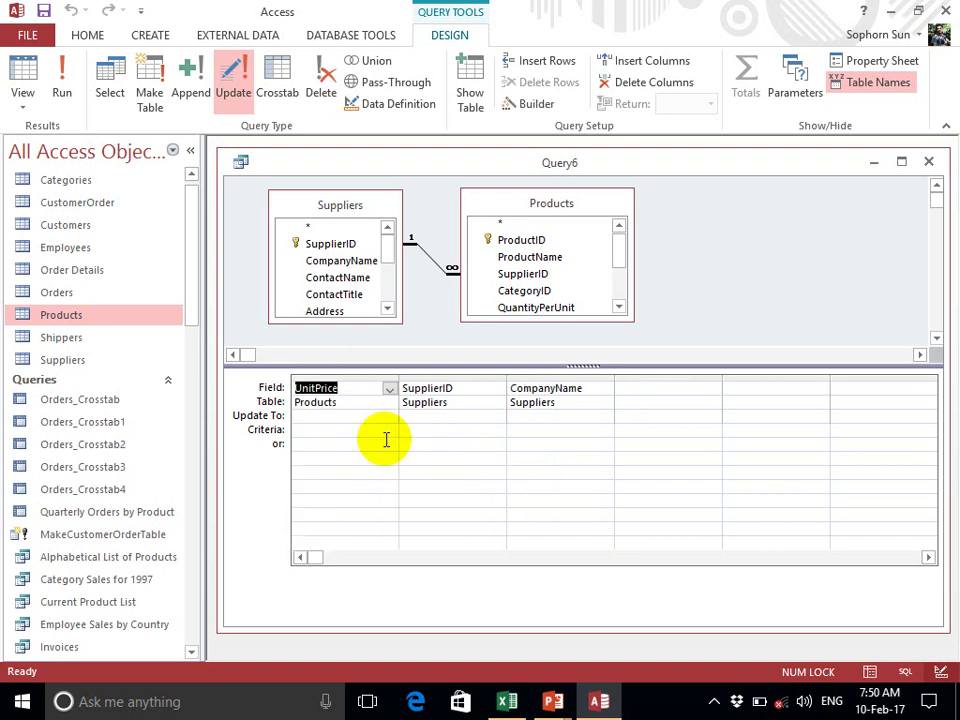
Widen the UnitPrice column and open its Update To cell in the Zoom box with font size 16
{"action": "left_click_drag", "start_coordinate": [399, 375], "coordinate": [445, 375]}
{"action": "left_click", "coordinate": [319, 415]}
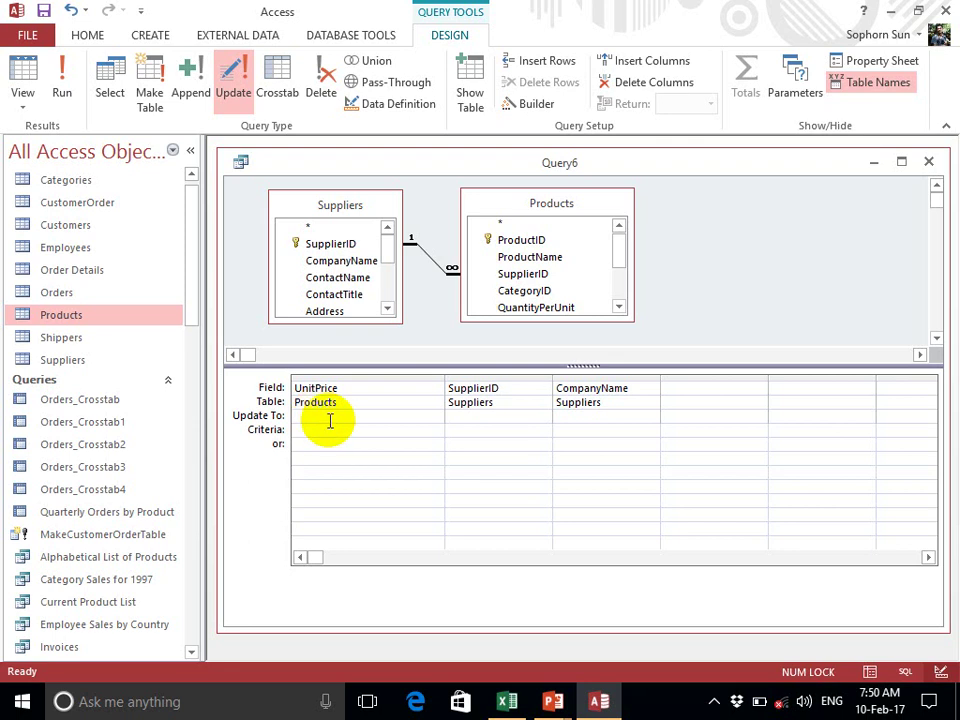
{"action": "right_click", "coordinate": [339, 412]}
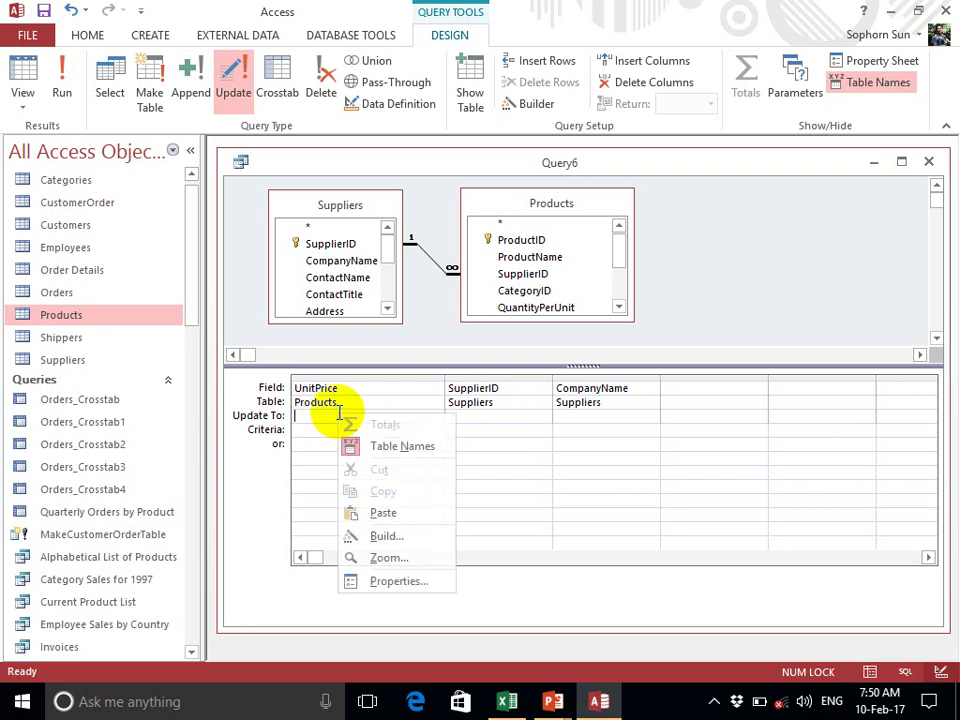
{"action": "left_click", "coordinate": [388, 557]}
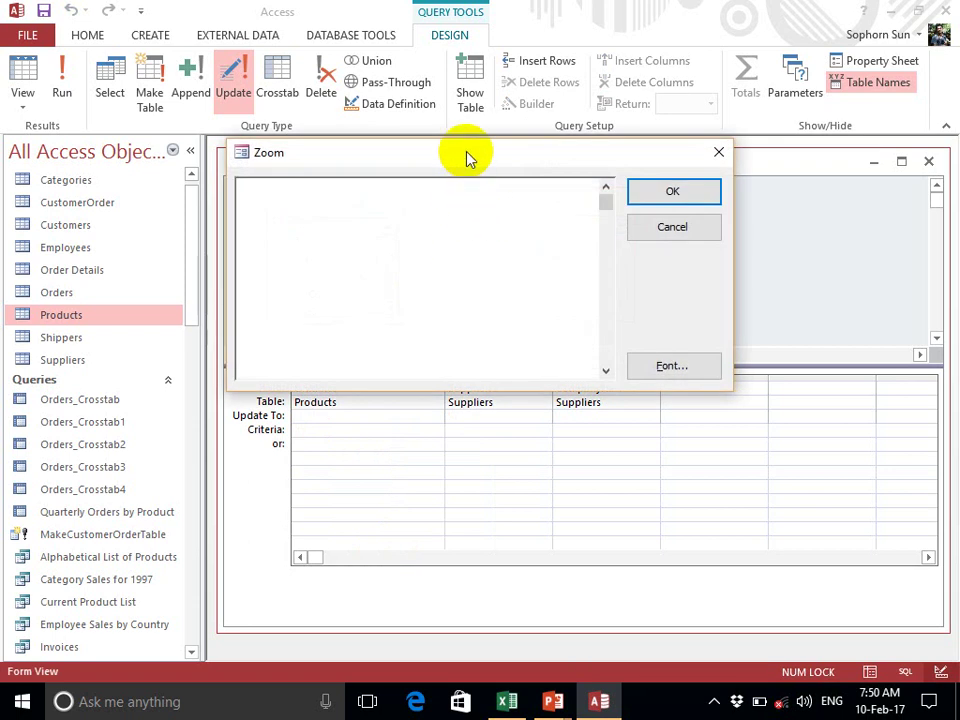
{"action": "left_click_drag", "start_coordinate": [468, 163], "coordinate": [530, 178]}
{"action": "left_click", "coordinate": [765, 385]}
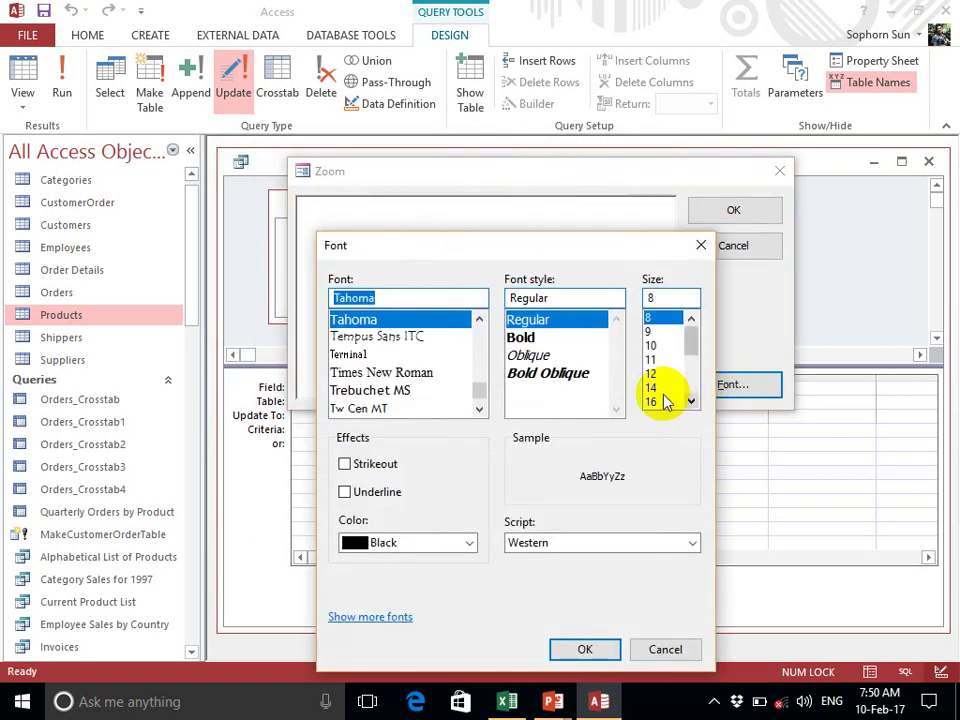
{"action": "left_click", "coordinate": [652, 401]}
{"action": "left_click", "coordinate": [576, 648]}
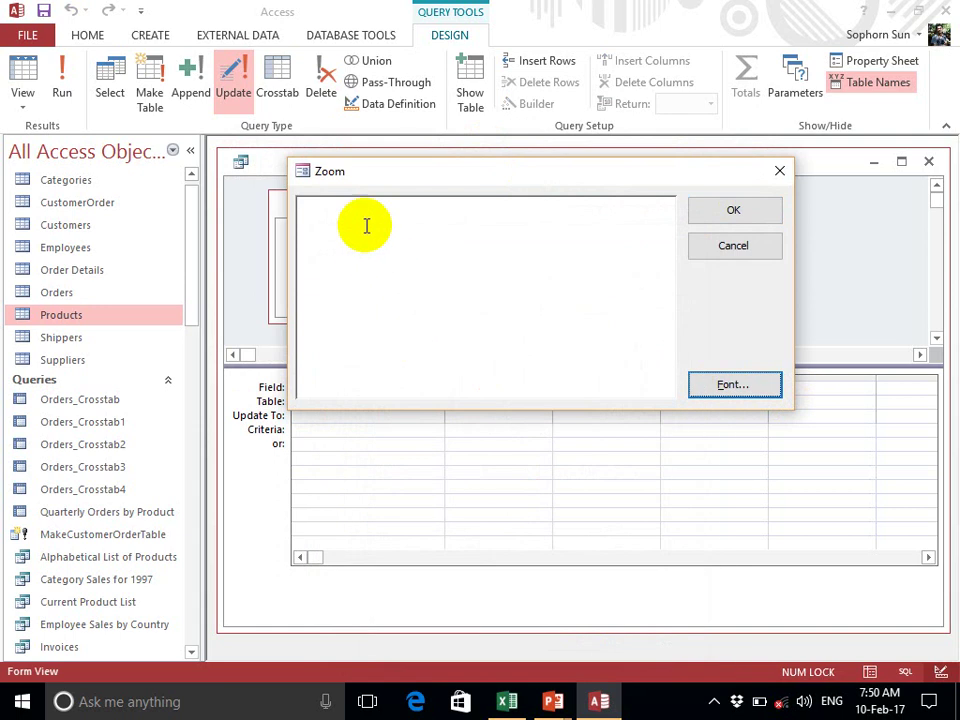
Enter the expression =[UnitPrice]+[UnitPrice]*15/100 as the Update To value of UnitPrice and confirm it
{"action": "left_click_drag", "start_coordinate": [393, 182], "coordinate": [473, 187]}
{"action": "type", "text": "="}
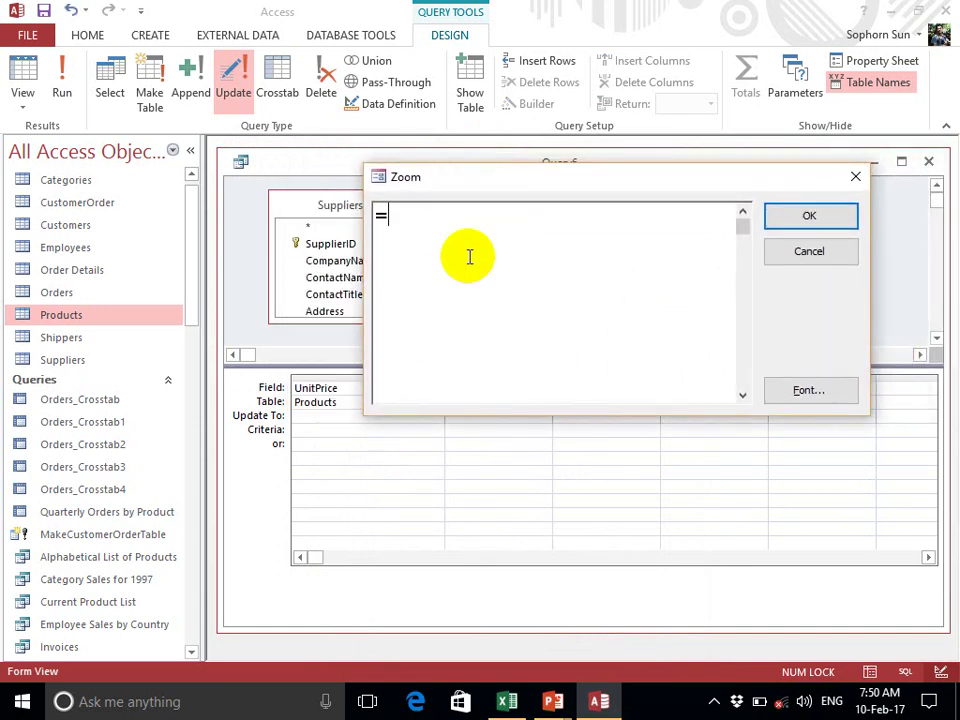
{"action": "type", "text": "U"}
{"action": "key", "text": "BackSpace"}
{"action": "type", "text": "[]"}
{"action": "key", "text": "Left"}
{"action": "type", "text": "UnitPrice]"}
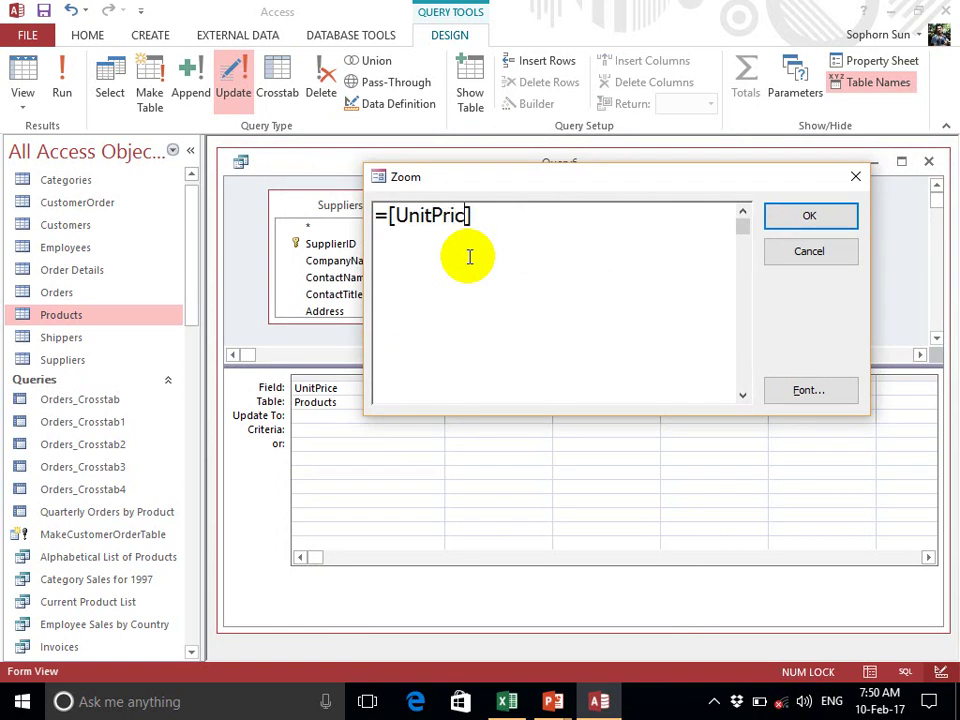
{"action": "type", "text": "+{"}
{"action": "key", "text": "BackSpace"}
{"action": "type", "text": "[UnitPrice]+[UnitPr"}
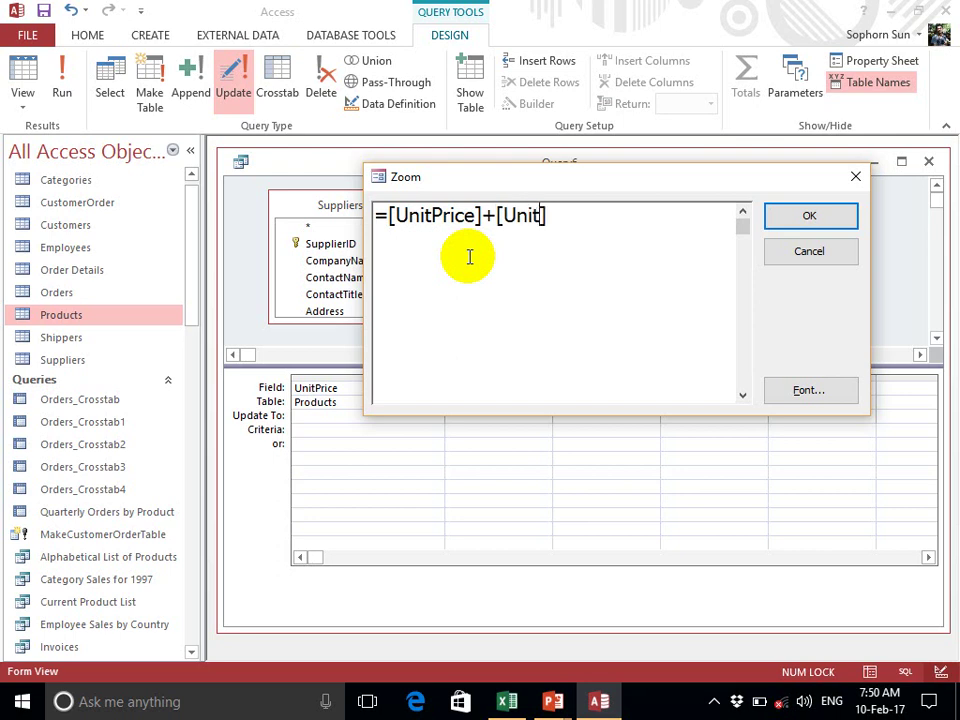
{"action": "type", "text": "ice"}
{"action": "key", "text": "End"}
{"action": "type", "text": "*15/"}
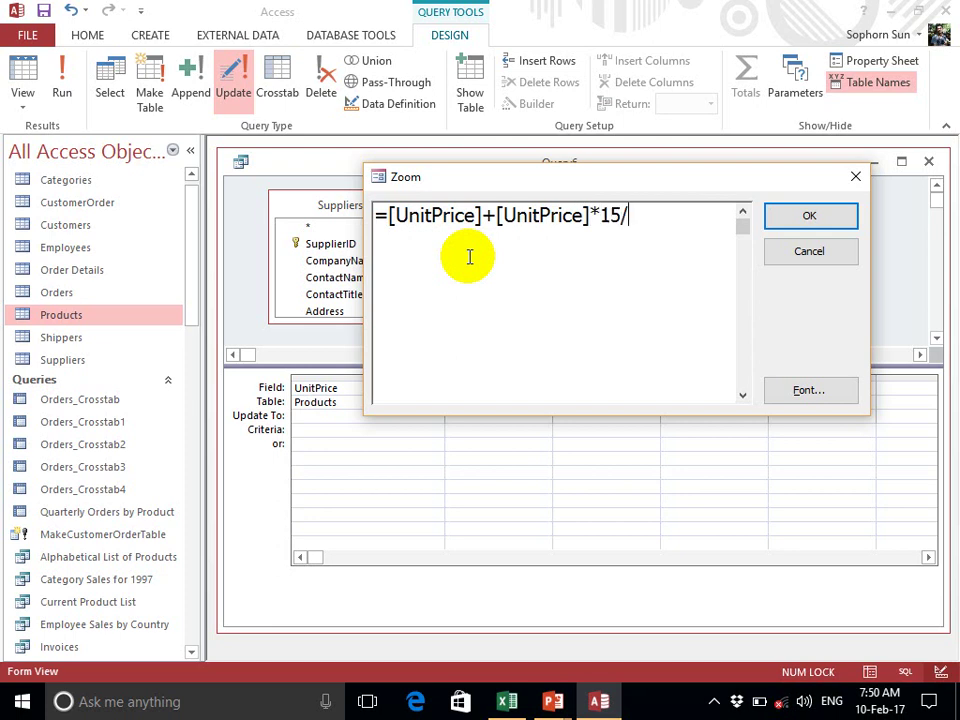
{"action": "type", "text": "100"}
{"action": "left_click", "coordinate": [822, 222]}
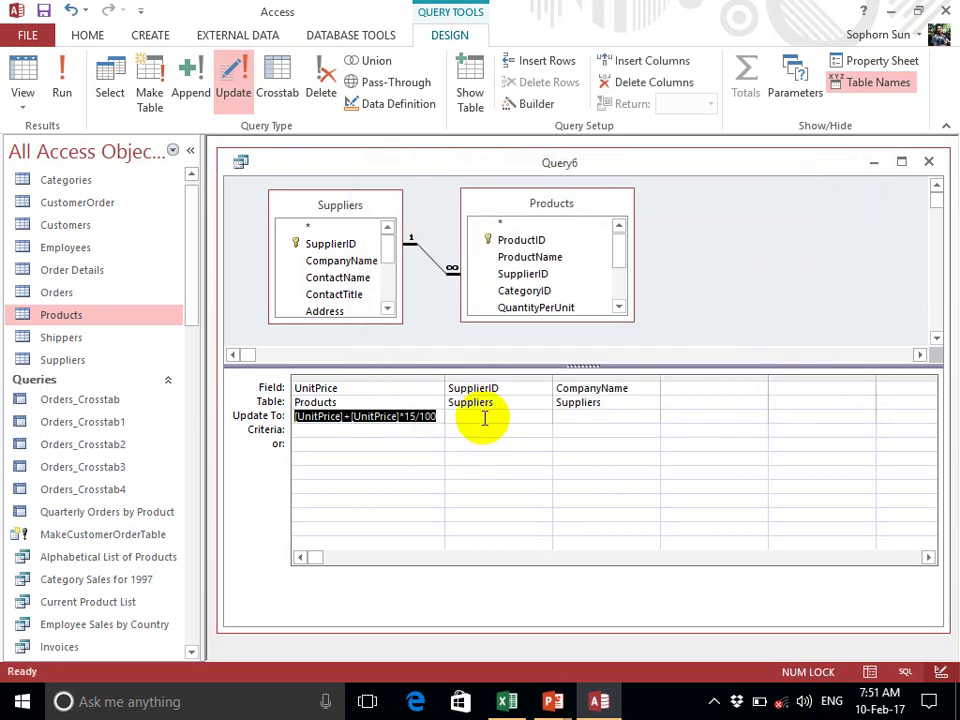
Set the criterion of the CompanyName field to Tokyo Traders
{"action": "left_click", "coordinate": [484, 418]}
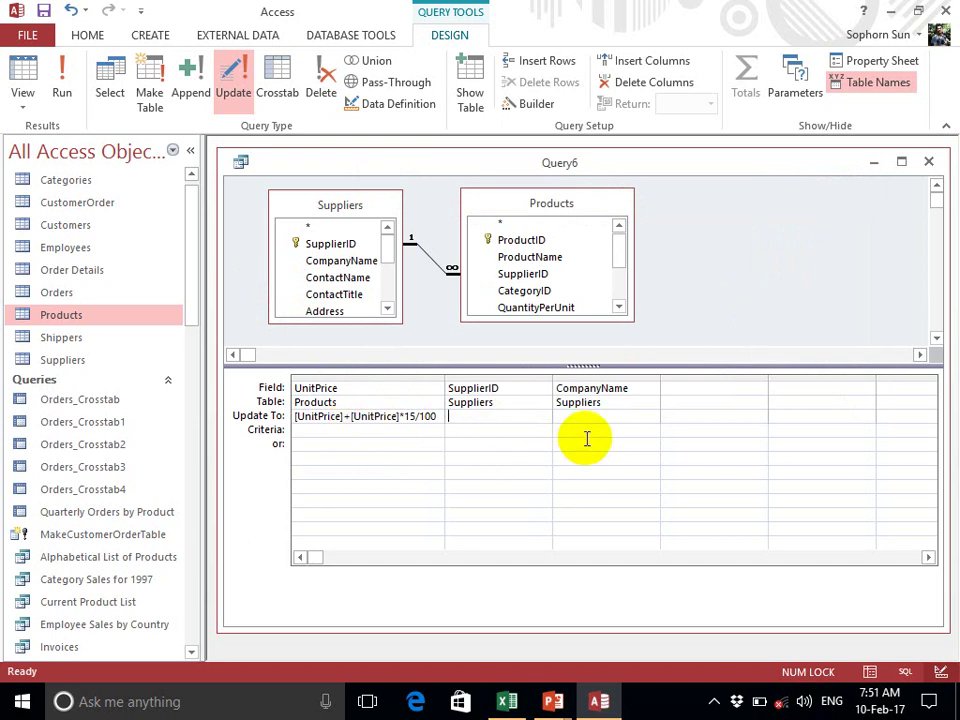
{"action": "left_click", "coordinate": [582, 374]}
{"action": "left_click", "coordinate": [575, 429]}
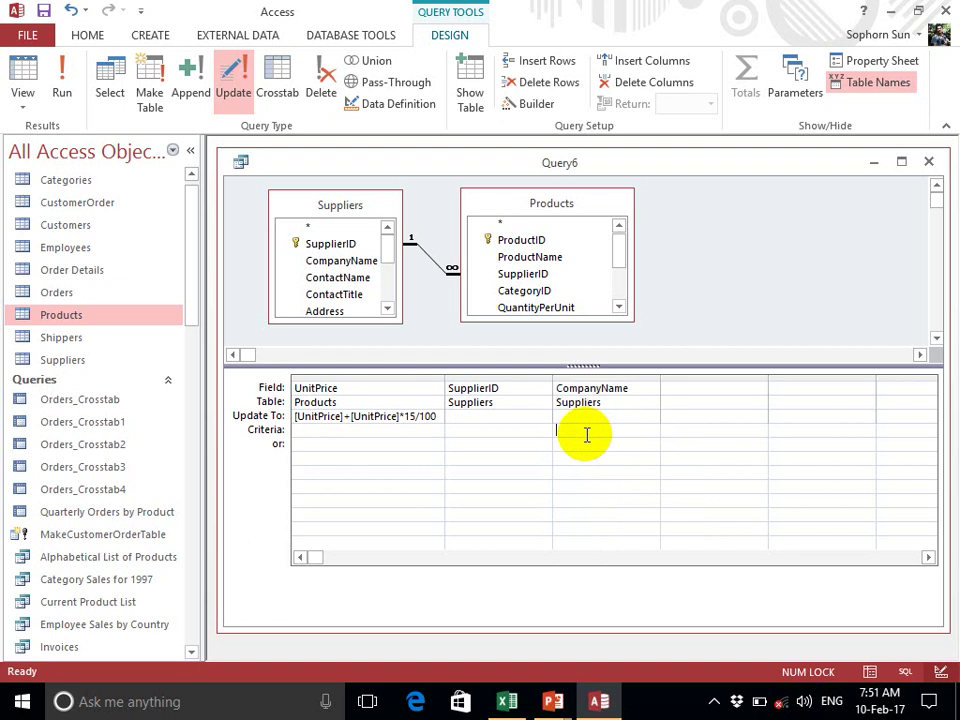
{"action": "type", "text": "Tokyo Traders"}
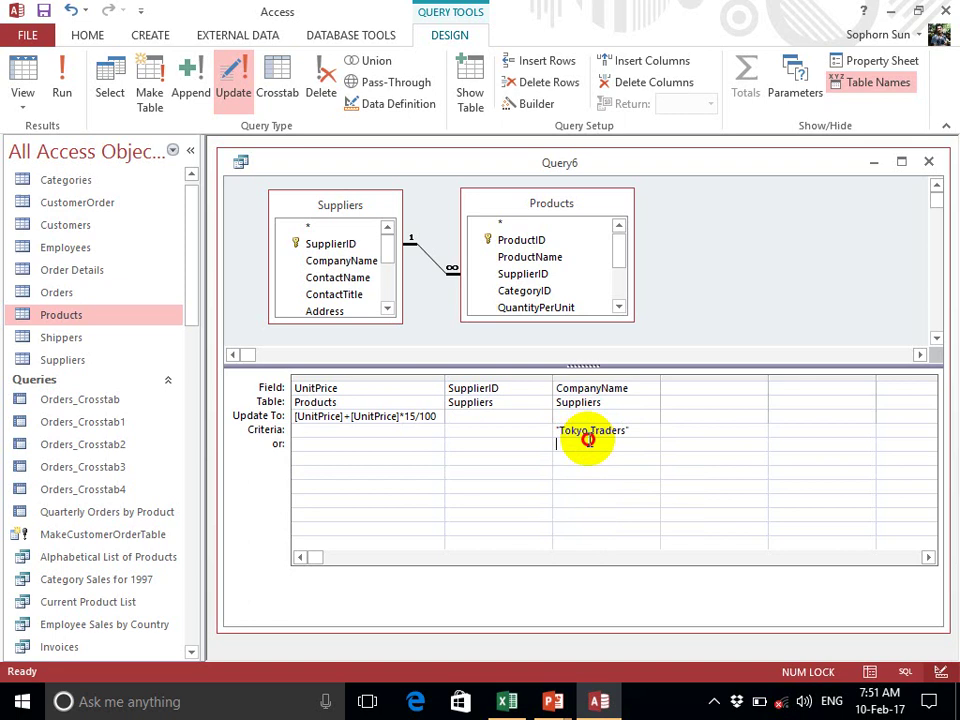
{"action": "key", "text": "Down"}
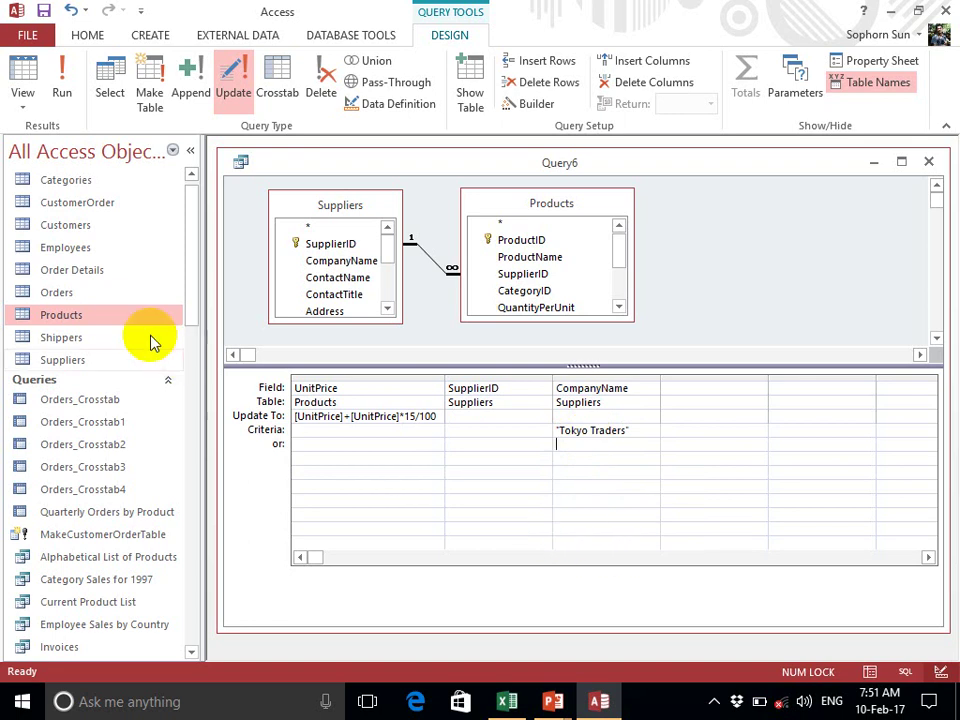
Preview the records affected by the update query in Datasheet View, then return to Design View
{"action": "left_click", "coordinate": [24, 100]}
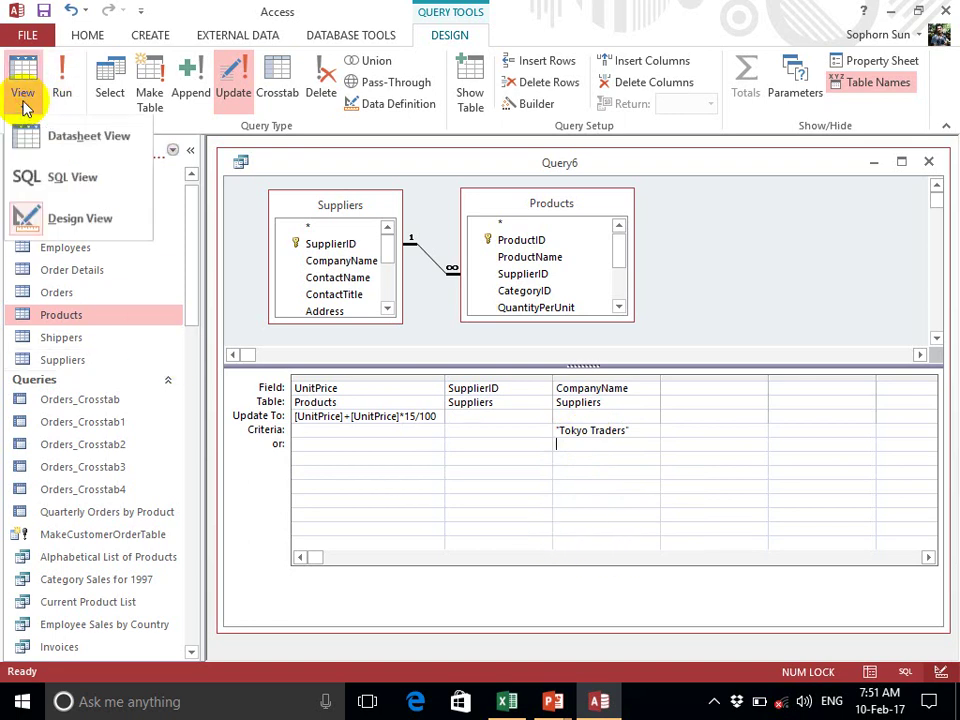
{"action": "left_click", "coordinate": [47, 149]}
{"action": "left_click_drag", "start_coordinate": [351, 191], "coordinate": [359, 192]}
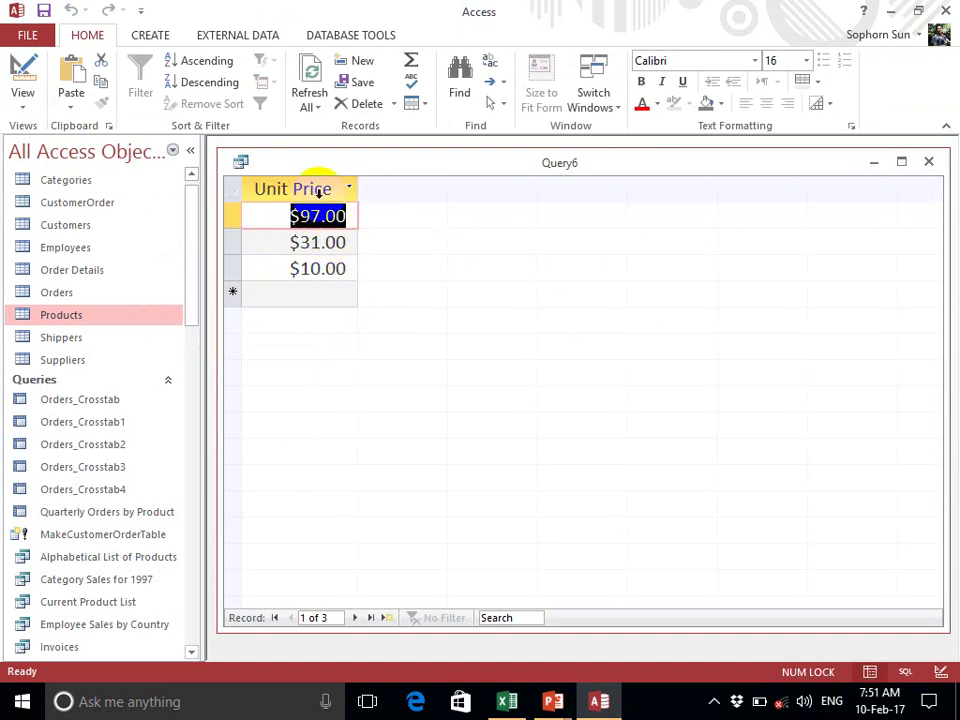
{"action": "left_click", "coordinate": [22, 105]}
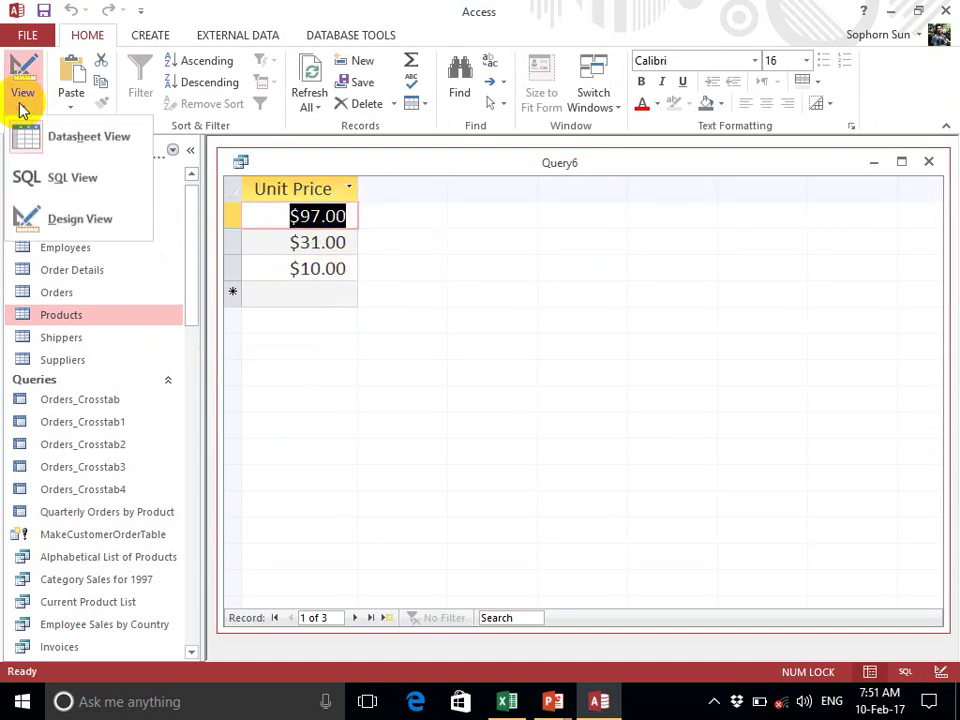
{"action": "left_click", "coordinate": [58, 226]}
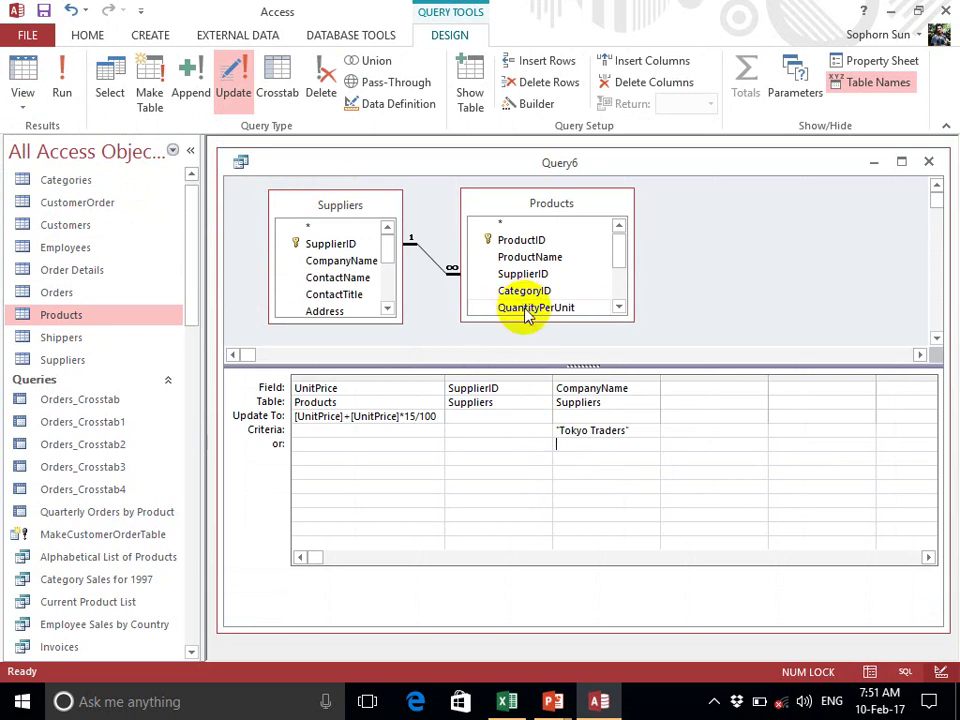
Start running the update query, but decline updating the records
{"action": "left_click", "coordinate": [62, 92]}
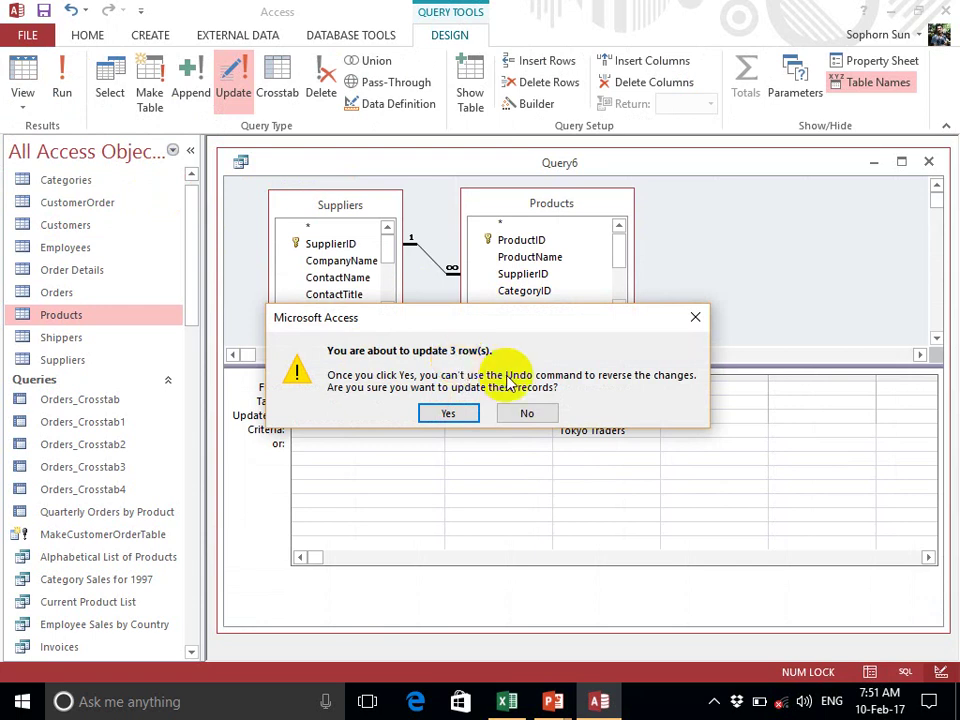
{"action": "left_click", "coordinate": [536, 414]}
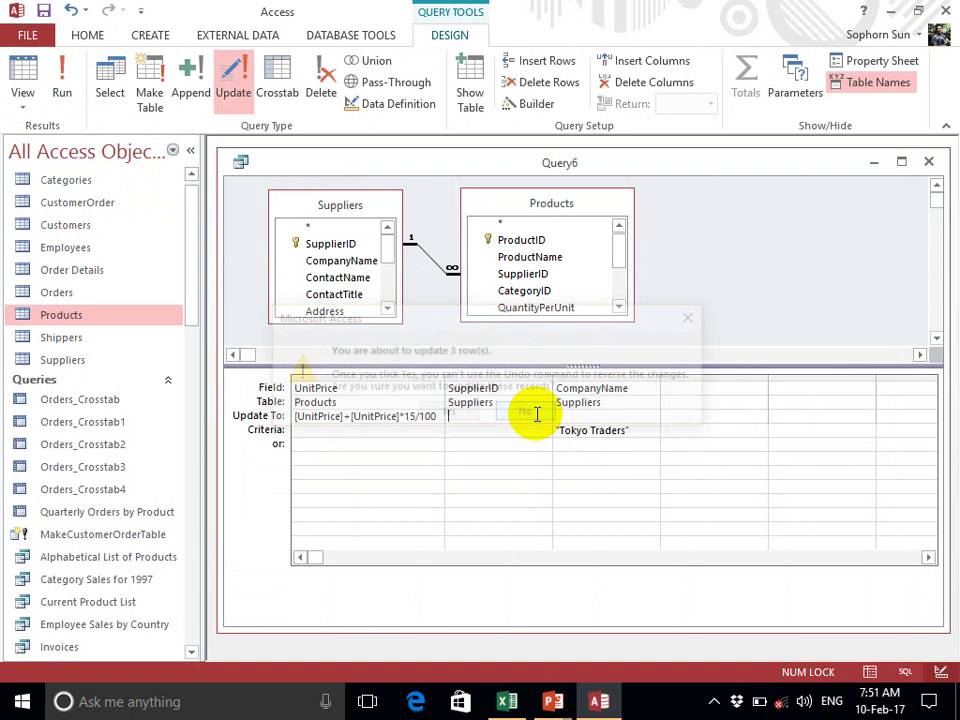
Review the remaining fields in the Products table list and the CompanyName criterion in the design grid
{"action": "left_click", "coordinate": [492, 429]}
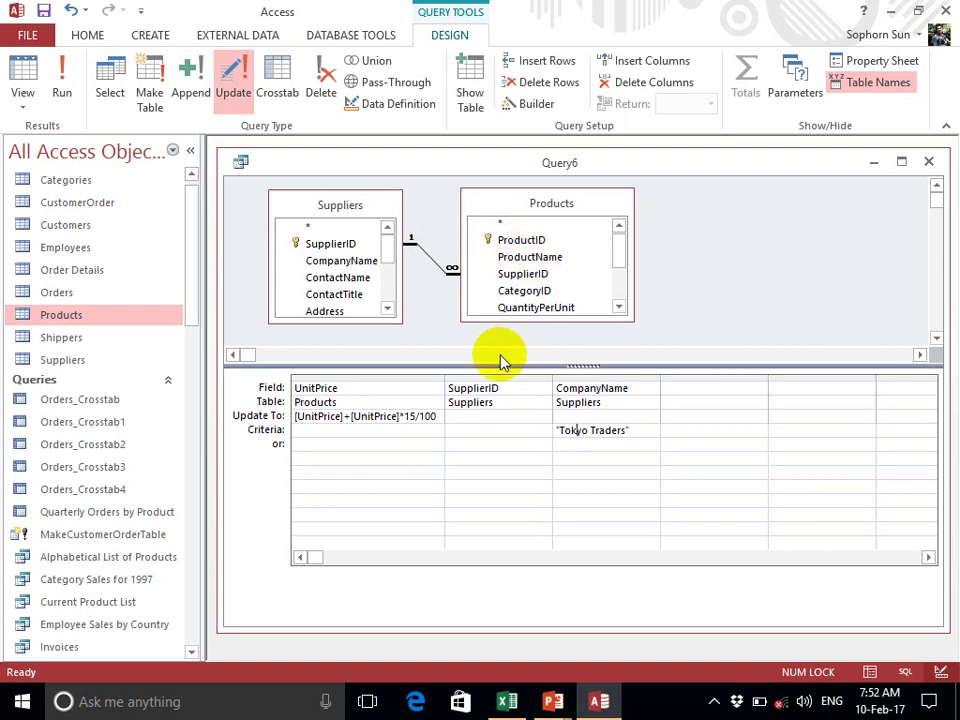
{"action": "left_click_drag", "start_coordinate": [619, 253], "coordinate": [619, 270]}
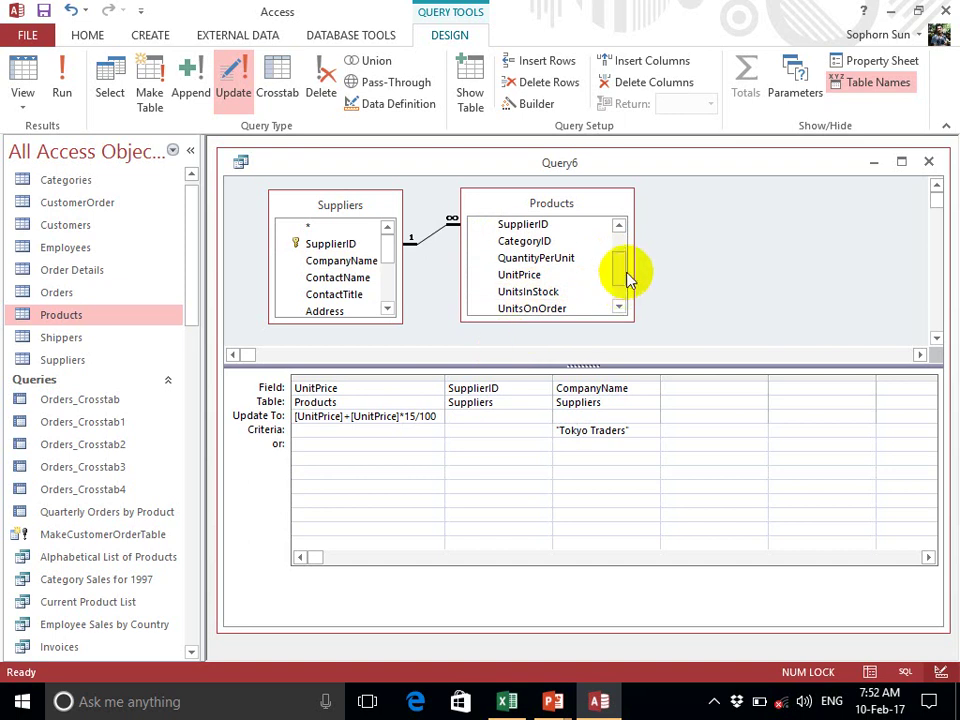
{"action": "left_click_drag", "start_coordinate": [619, 272], "coordinate": [621, 294]}
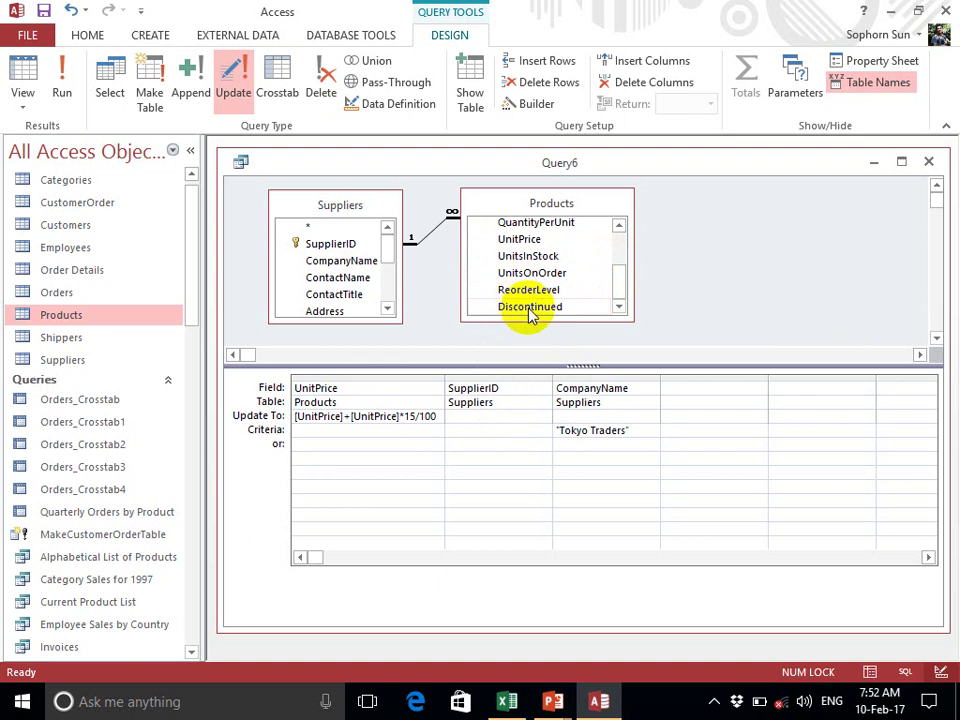
{"action": "left_click", "coordinate": [524, 422]}
{"action": "left_click", "coordinate": [608, 415]}
{"action": "left_click_drag", "start_coordinate": [634, 429], "coordinate": [555, 430]}
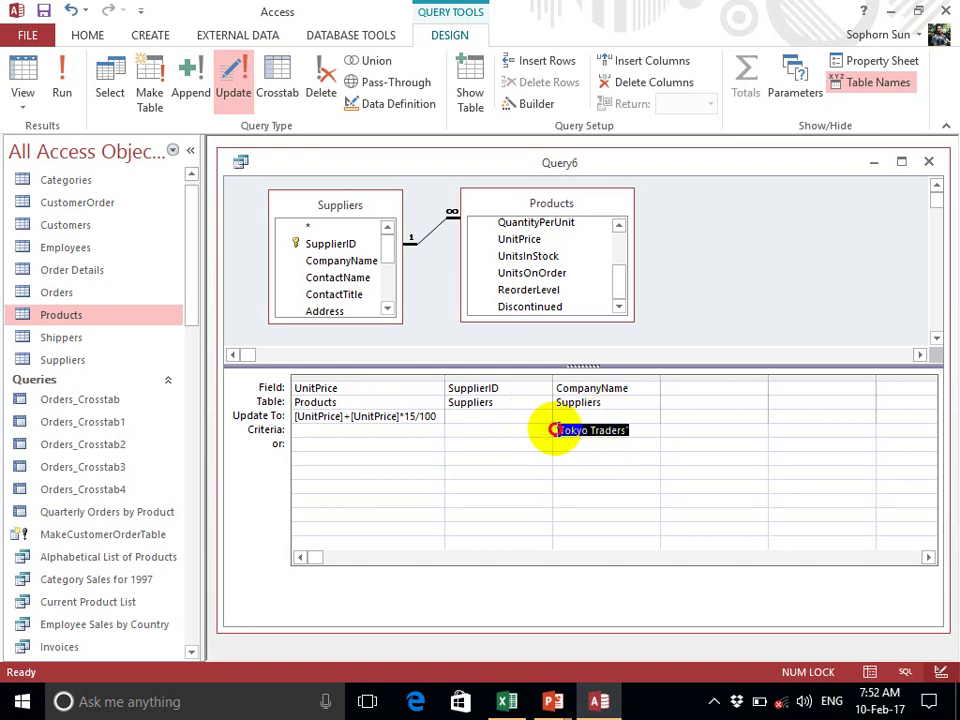
{"action": "left_click", "coordinate": [561, 386]}
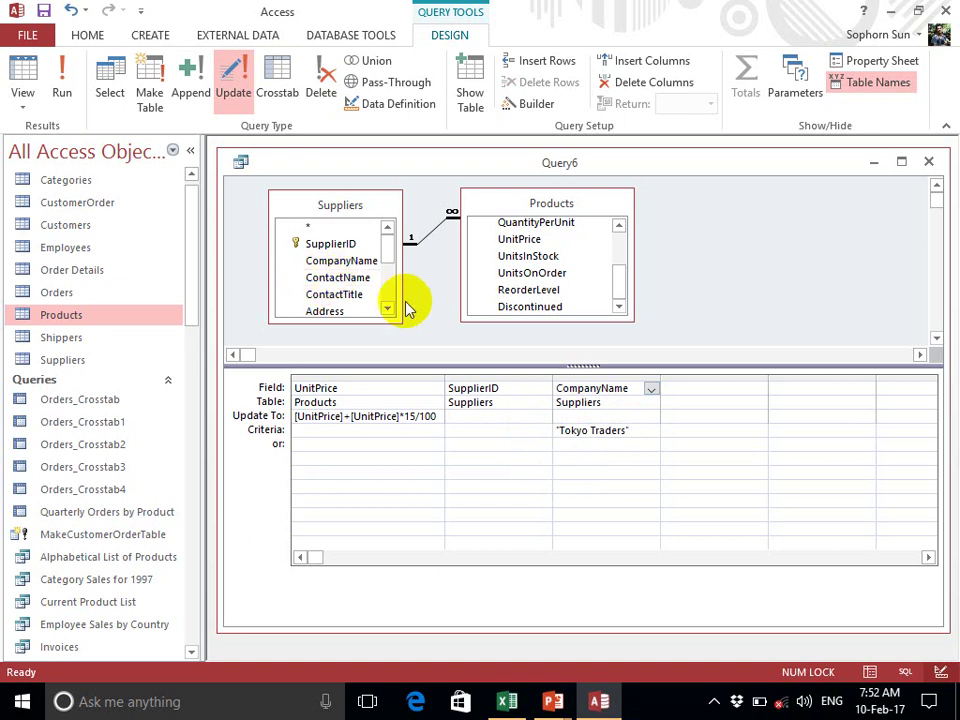
{"action": "left_click", "coordinate": [634, 430]}
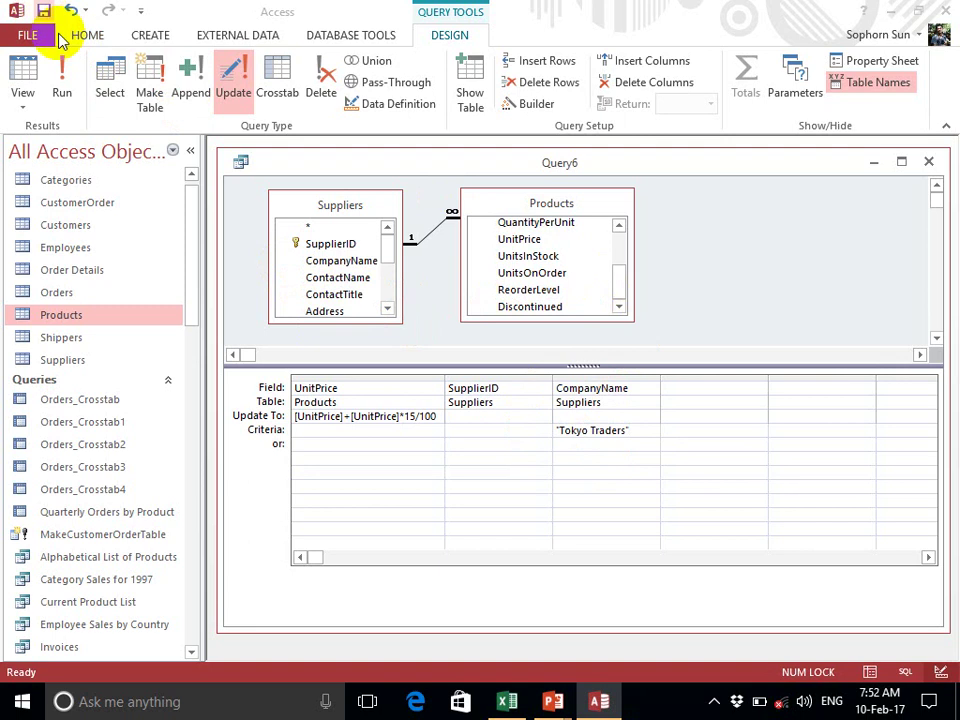
Save the query under the name UpdateProductPrice
{"action": "left_click", "coordinate": [42, 11]}
{"action": "type", "text": "Updat"}
{"action": "key", "text": "BackSpace"}
{"action": "key", "text": "BackSpace"}
{"action": "type", "text": "datePrdocu"}
{"action": "key", "text": "BackSpace"}
{"action": "key", "text": "BackSpace"}
{"action": "key", "text": "BackSpace"}
{"action": "key", "text": "BackSpace"}
{"action": "type", "text": "oductPrice"}
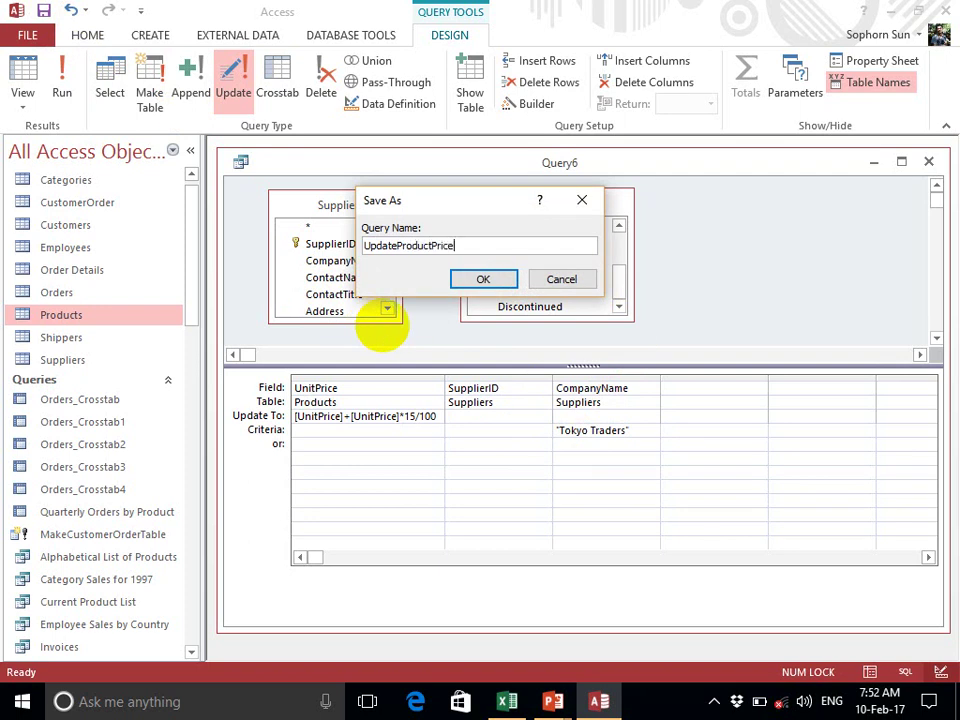
{"action": "left_click", "coordinate": [480, 279]}
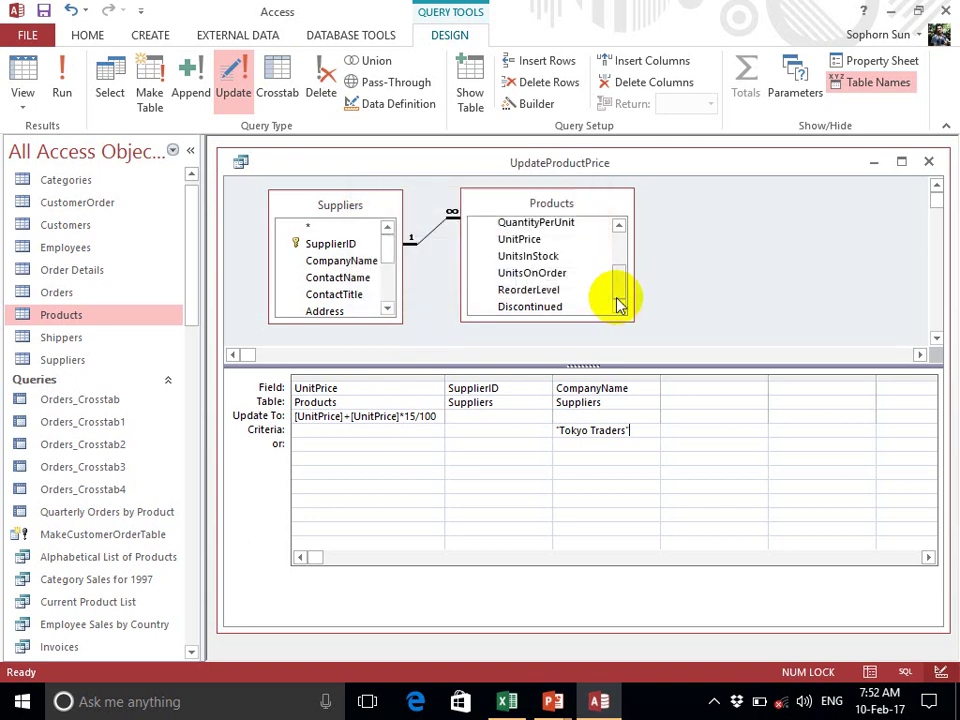
Close the UpdateProductPrice query and switch to the Lesson 5 action queries presentation in PowerPoint
{"action": "left_click_drag", "start_coordinate": [735, 176], "coordinate": [738, 170]}
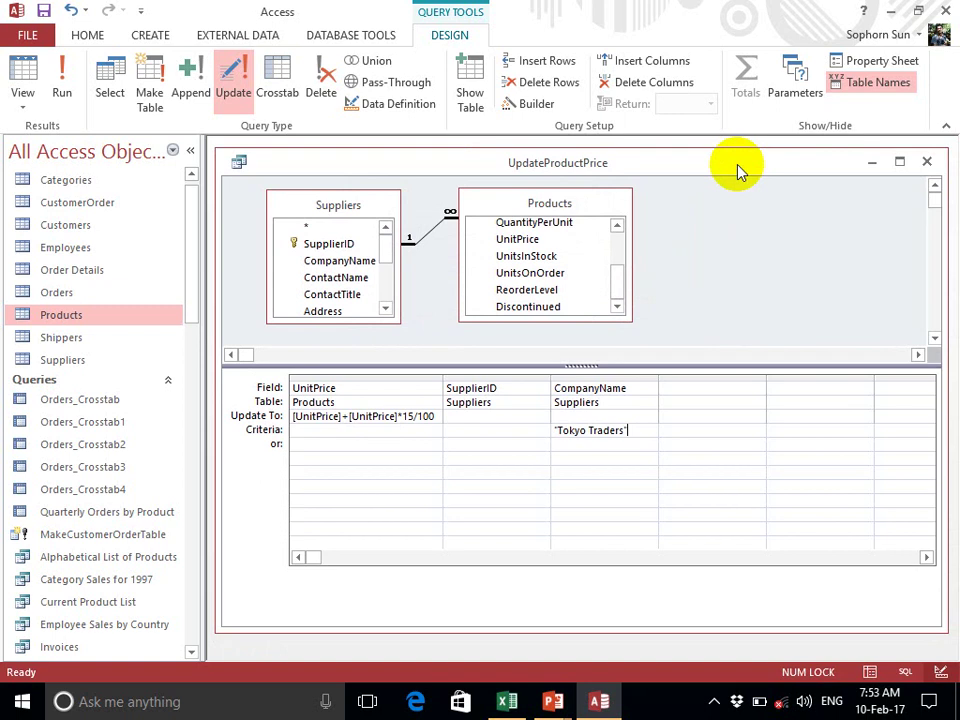
{"action": "left_click", "coordinate": [928, 165]}
{"action": "left_click", "coordinate": [553, 703]}
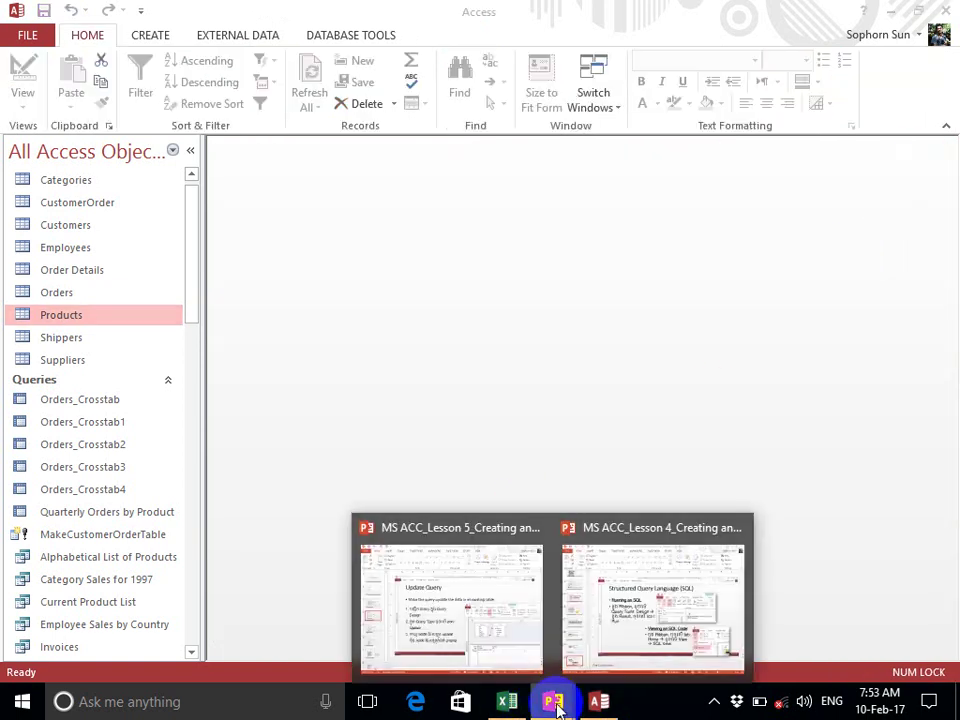
{"action": "left_click", "coordinate": [463, 636]}
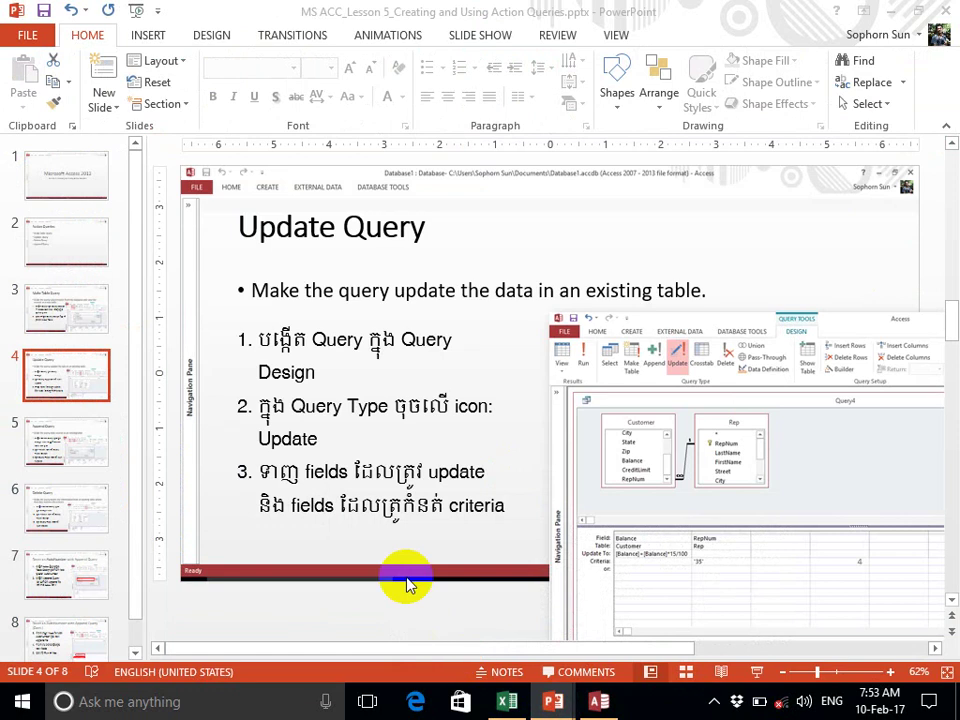
Review the Append Query slide, and present the Delete Query slide as a full-screen slide show
{"action": "left_click", "coordinate": [78, 454]}
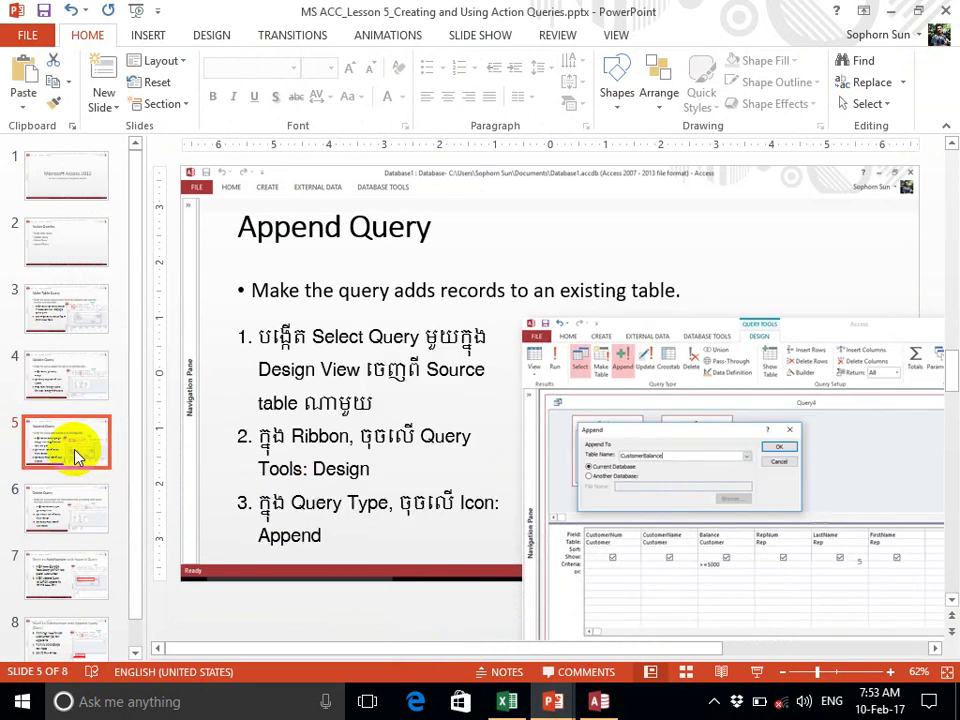
{"action": "key", "text": "Down"}
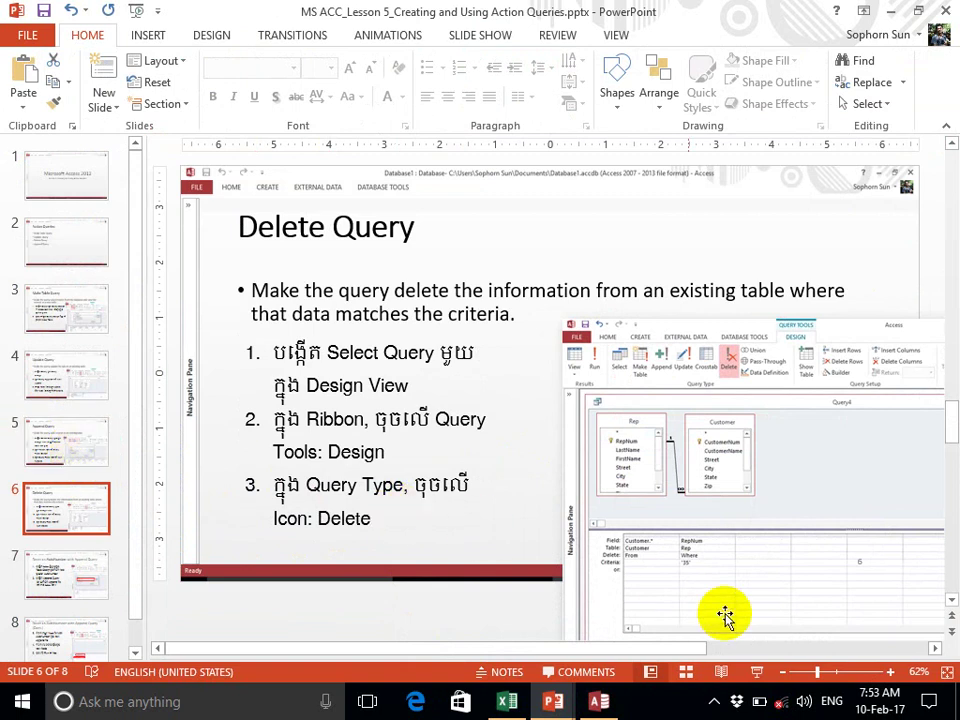
{"action": "left_click", "coordinate": [757, 673]}
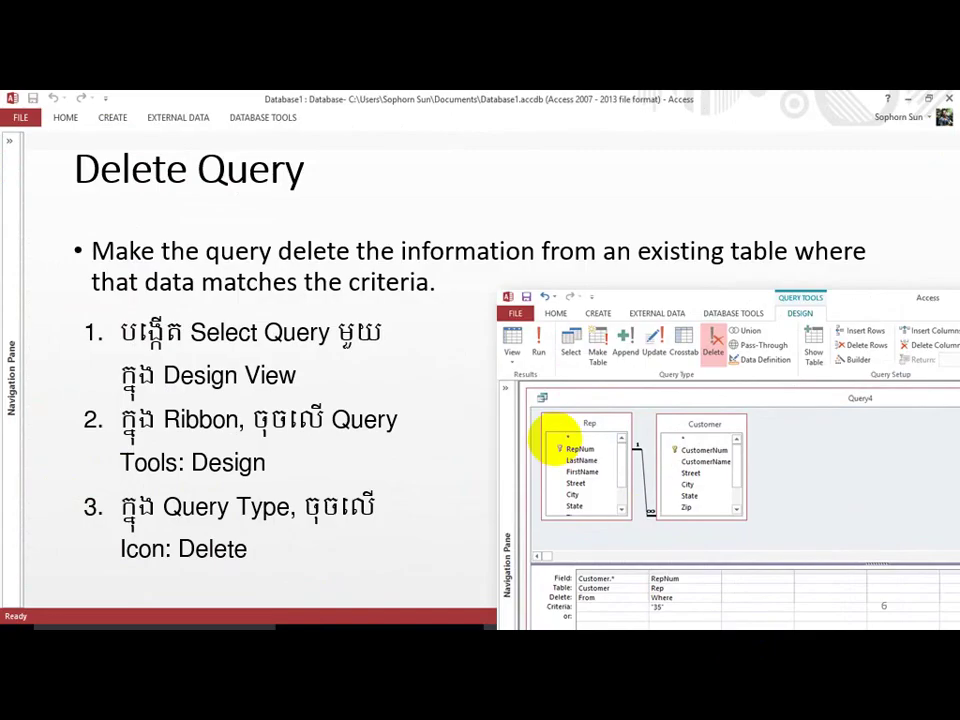
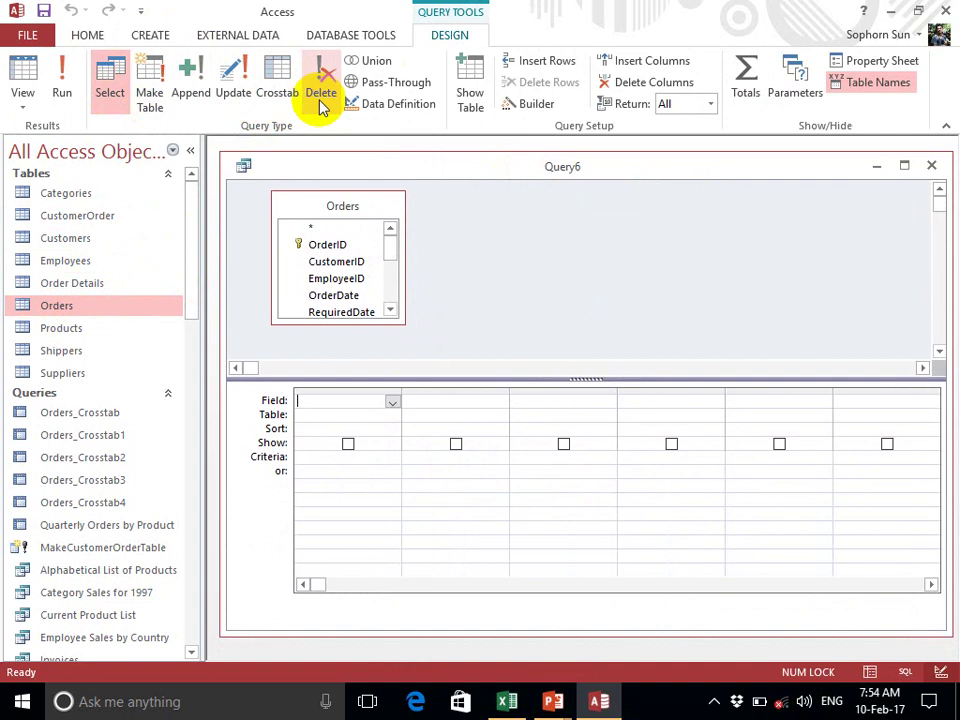
Change the new query on the Orders table to a Delete query and add the OrderDate field to the design grid
{"action": "left_click", "coordinate": [325, 97]}
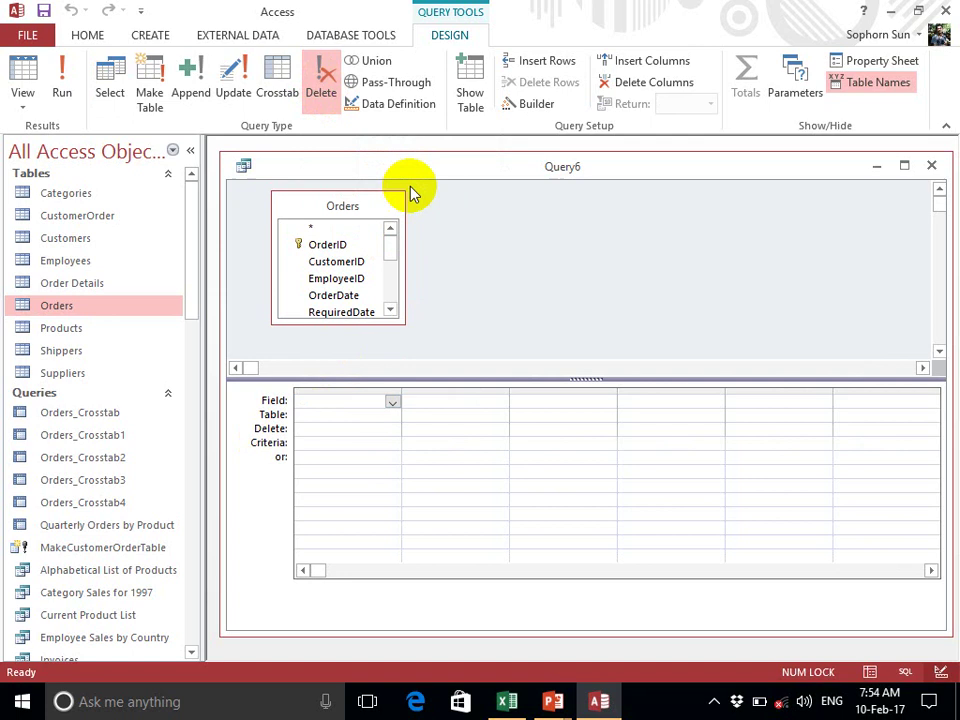
{"action": "left_click_drag", "start_coordinate": [420, 172], "coordinate": [421, 165]}
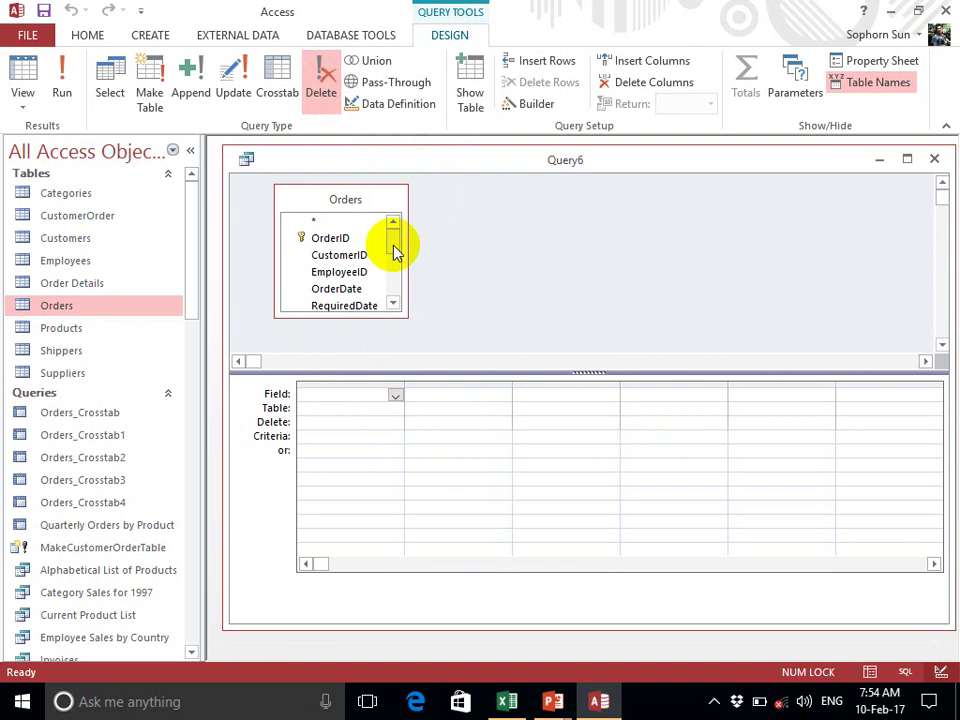
{"action": "left_click", "coordinate": [393, 248]}
{"action": "mouse_move", "coordinate": [393, 248]}
{"action": "left_mouse_down"}
{"action": "mouse_move", "coordinate": [393, 256]}
{"action": "mouse_move", "coordinate": [394, 246]}
{"action": "left_mouse_up"}
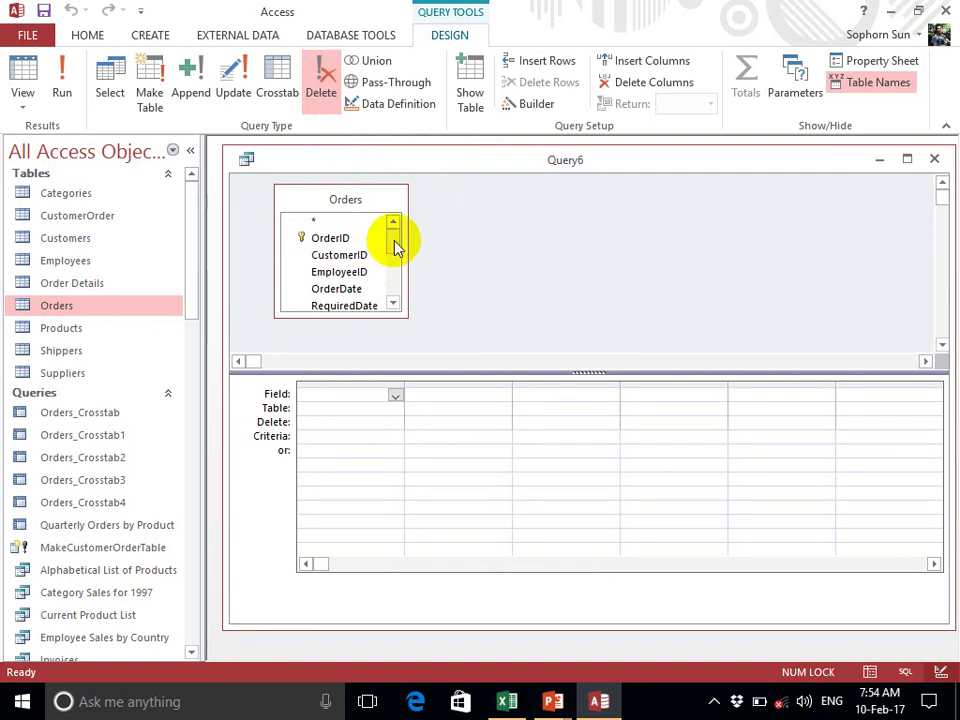
{"action": "left_click_drag", "start_coordinate": [343, 289], "coordinate": [434, 386]}
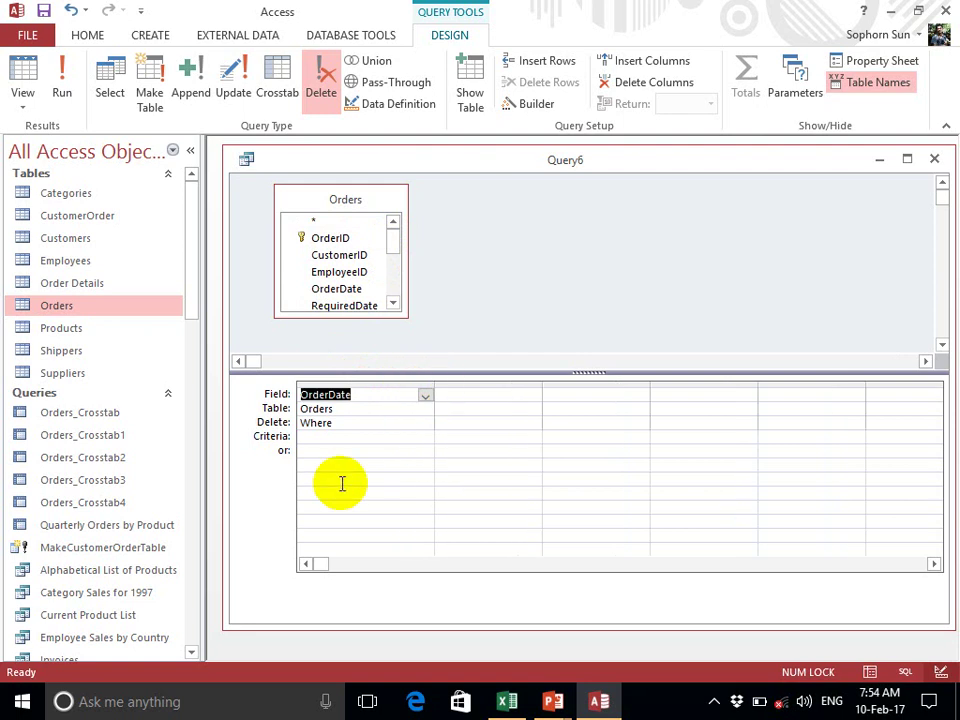
Set the OrderDate criterion to Between #1/1/1997# And #31/12/1997# using the Zoom editor, and widen the column to fit
{"action": "left_click", "coordinate": [321, 437]}
{"action": "right_click", "coordinate": [322, 440]}
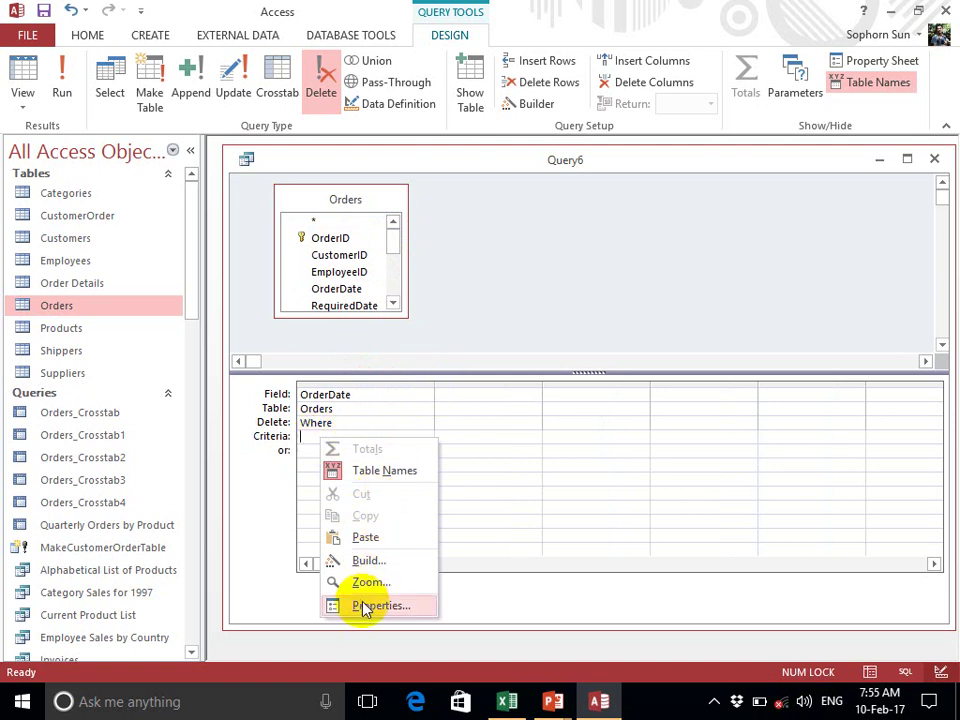
{"action": "left_click", "coordinate": [368, 582]}
{"action": "left_click_drag", "start_coordinate": [439, 165], "coordinate": [642, 249]}
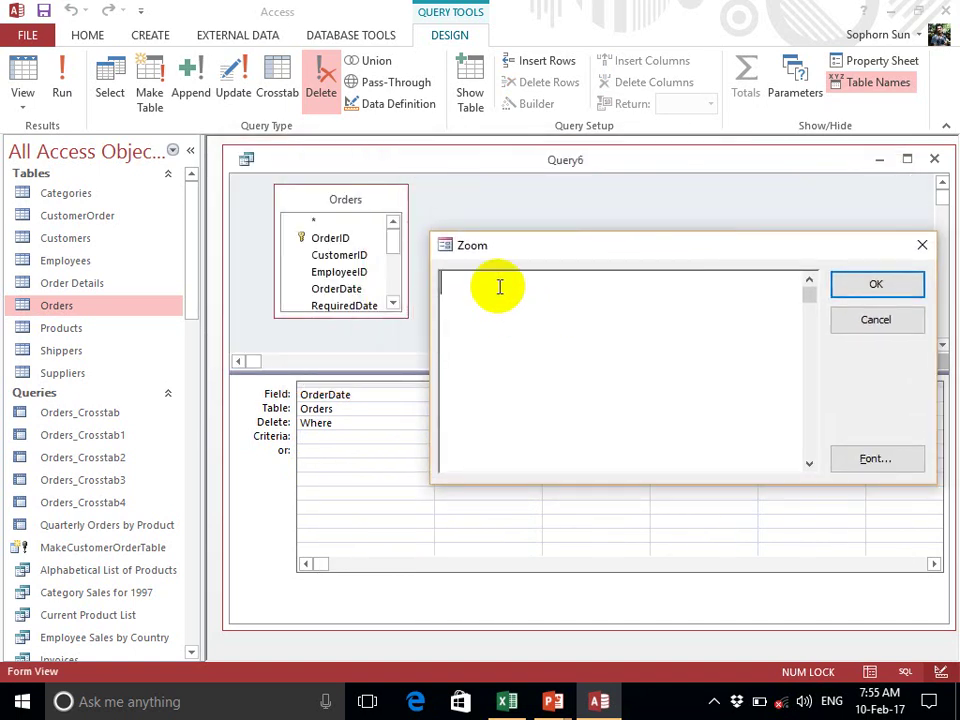
{"action": "type", "text": "Between ##"}
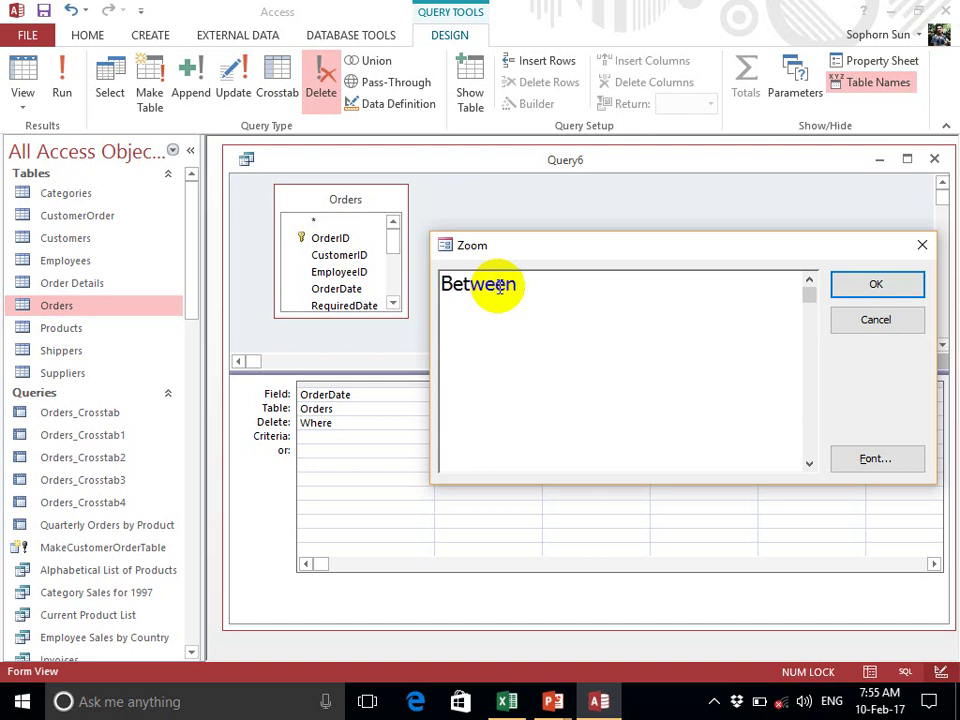
{"action": "key", "text": "Left"}
{"action": "type", "text": "1/1"}
{"action": "type", "text": "/199"}
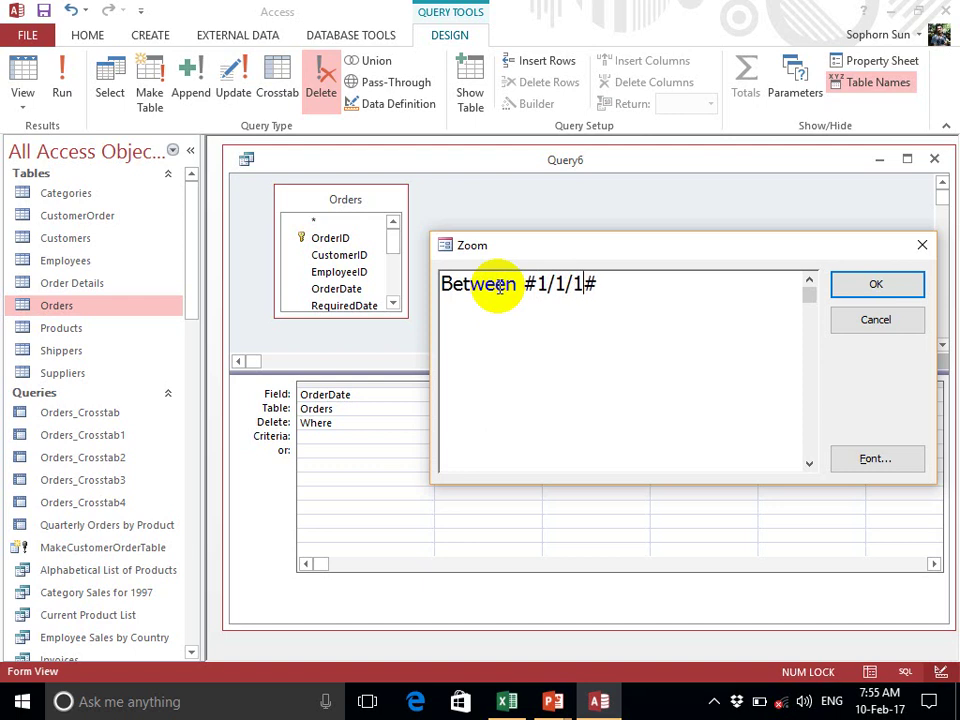
{"action": "type", "text": "7"}
{"action": "key", "text": "End"}
{"action": "type", "text": "And "}
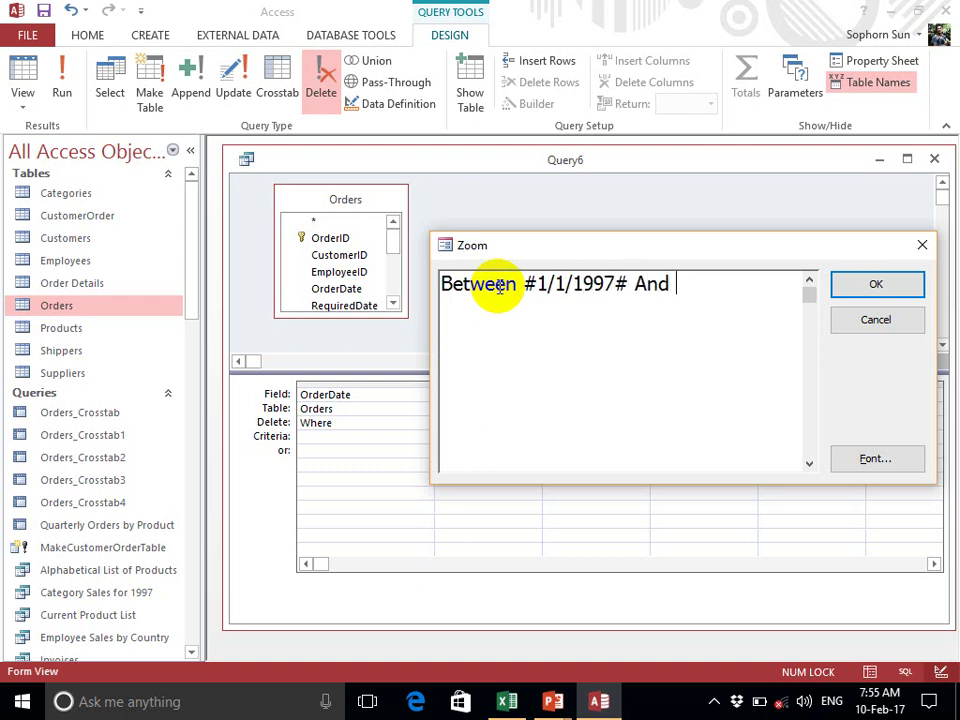
{"action": "type", "text": "##"}
{"action": "key", "text": "Left"}
{"action": "type", "text": "31"}
{"action": "type", "text": "/12/"}
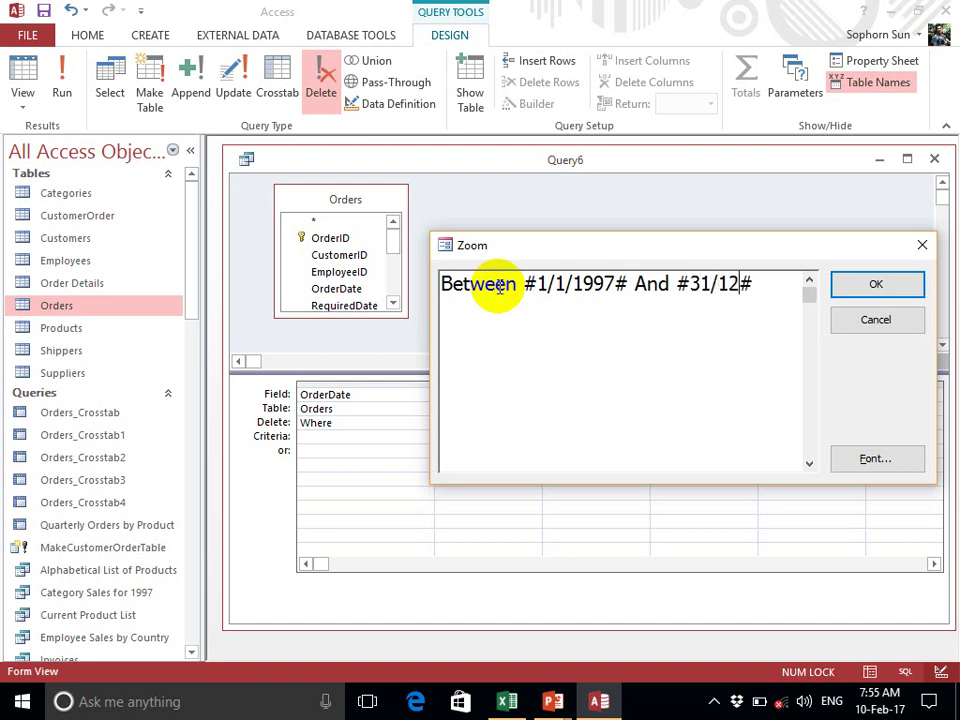
{"action": "type", "text": "1997"}
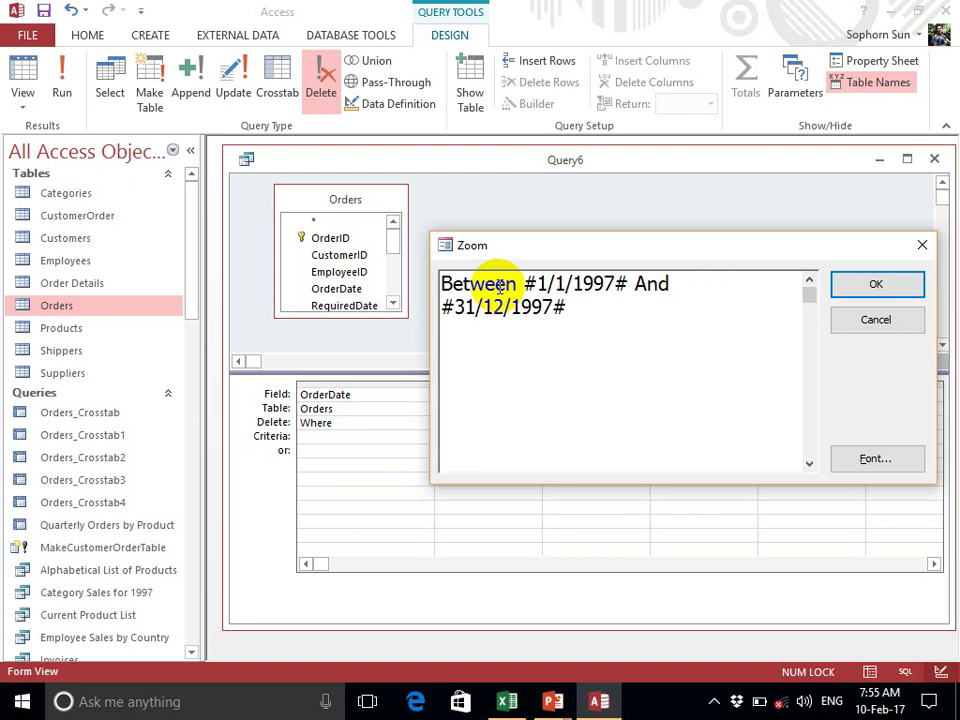
{"action": "left_click", "coordinate": [877, 285]}
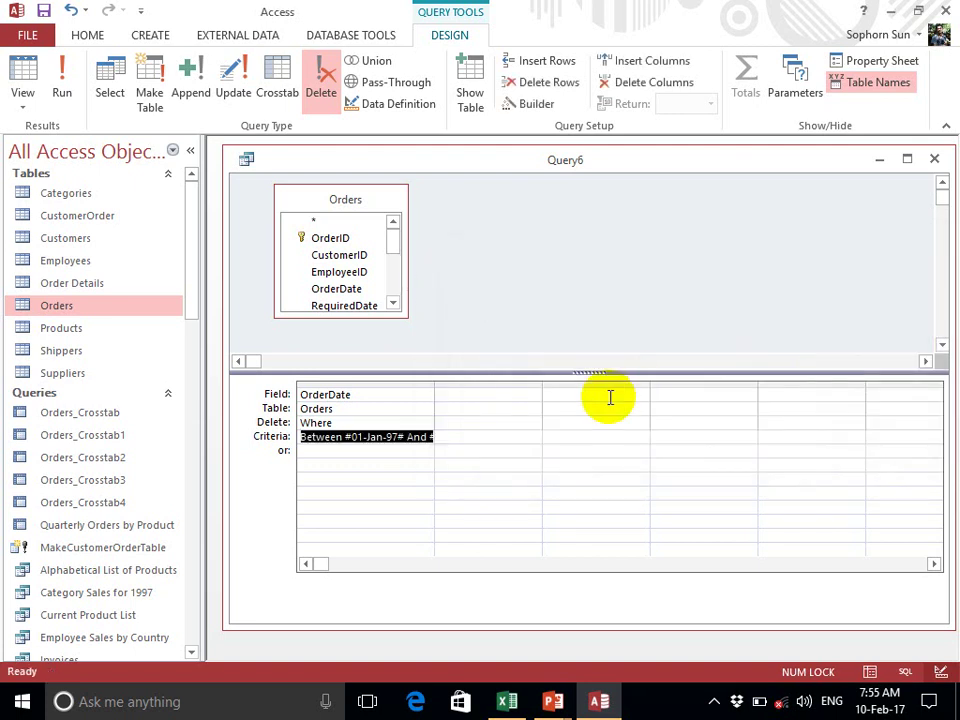
{"action": "double_click", "coordinate": [433, 384]}
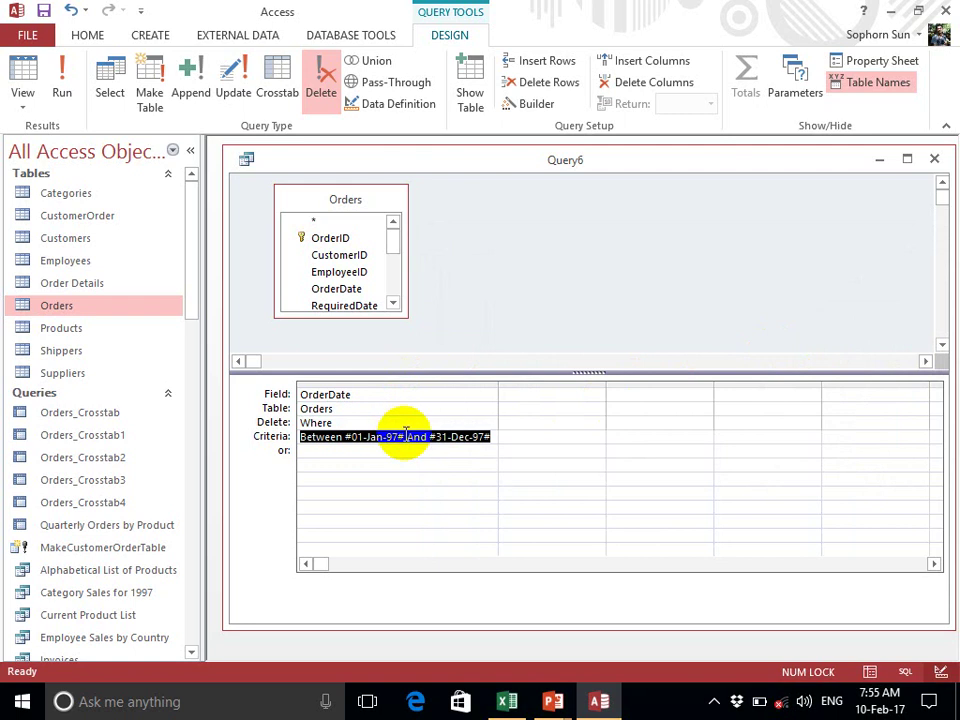
{"action": "left_click", "coordinate": [406, 437]}
Preview the order dates selected for deletion in Datasheet View, and return to Design View
{"action": "left_click", "coordinate": [20, 90]}
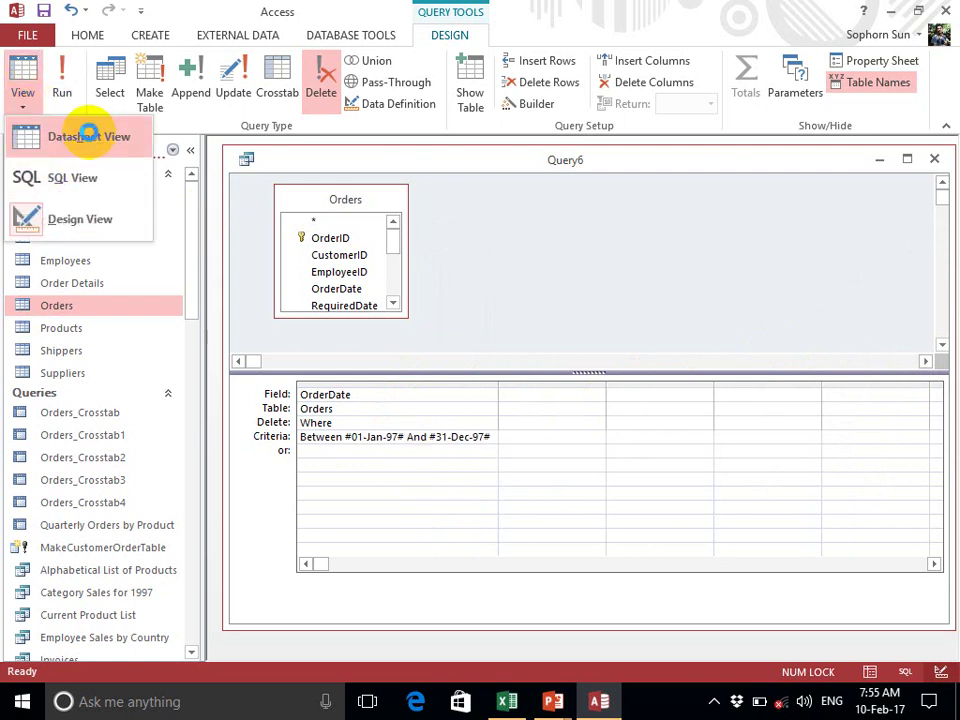
{"action": "left_click", "coordinate": [90, 139]}
{"action": "double_click", "coordinate": [321, 185]}
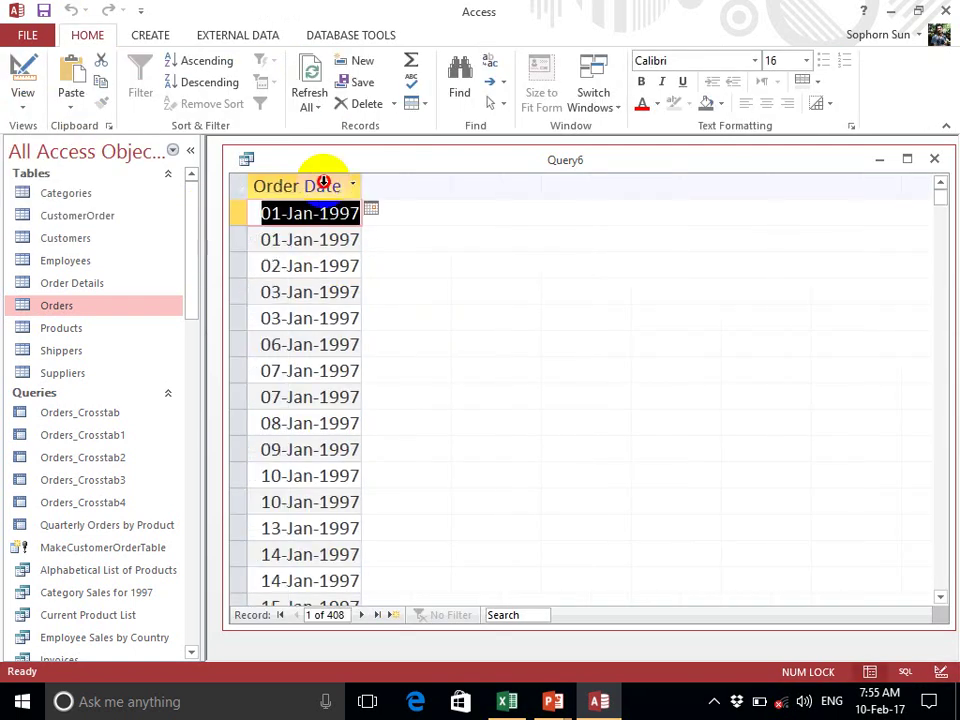
{"action": "scroll", "coordinate": [340, 355], "scroll_direction": "down", "scroll_amount": 4}
{"action": "scroll", "coordinate": [340, 360], "scroll_direction": "down", "scroll_amount": 1}
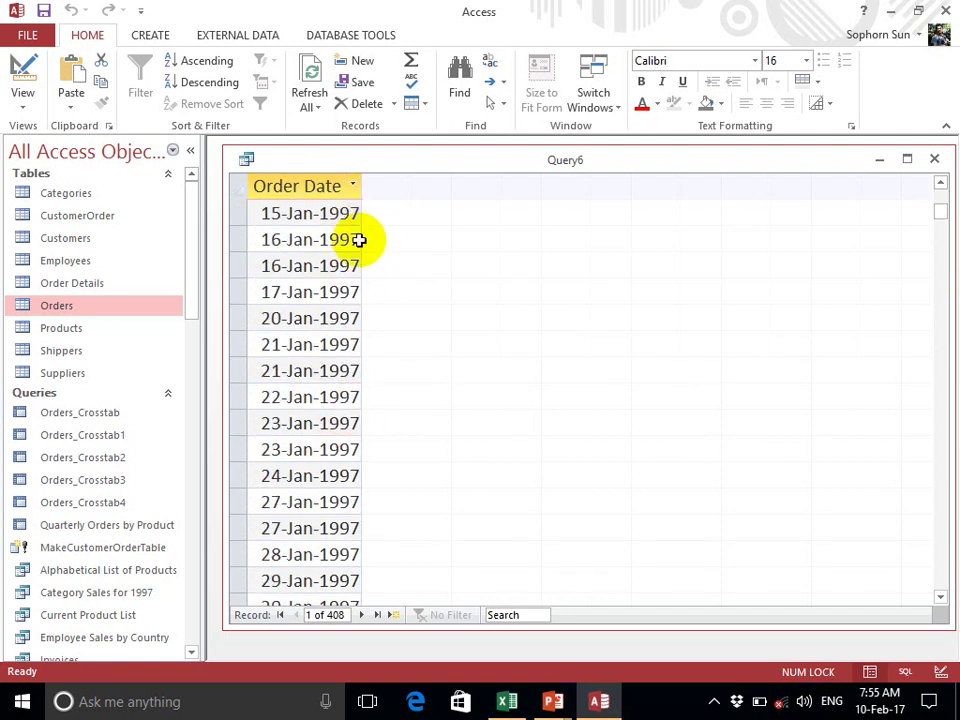
{"action": "left_click", "coordinate": [27, 100]}
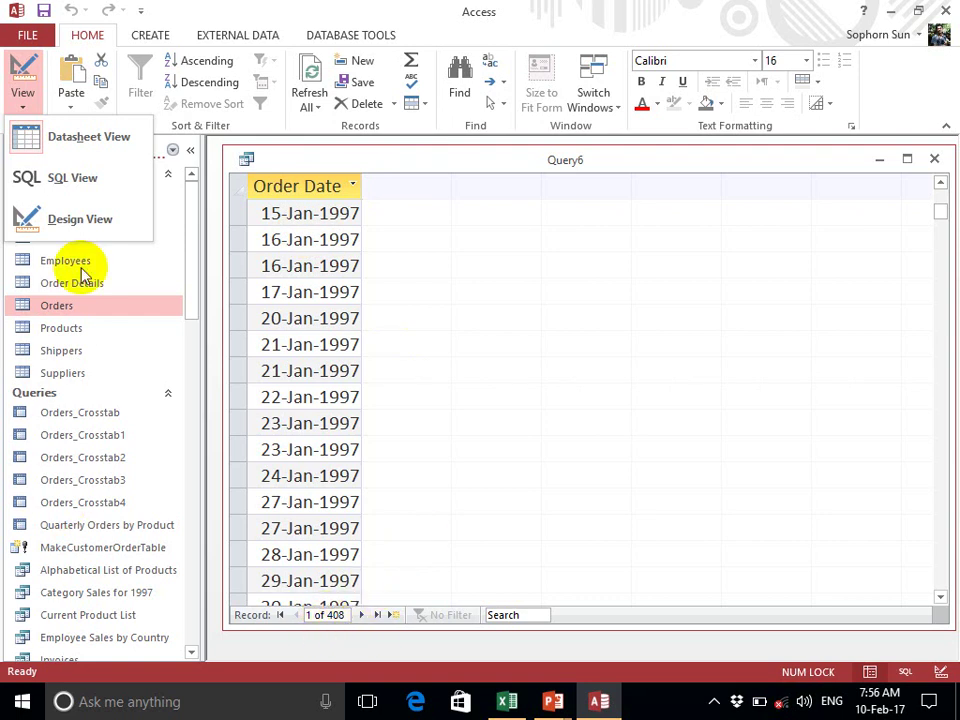
{"action": "left_click", "coordinate": [80, 222]}
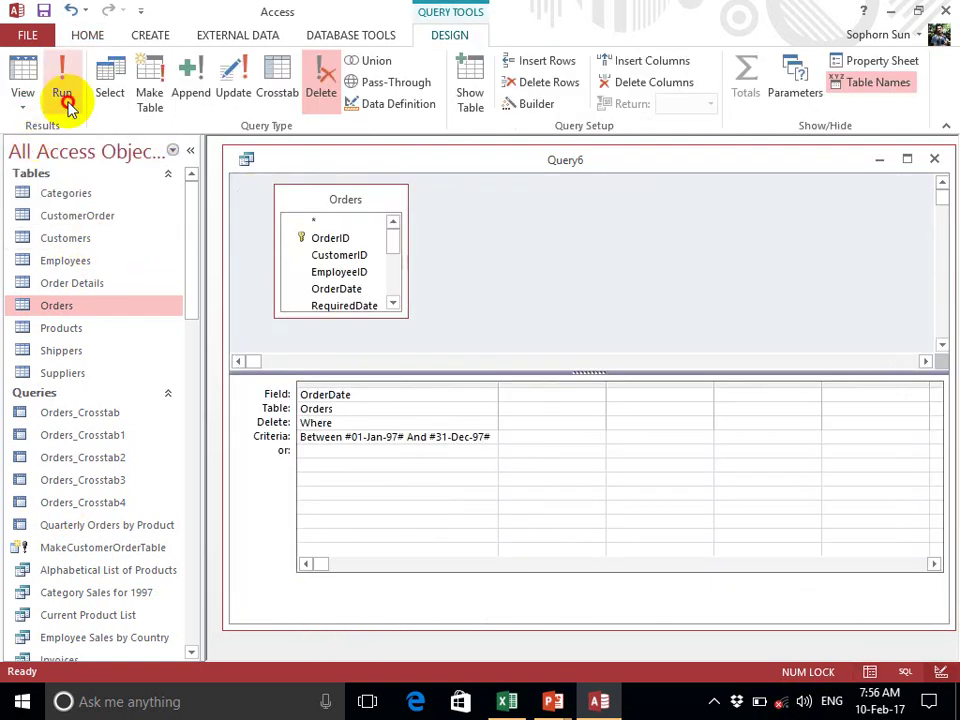
Start running the delete query, but decline deleting the records
{"action": "left_click", "coordinate": [63, 95]}
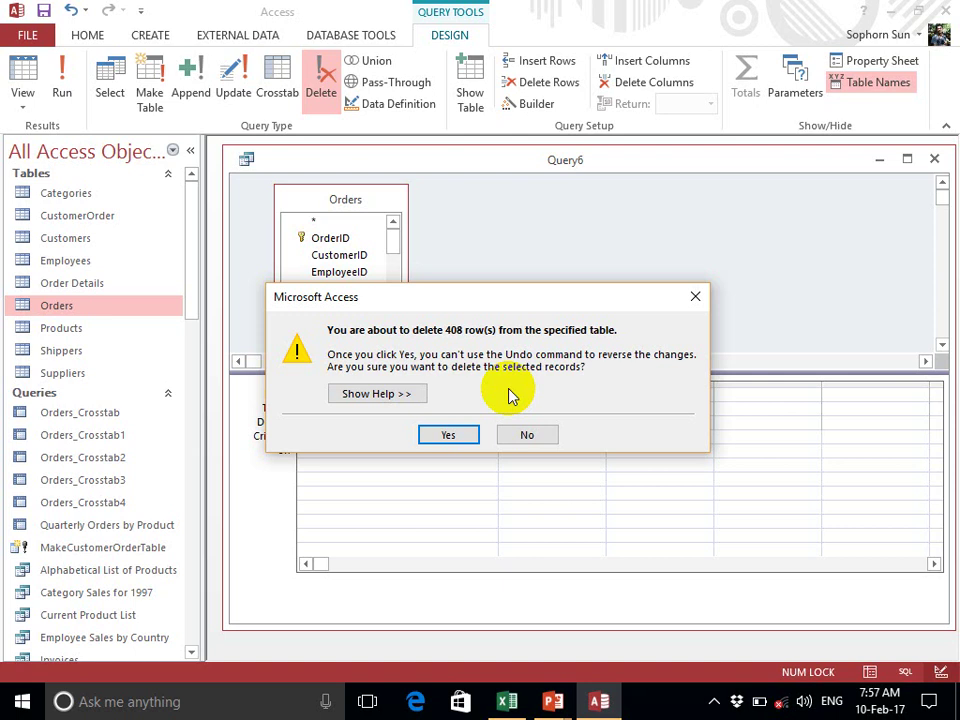
{"action": "left_click", "coordinate": [527, 437]}
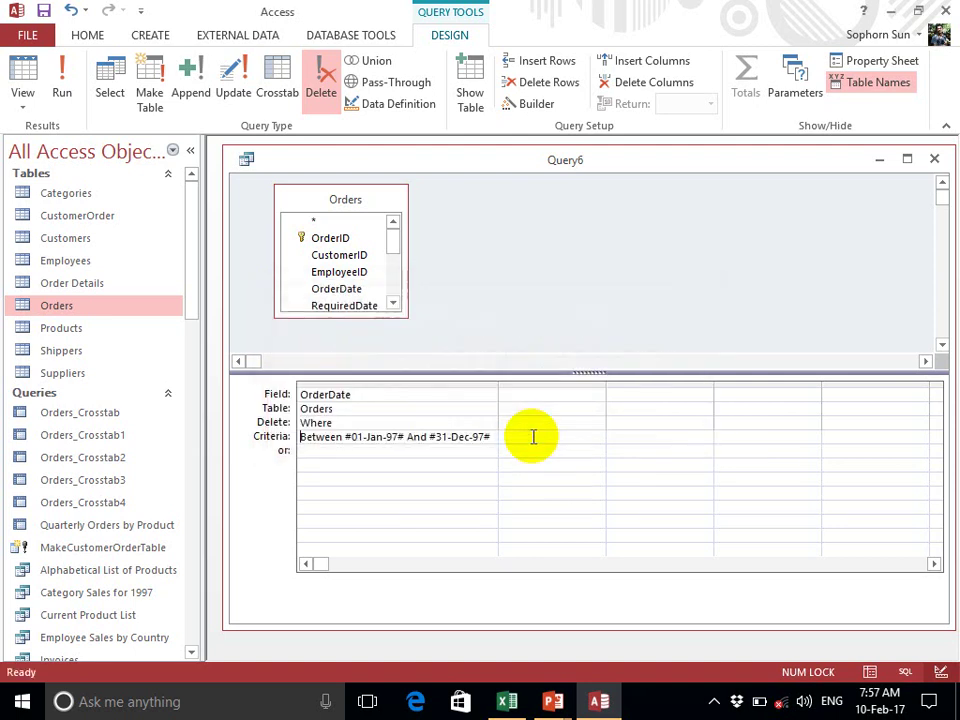
Remove the OrderDate column with its criterion from the design grid
{"action": "left_click", "coordinate": [524, 160]}
{"action": "left_click_drag", "start_coordinate": [524, 160], "coordinate": [540, 165]}
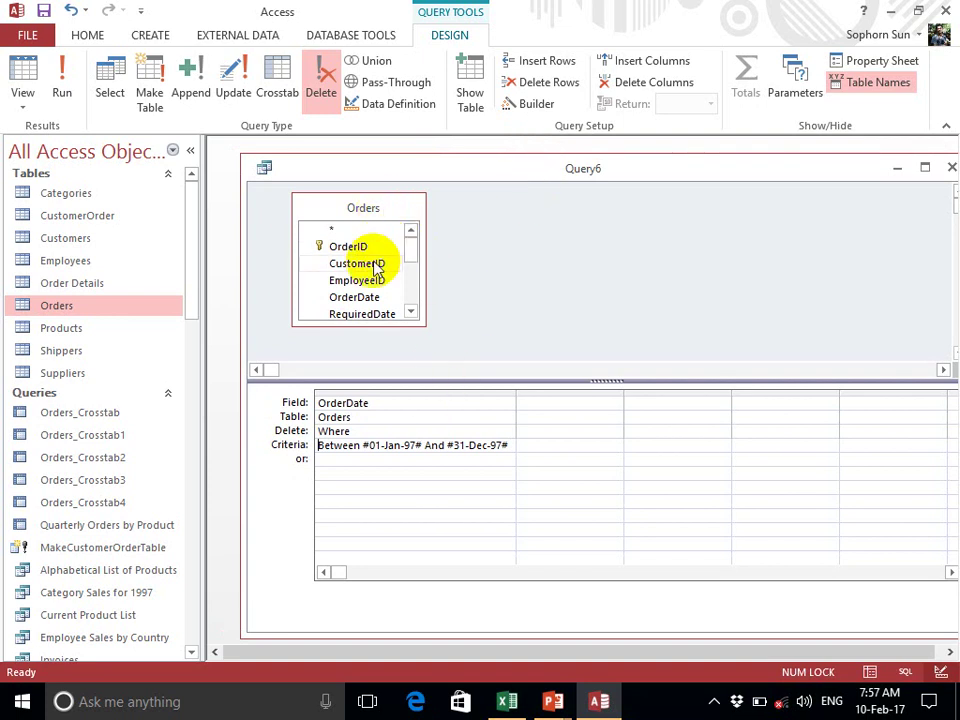
{"action": "left_click_drag", "start_coordinate": [408, 247], "coordinate": [412, 254]}
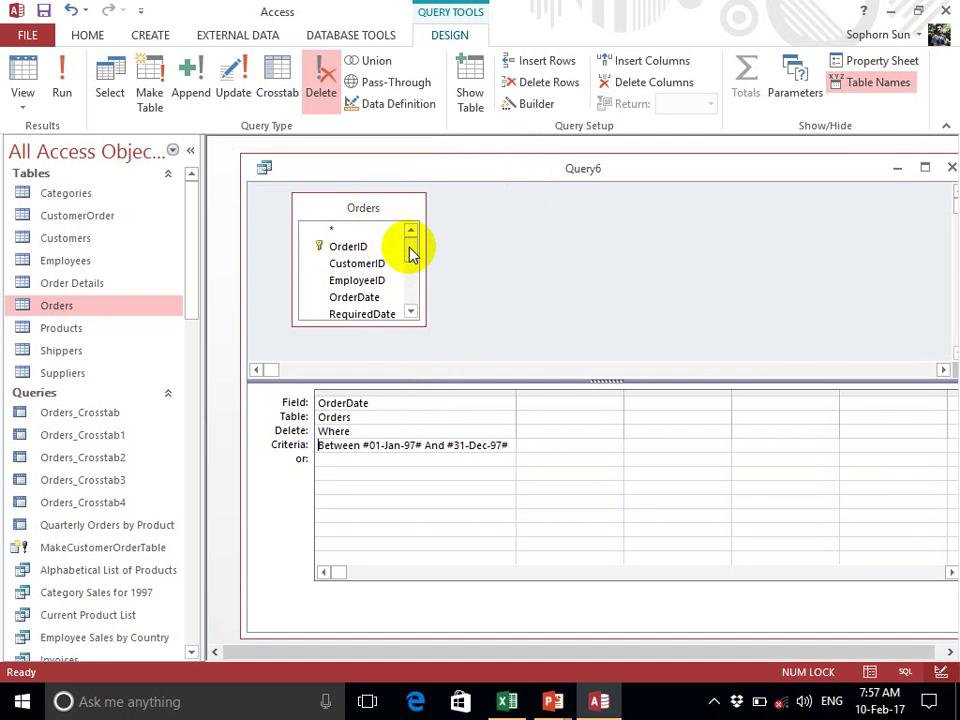
{"action": "left_click", "coordinate": [400, 393]}
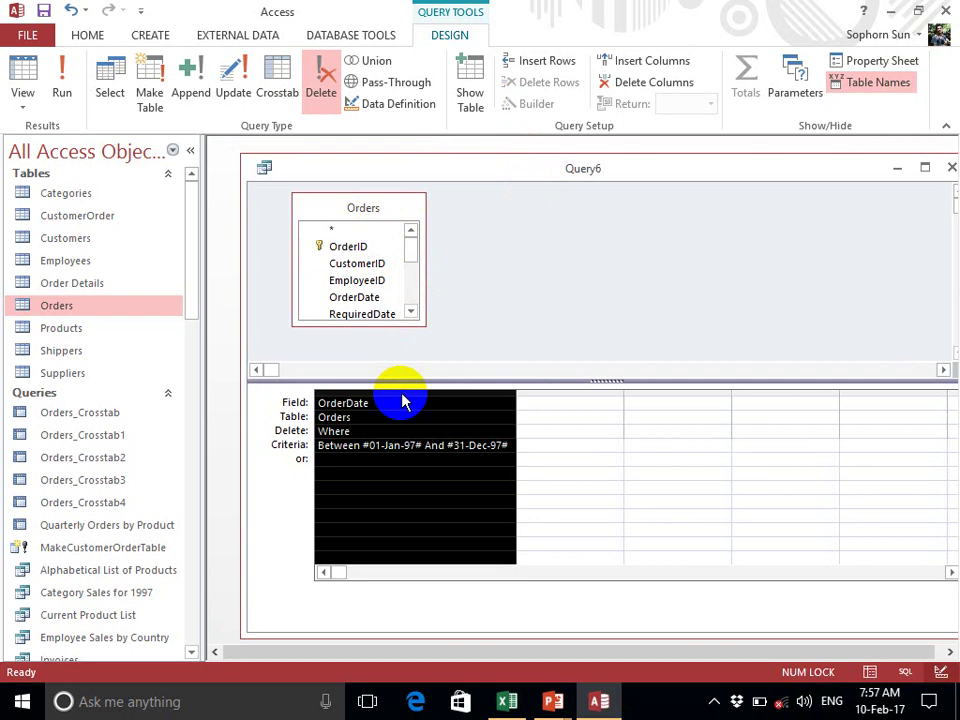
{"action": "key", "text": "Delete"}
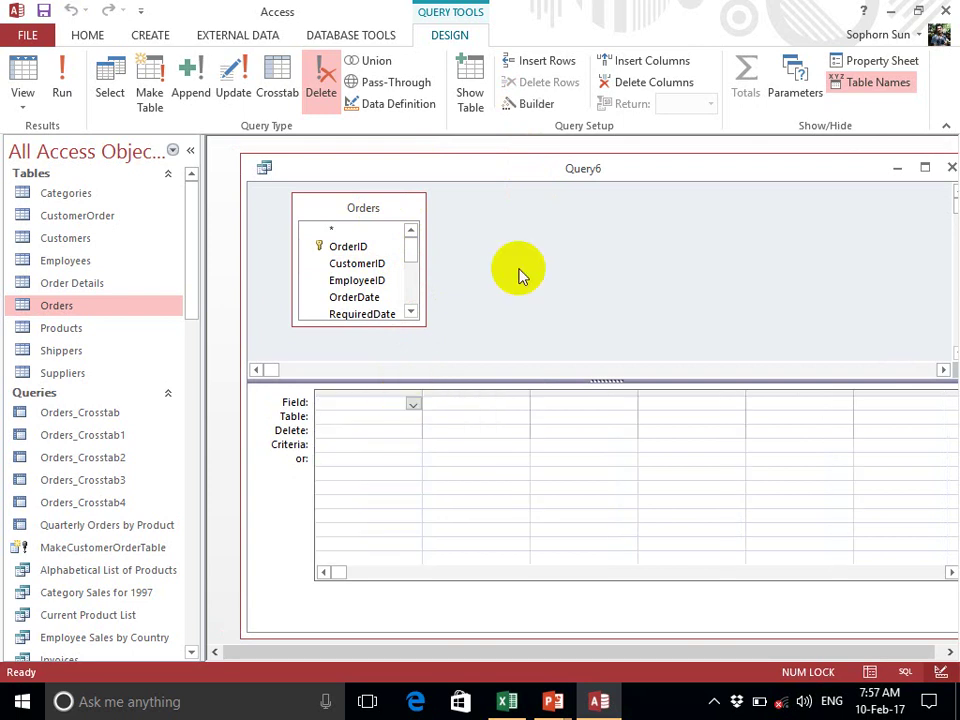
Add the Customers table to the query alongside Orders
{"action": "right_click", "coordinate": [549, 210]}
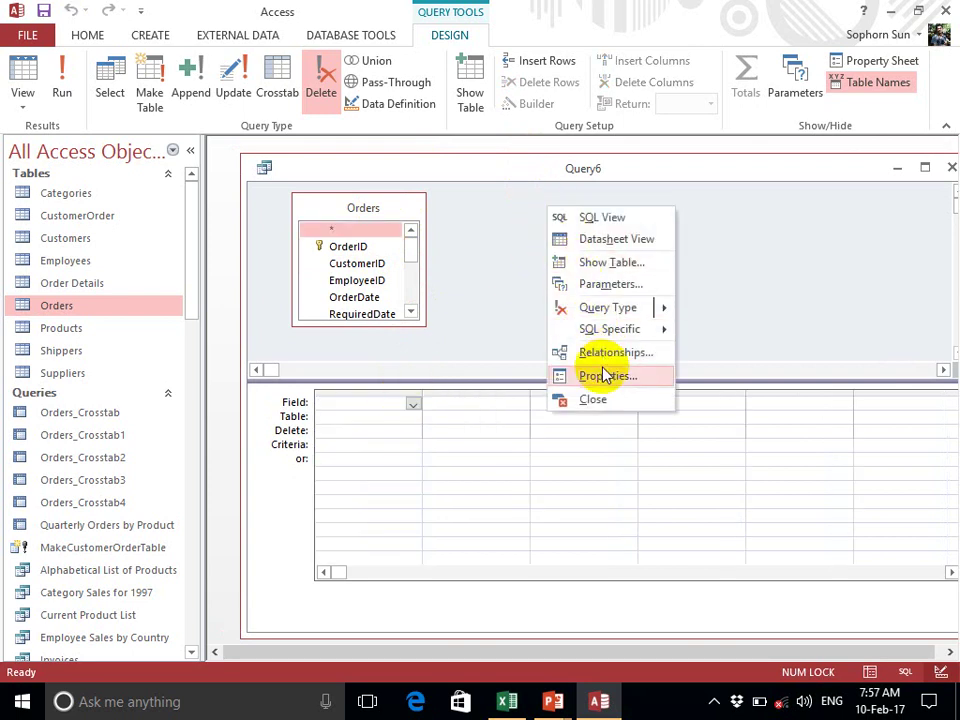
{"action": "right_click", "coordinate": [492, 208]}
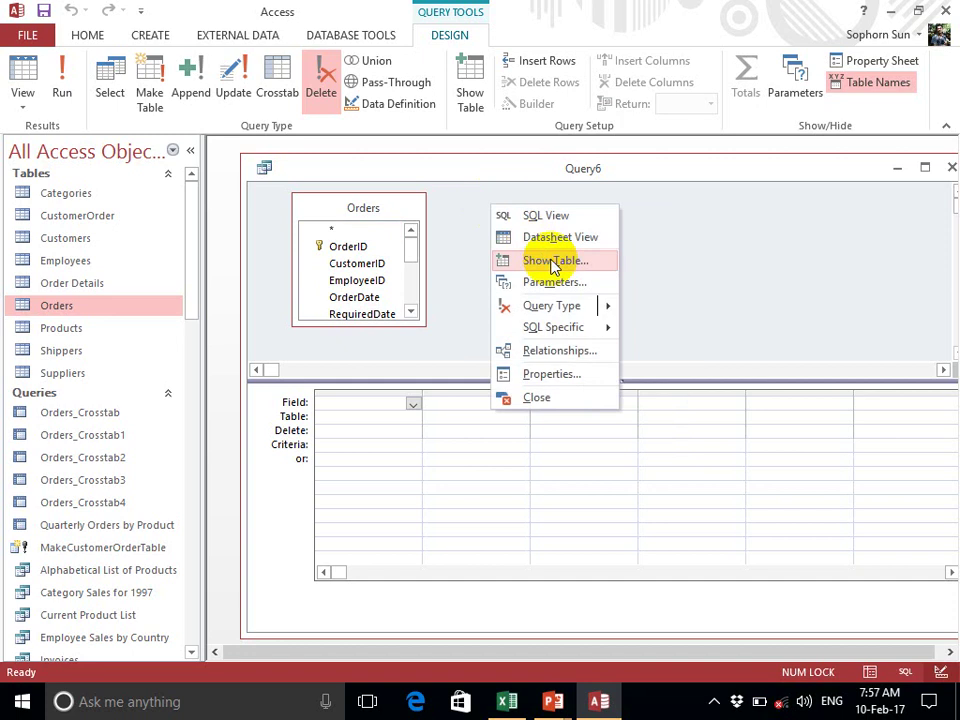
{"action": "left_click", "coordinate": [563, 261]}
{"action": "left_click_drag", "start_coordinate": [473, 392], "coordinate": [598, 261]}
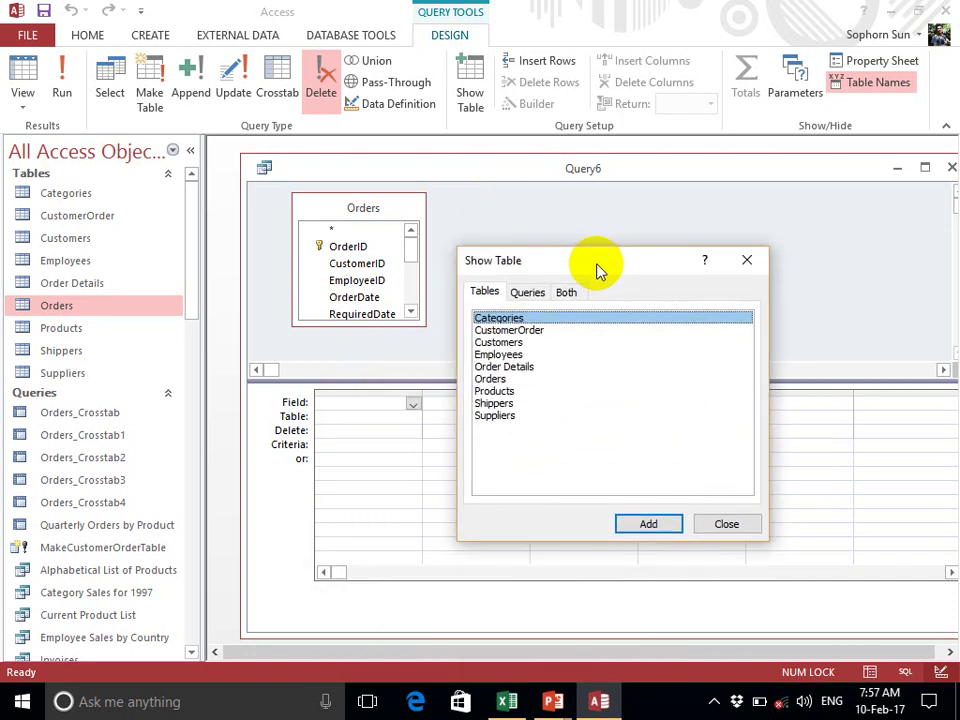
{"action": "left_click", "coordinate": [498, 342]}
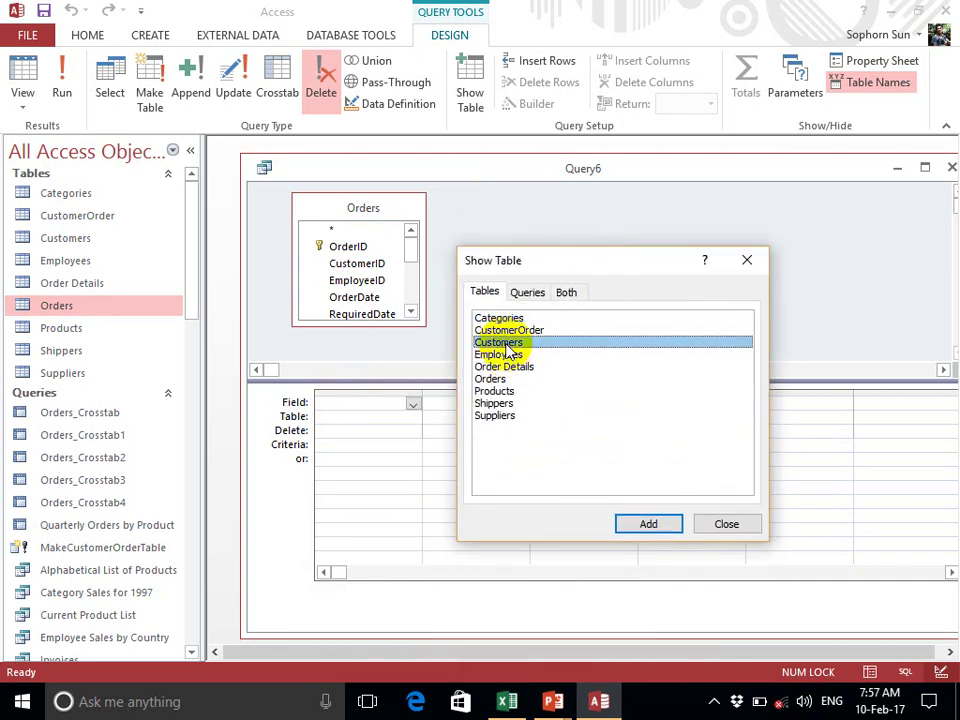
{"action": "left_click", "coordinate": [648, 523]}
{"action": "left_click", "coordinate": [722, 524]}
Arrange the Customers and Orders field lists side by side with Customers first, and change the query type to Select
{"action": "left_click_drag", "start_coordinate": [420, 221], "coordinate": [640, 216]}
{"action": "left_click_drag", "start_coordinate": [548, 212], "coordinate": [336, 208]}
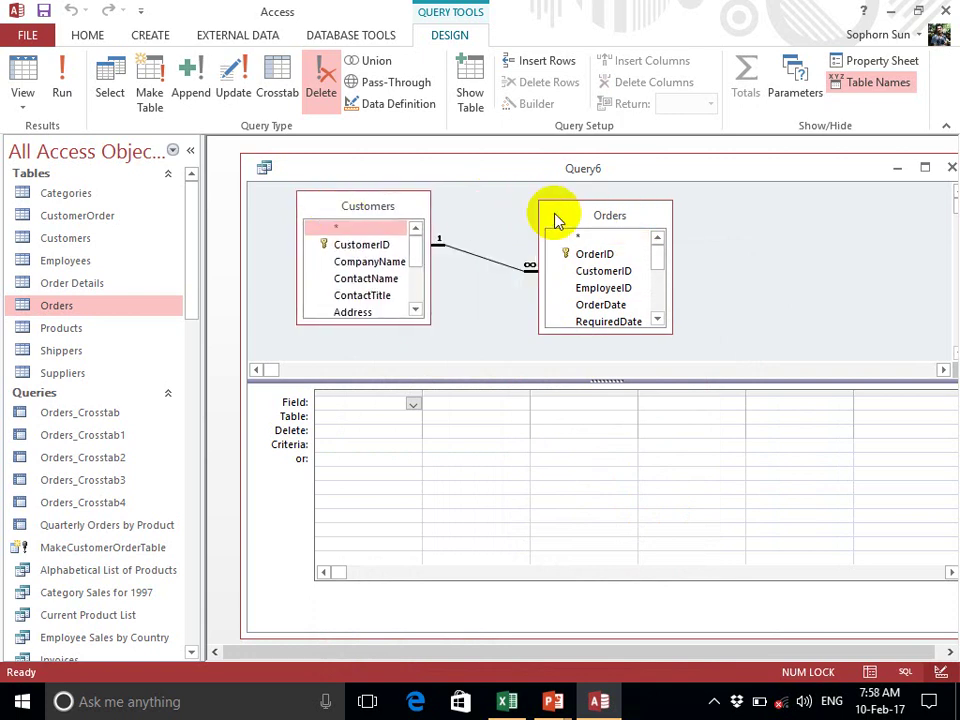
{"action": "left_click_drag", "start_coordinate": [565, 218], "coordinate": [506, 209]}
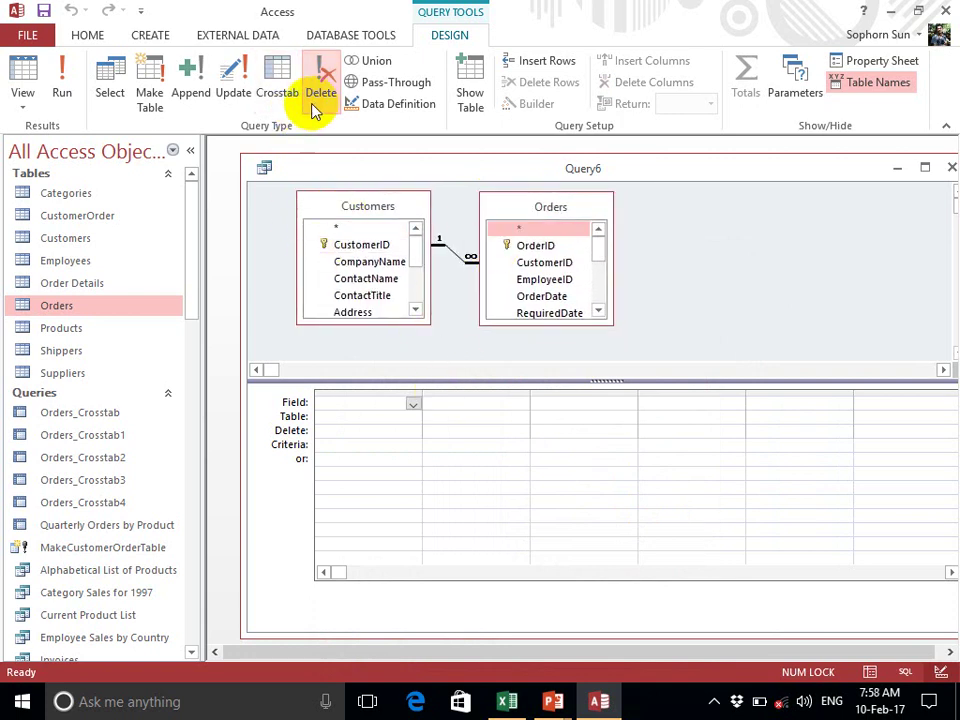
{"action": "left_click", "coordinate": [107, 95]}
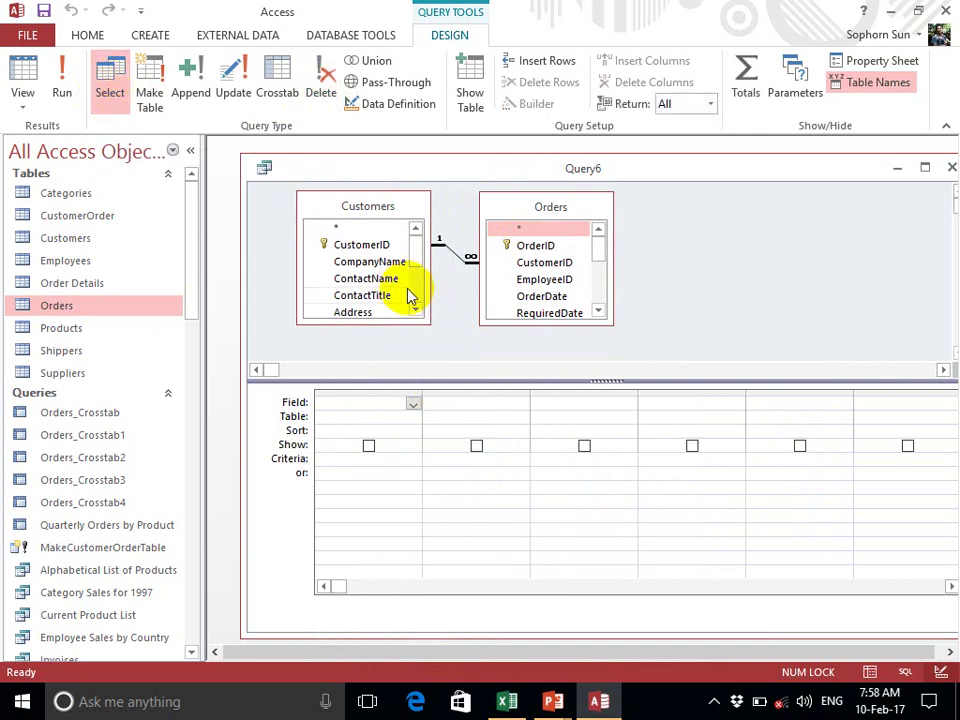
Add ContactName and Address from Customers, and OrderID and OrderDate from Orders, to the query design grid
{"action": "double_click", "coordinate": [380, 280]}
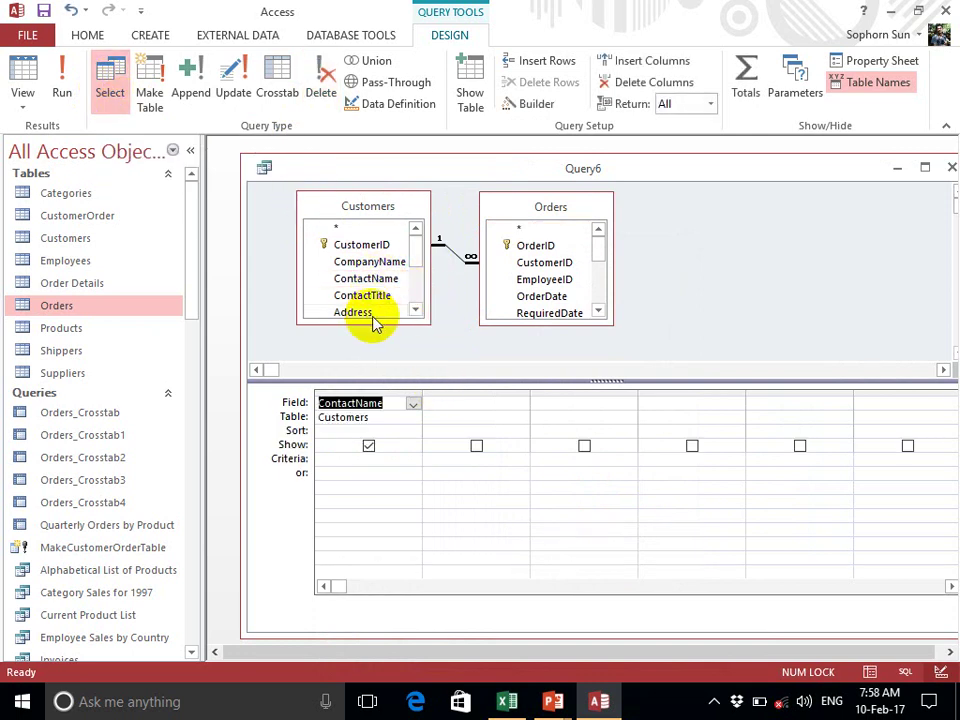
{"action": "double_click", "coordinate": [368, 313]}
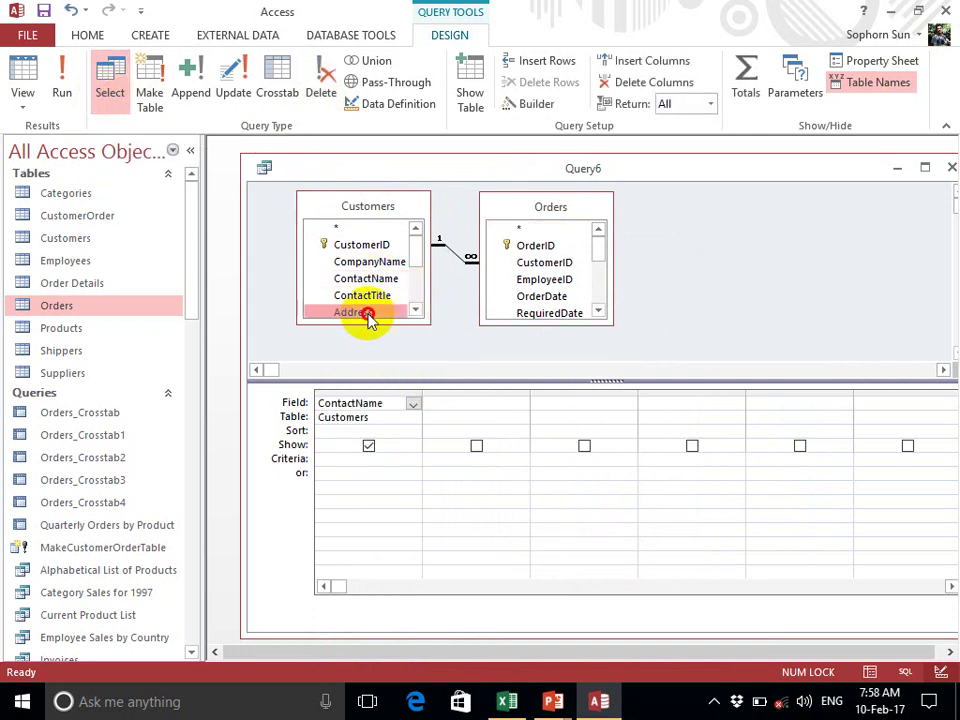
{"action": "double_click", "coordinate": [546, 248]}
{"action": "double_click", "coordinate": [560, 298]}
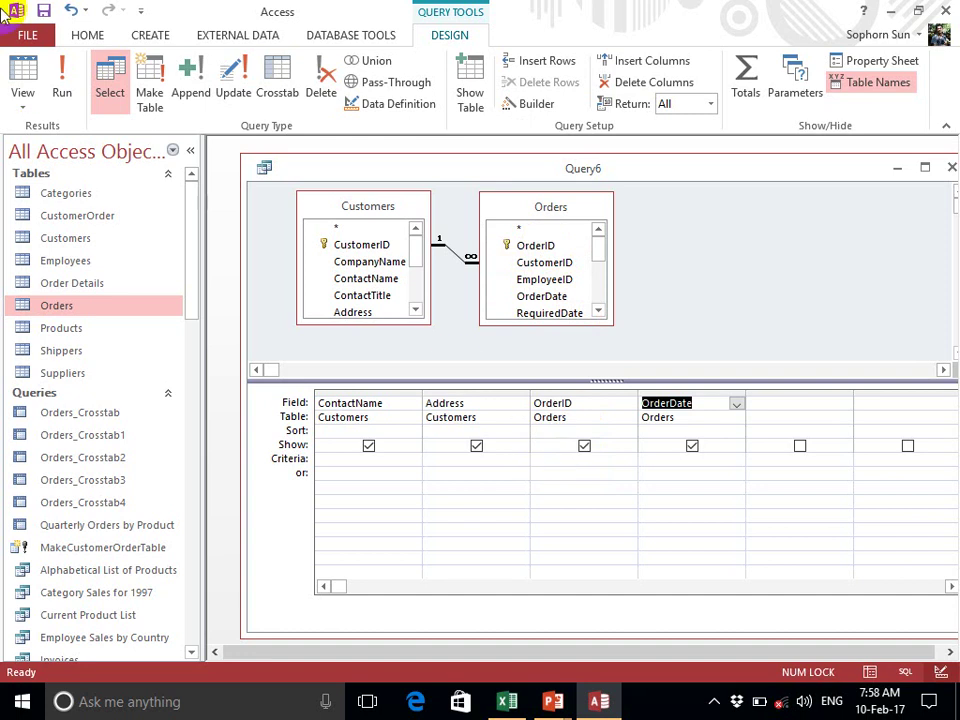
Run the select query, fit the Order ID column to its contents to review each customer's orders, and return to the query design
{"action": "left_click", "coordinate": [60, 82]}
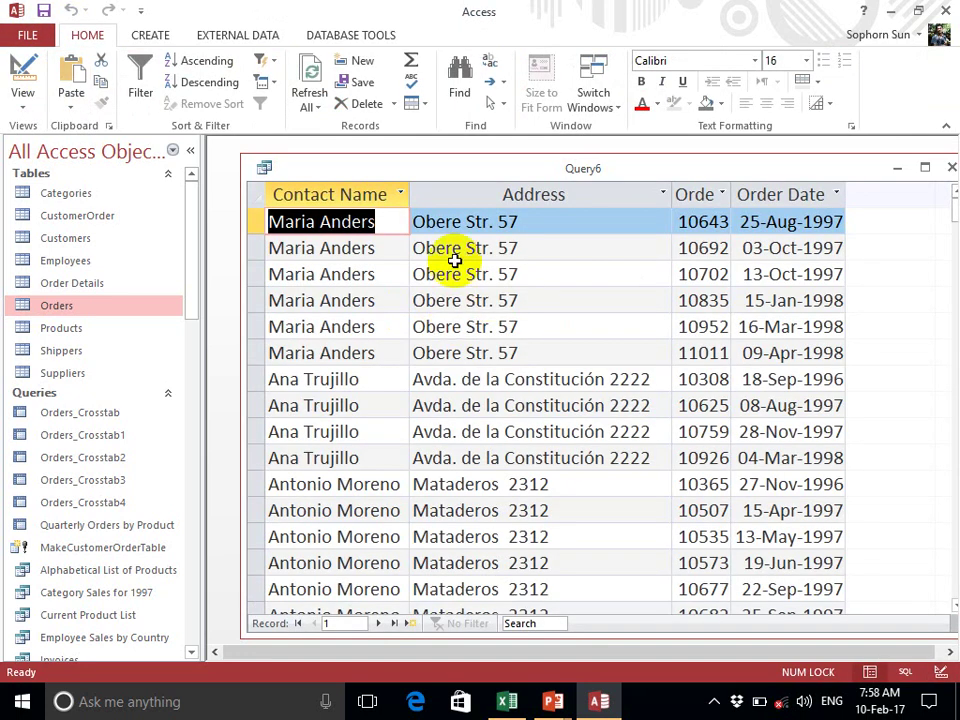
{"action": "left_click_drag", "start_coordinate": [412, 191], "coordinate": [411, 191]}
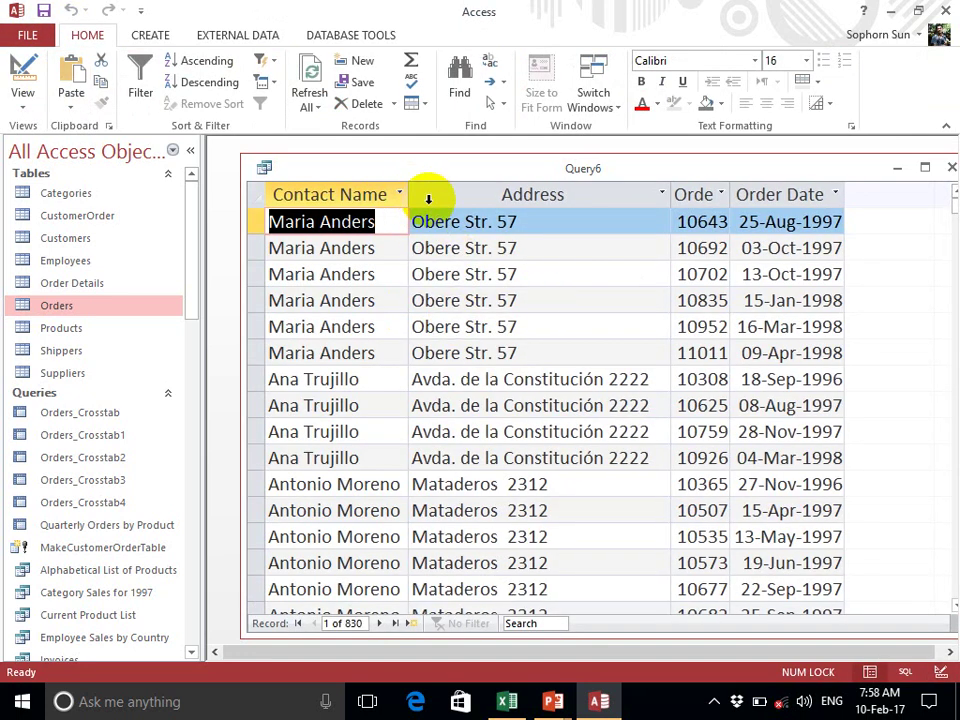
{"action": "double_click", "coordinate": [730, 190]}
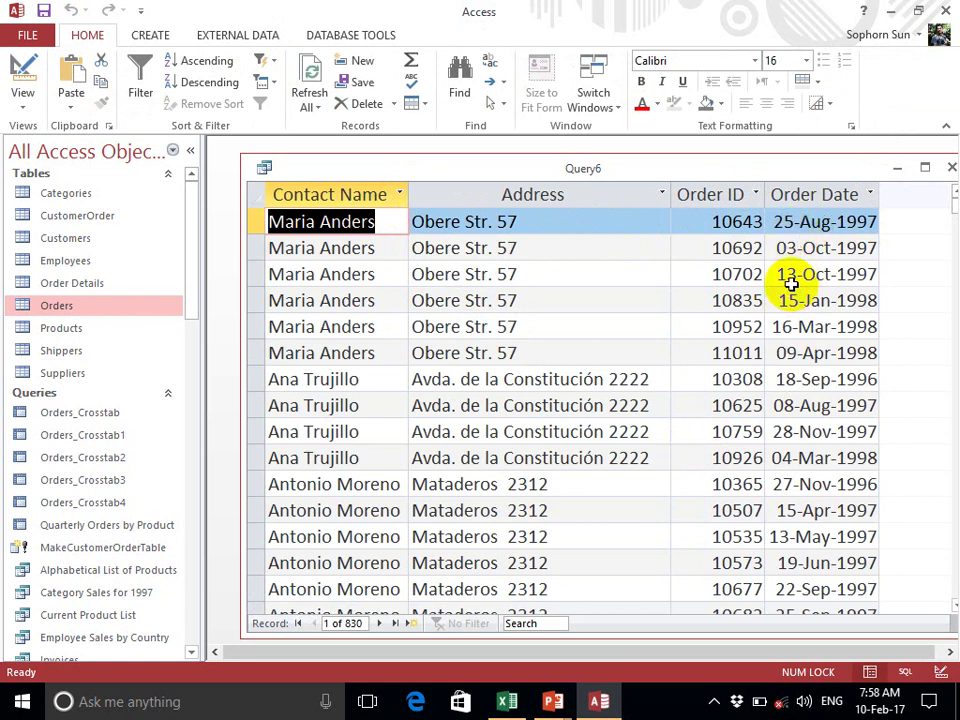
{"action": "left_click_drag", "start_coordinate": [388, 222], "coordinate": [268, 242]}
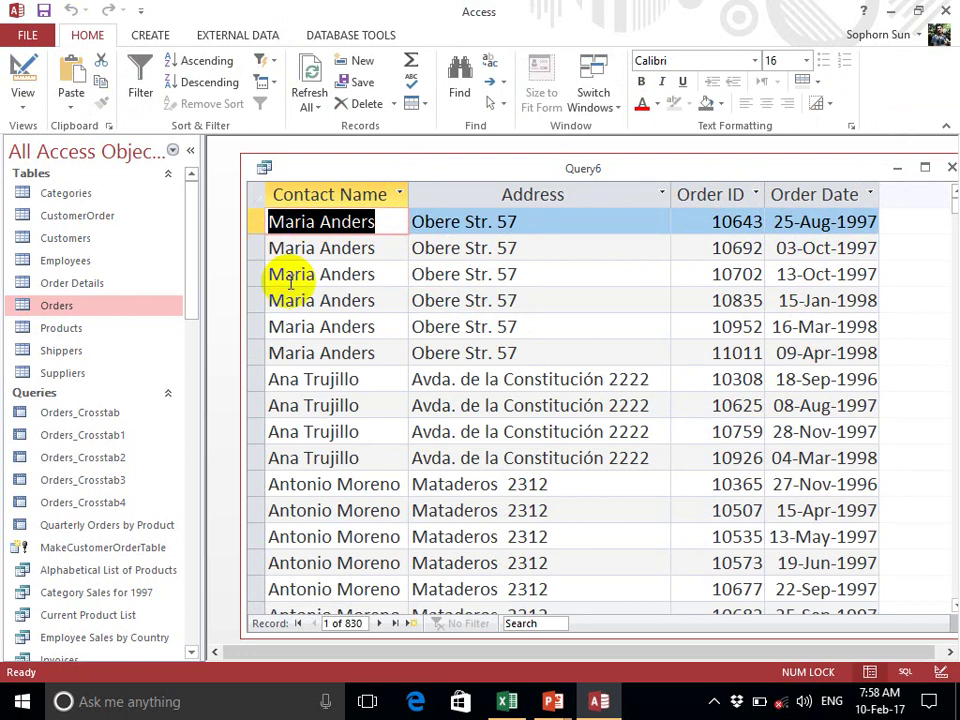
{"action": "left_click", "coordinate": [24, 104]}
{"action": "left_click", "coordinate": [88, 221]}
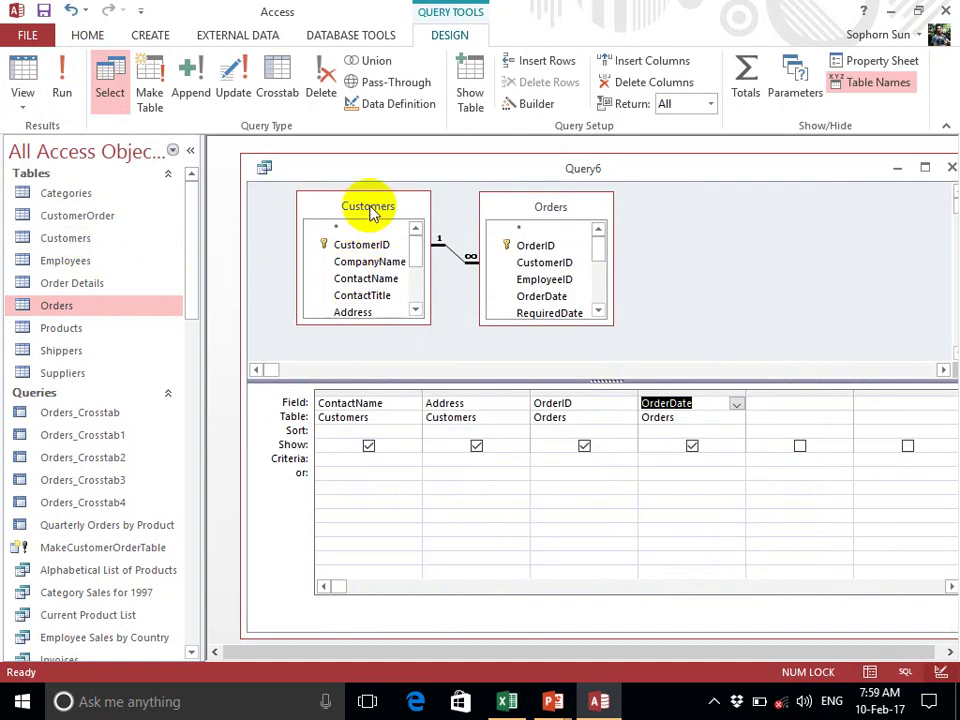
{"action": "left_click", "coordinate": [539, 212]}
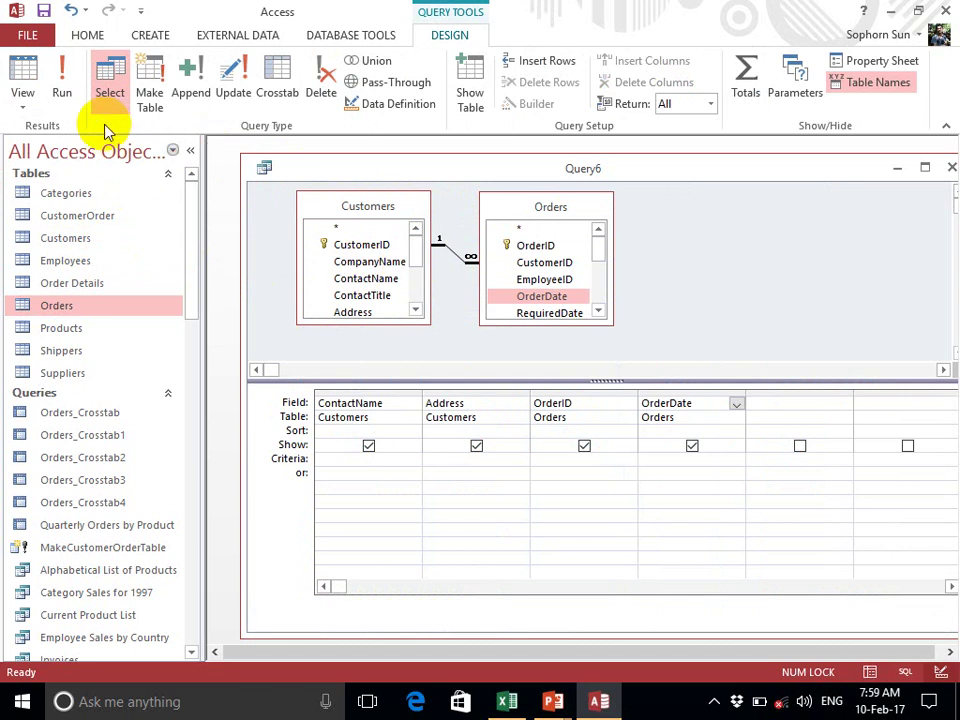
Change the query type to Delete and remove the ContactName, Address, OrderID and OrderDate columns from the design grid
{"action": "left_click", "coordinate": [320, 93]}
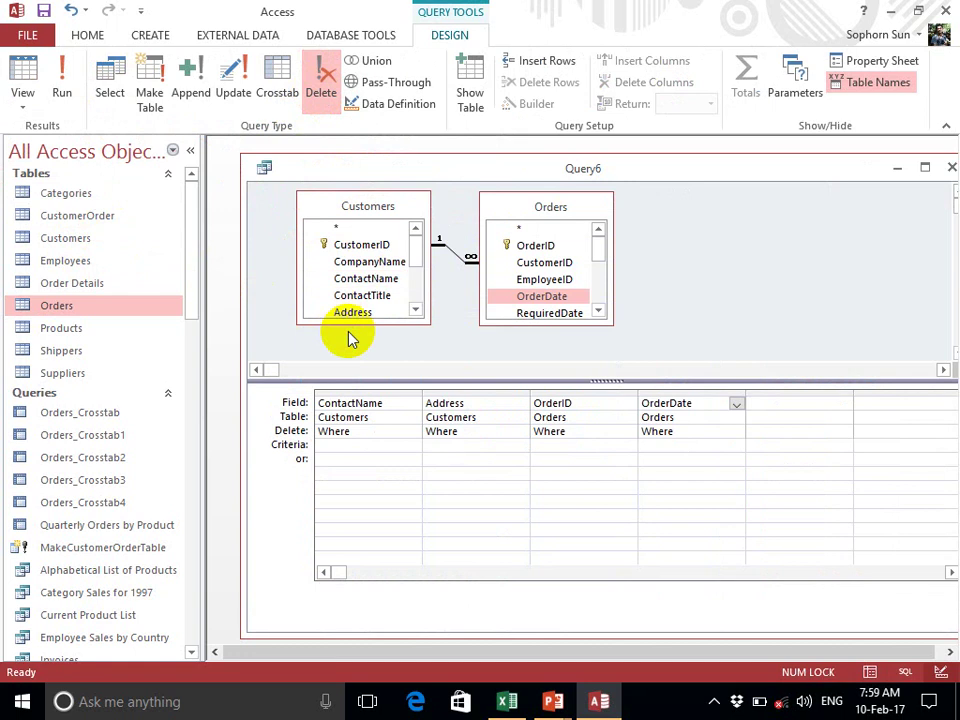
{"action": "left_click", "coordinate": [355, 390]}
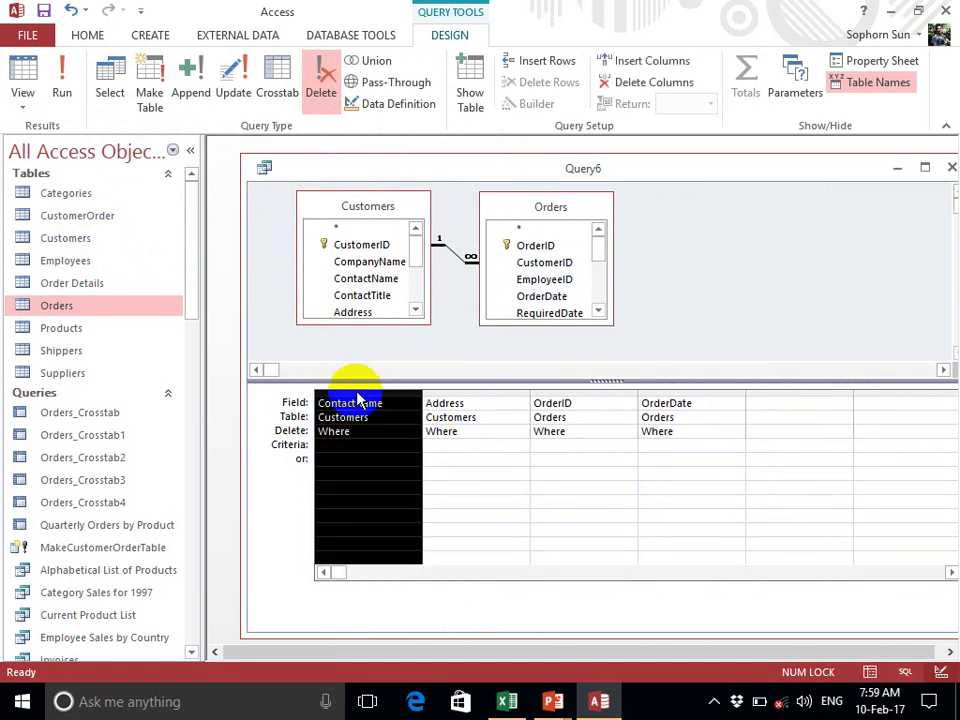
{"action": "left_click", "coordinate": [403, 420]}
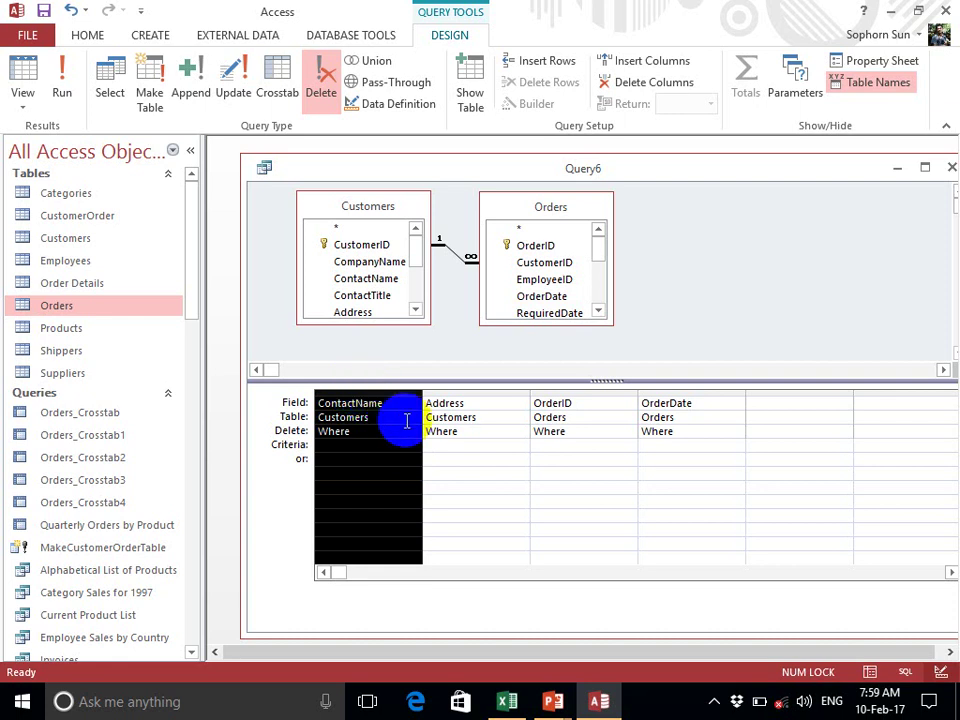
{"action": "left_click", "coordinate": [475, 400]}
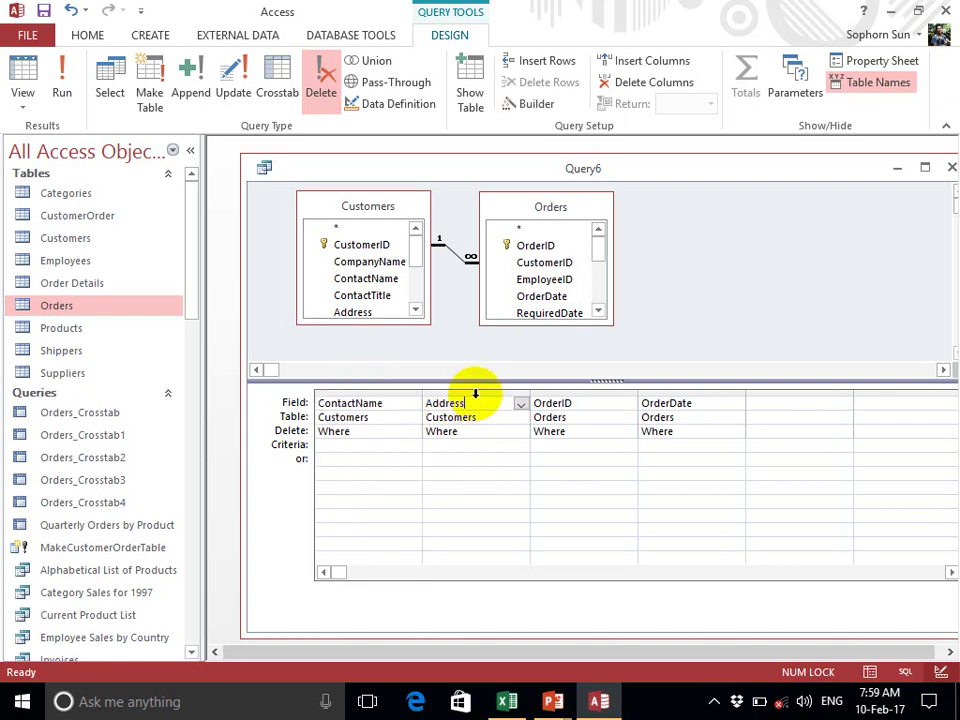
{"action": "left_click", "coordinate": [478, 390]}
{"action": "key", "text": "Delete"}
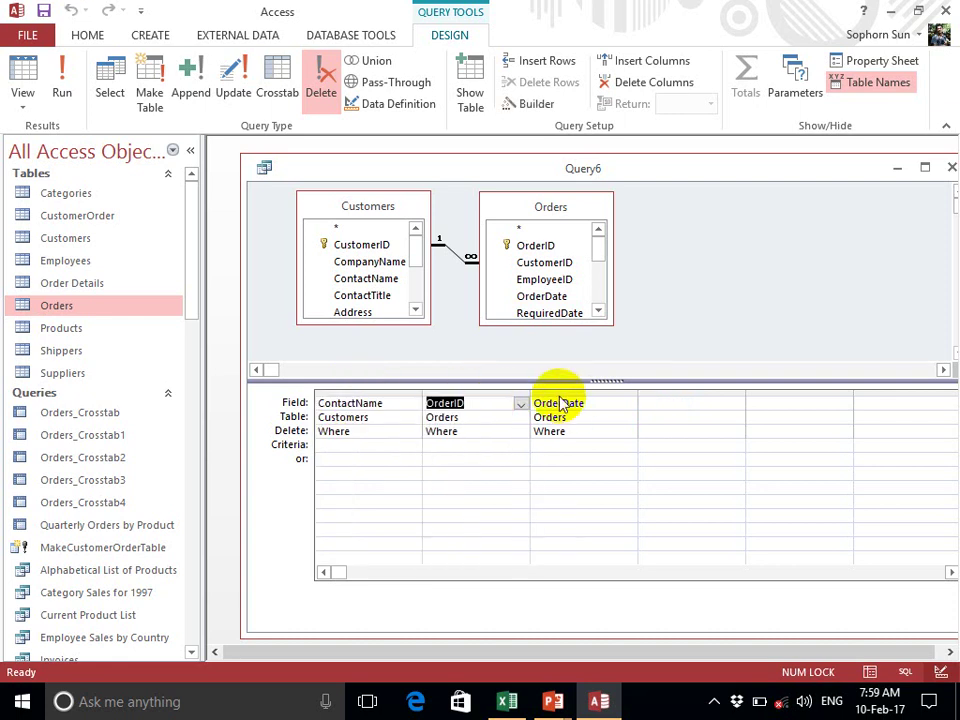
{"action": "left_click", "coordinate": [500, 390]}
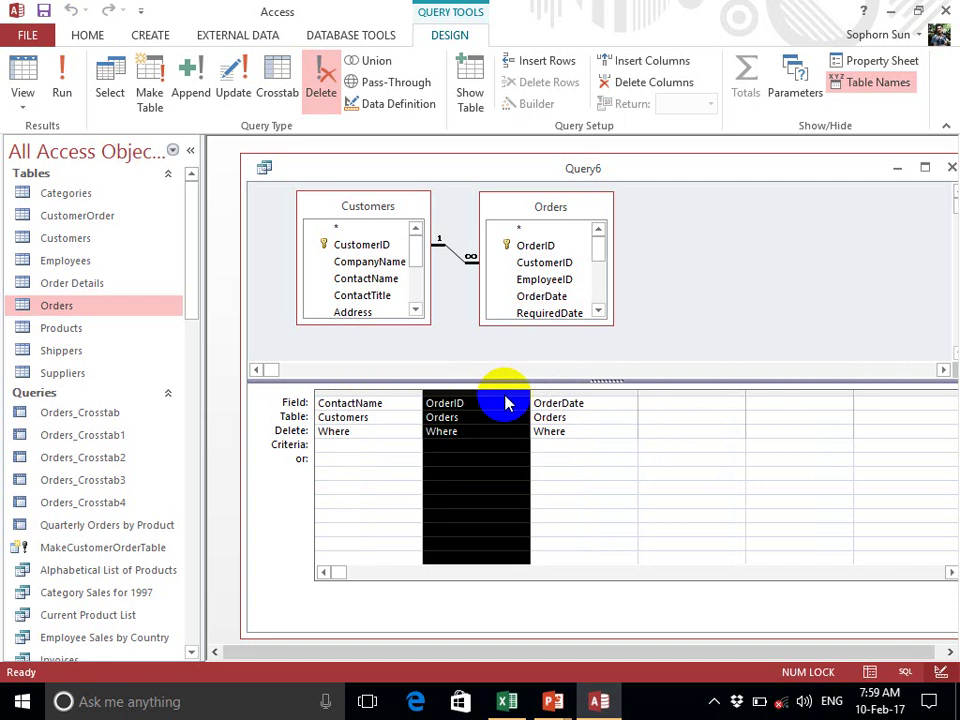
{"action": "key", "text": "Delete"}
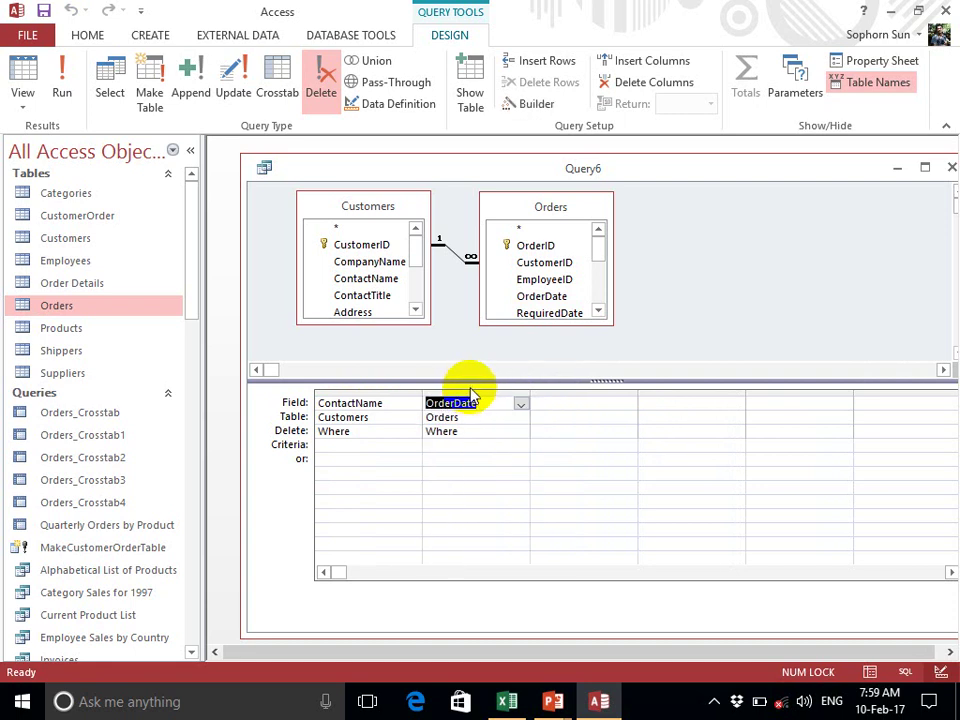
{"action": "left_click", "coordinate": [470, 390]}
{"action": "key", "text": "Delete"}
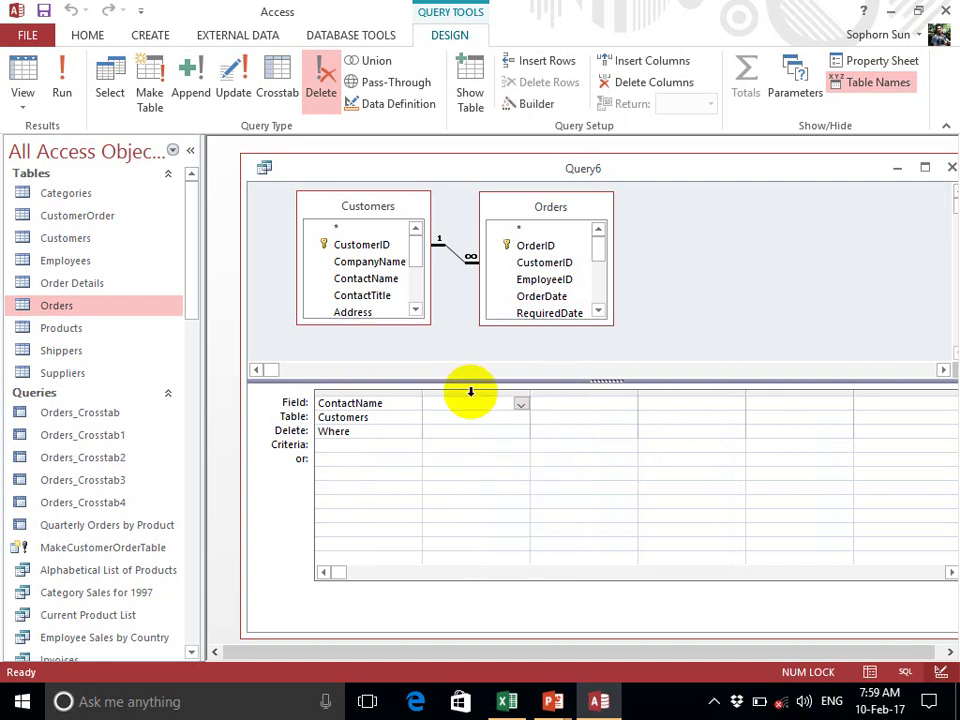
{"action": "left_click", "coordinate": [388, 391]}
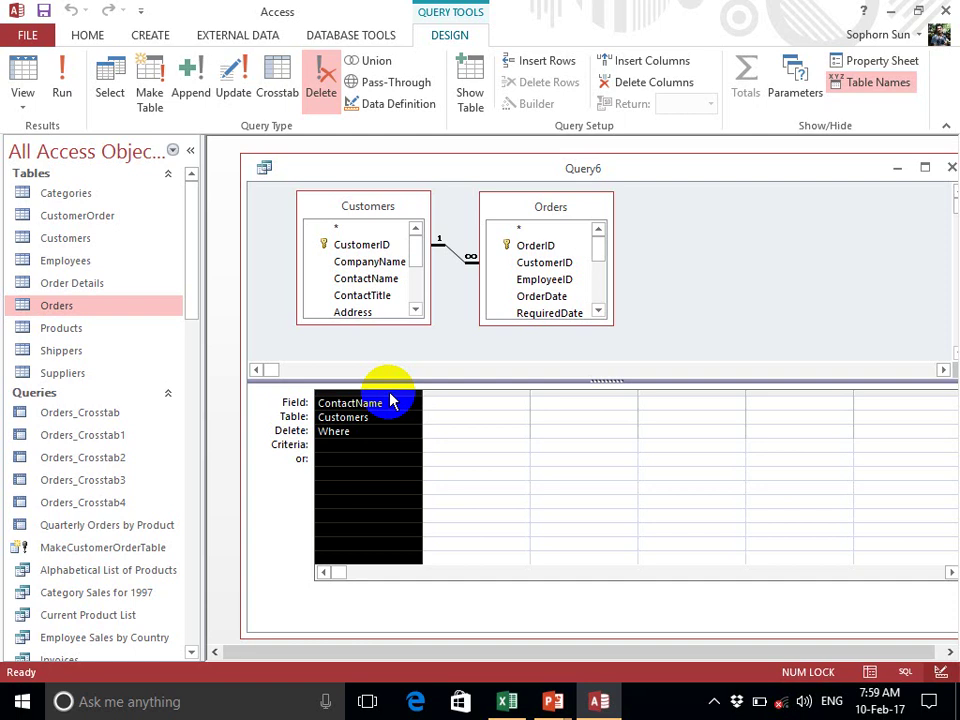
{"action": "key", "text": "Delete"}
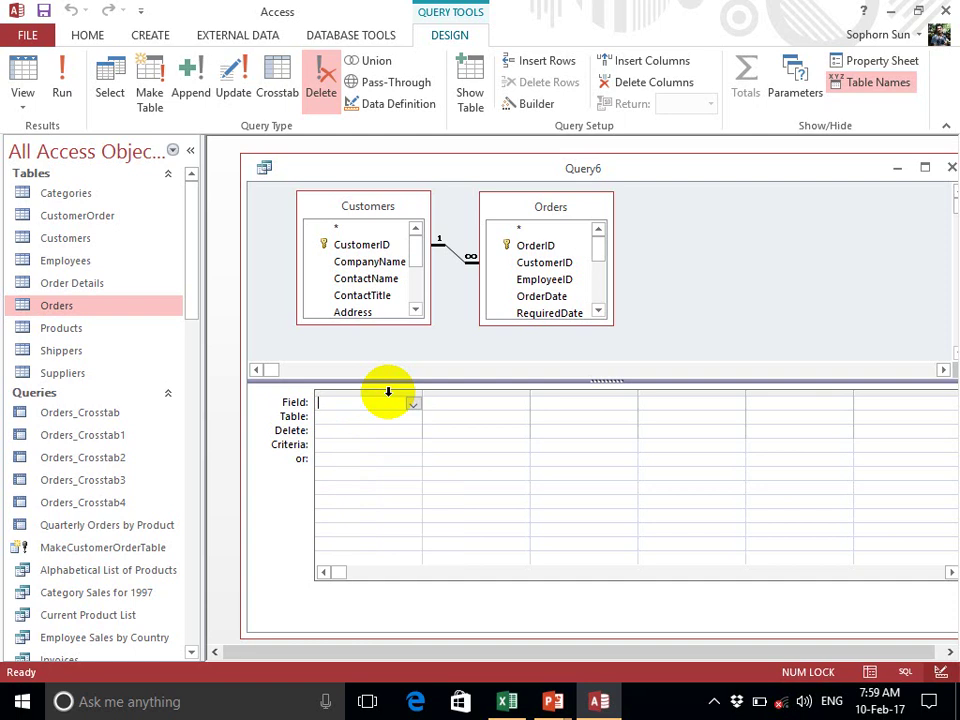
Add all Orders fields (Orders.*) to the first grid column and the Customers ContactName field to the second
{"action": "left_click", "coordinate": [560, 229]}
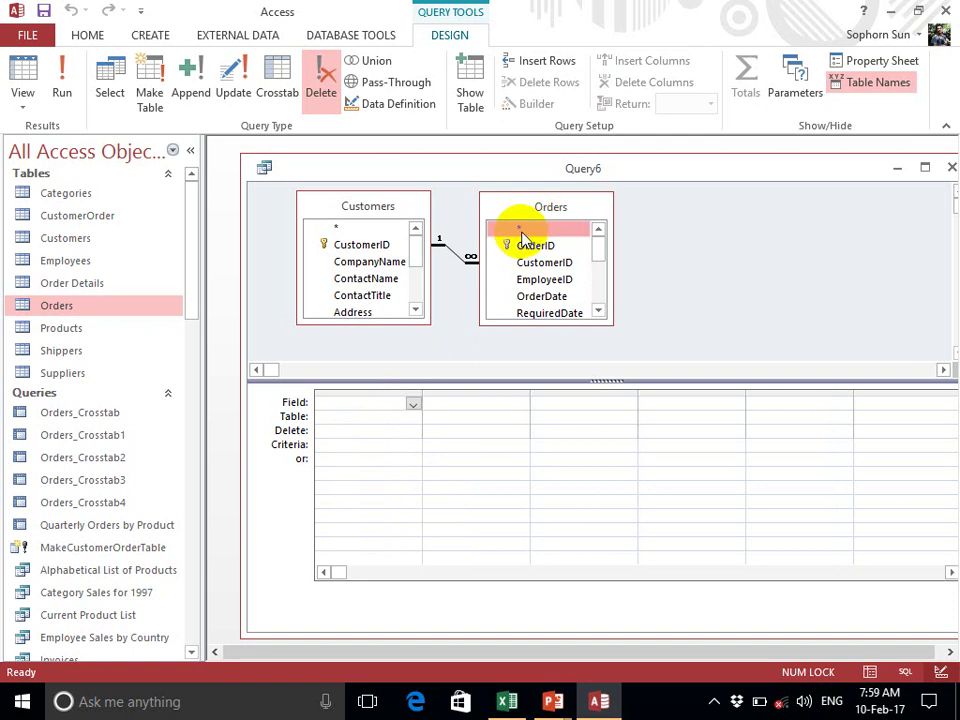
{"action": "left_click_drag", "start_coordinate": [521, 240], "coordinate": [386, 405]}
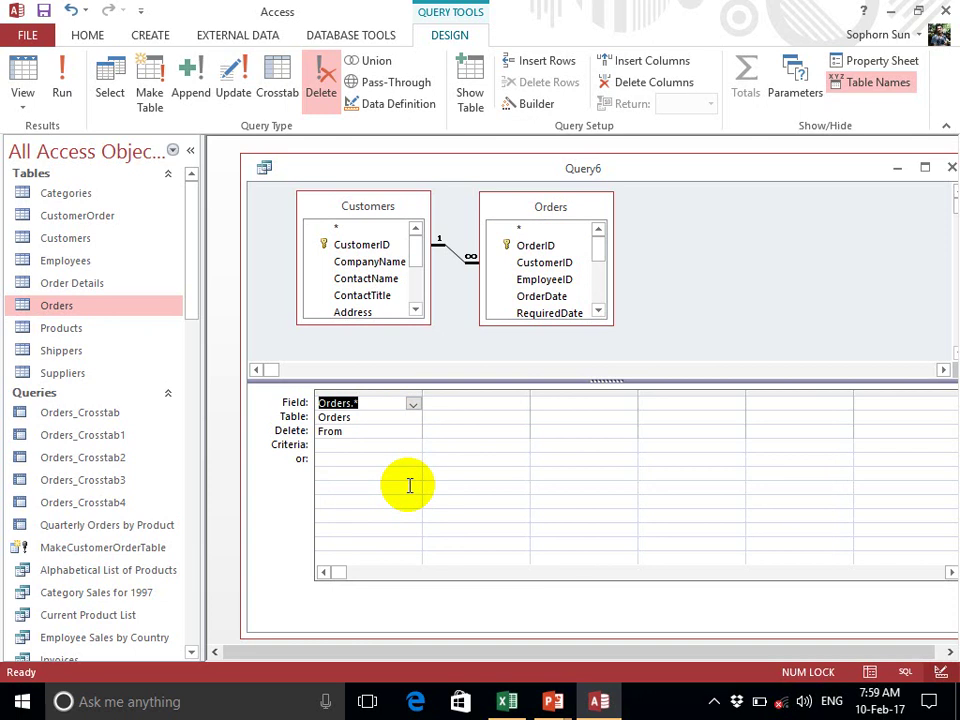
{"action": "left_click", "coordinate": [416, 262]}
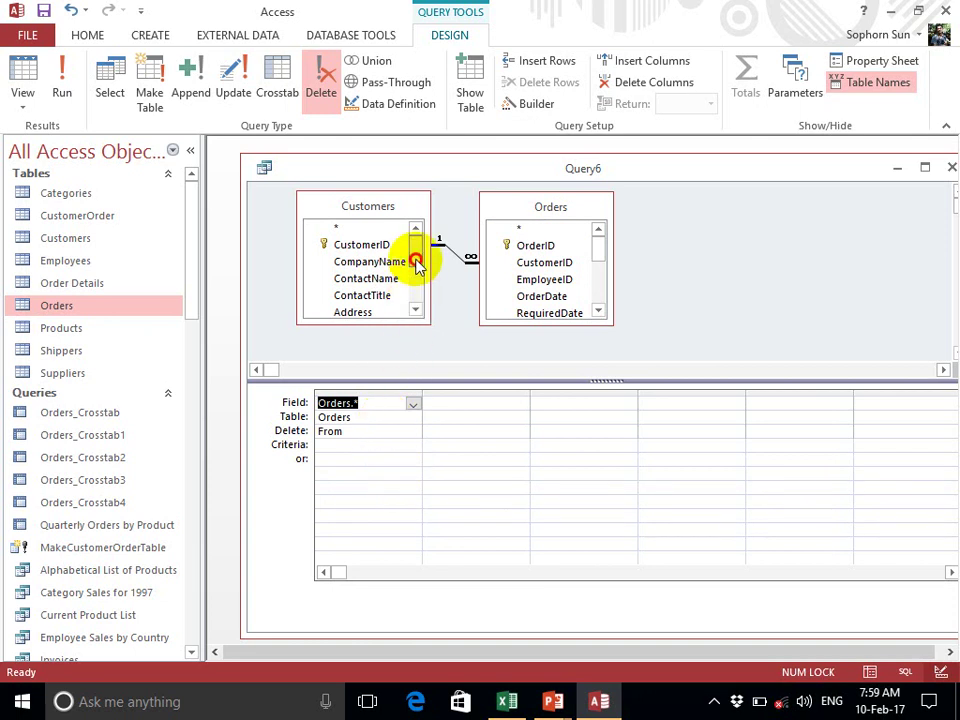
{"action": "left_click", "coordinate": [408, 212]}
{"action": "mouse_move", "coordinate": [416, 245]}
{"action": "left_mouse_down"}
{"action": "mouse_move", "coordinate": [416, 257]}
{"action": "mouse_move", "coordinate": [418, 246]}
{"action": "left_mouse_up"}
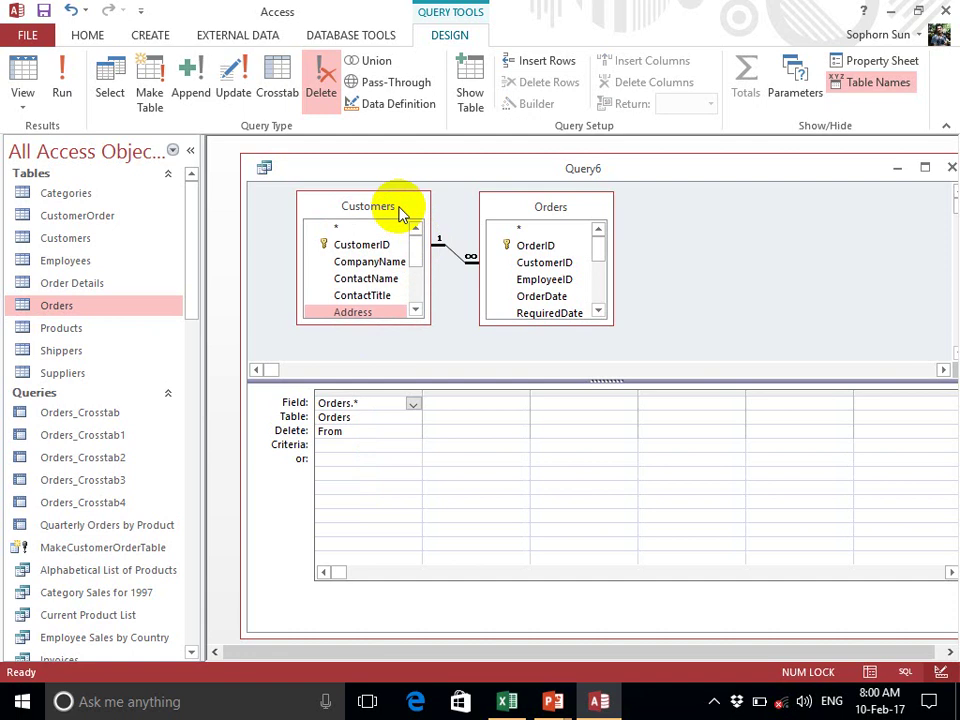
{"action": "left_click", "coordinate": [368, 279]}
{"action": "left_click_drag", "start_coordinate": [368, 279], "coordinate": [478, 404]}
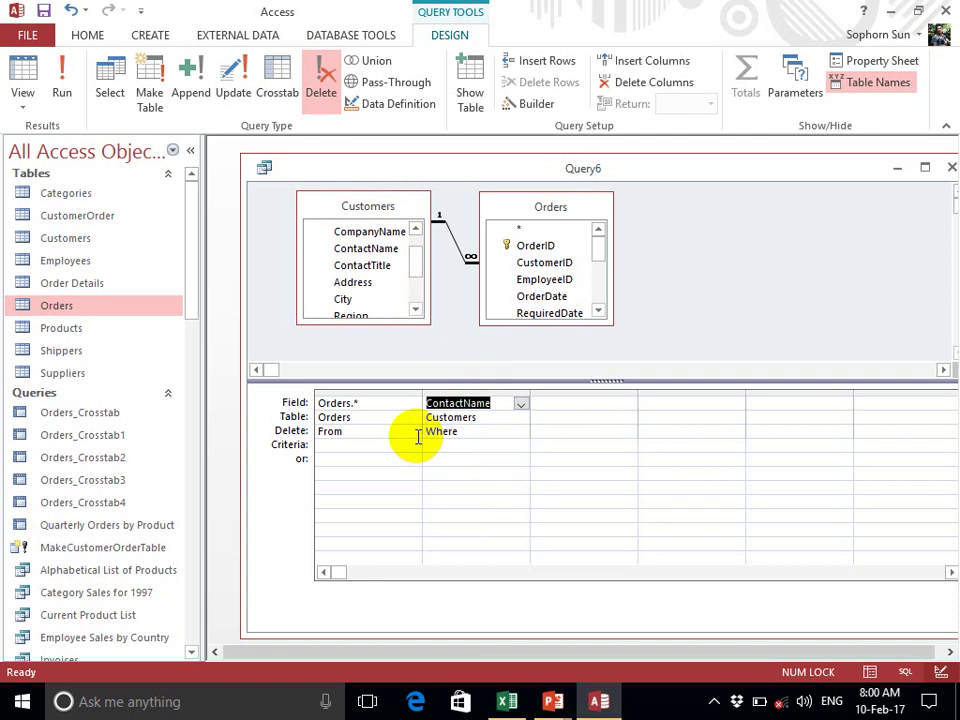
Examine the Delete row settings of the Orders.* and ContactName columns, picking Where for ContactName
{"action": "left_click", "coordinate": [366, 403]}
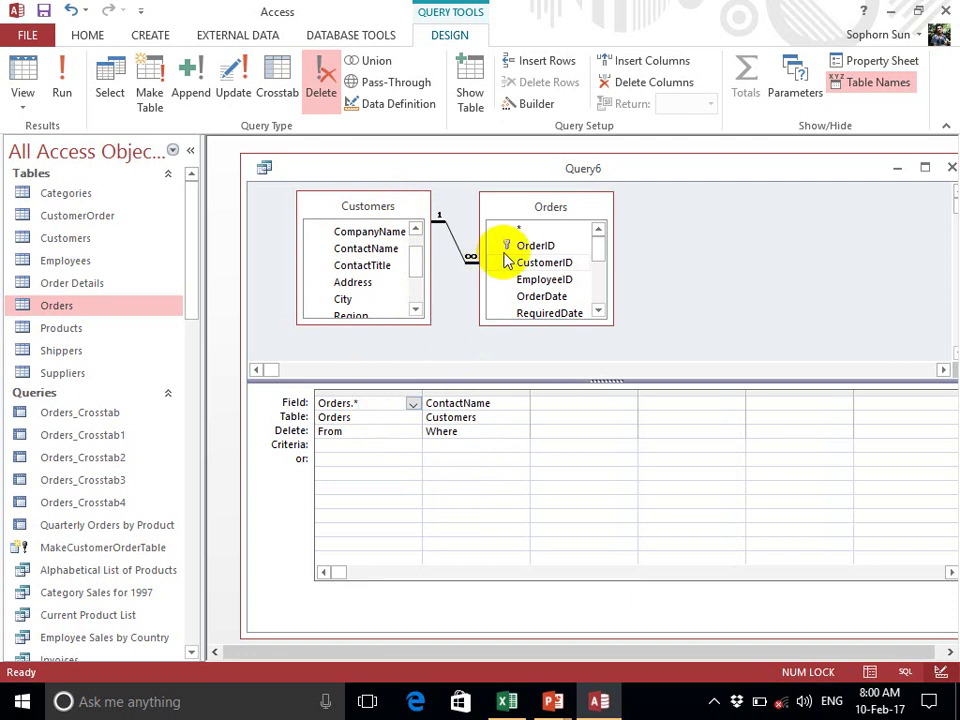
{"action": "double_click", "coordinate": [337, 432]}
{"action": "left_click", "coordinate": [412, 432]}
{"action": "left_click", "coordinate": [386, 460]}
{"action": "left_click", "coordinate": [371, 434]}
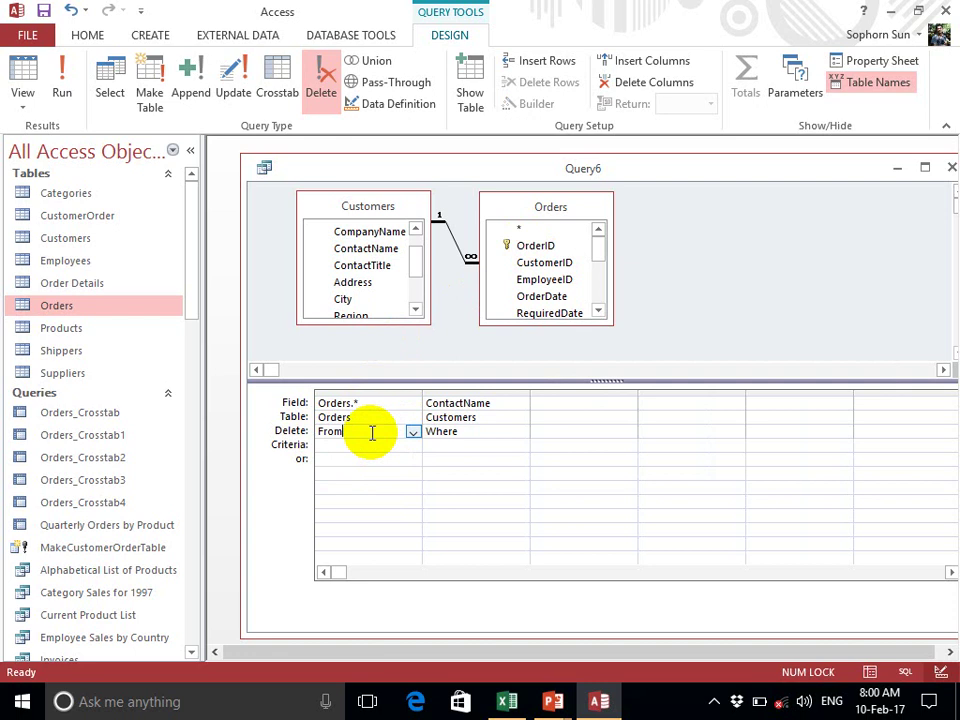
{"action": "left_click", "coordinate": [502, 403]}
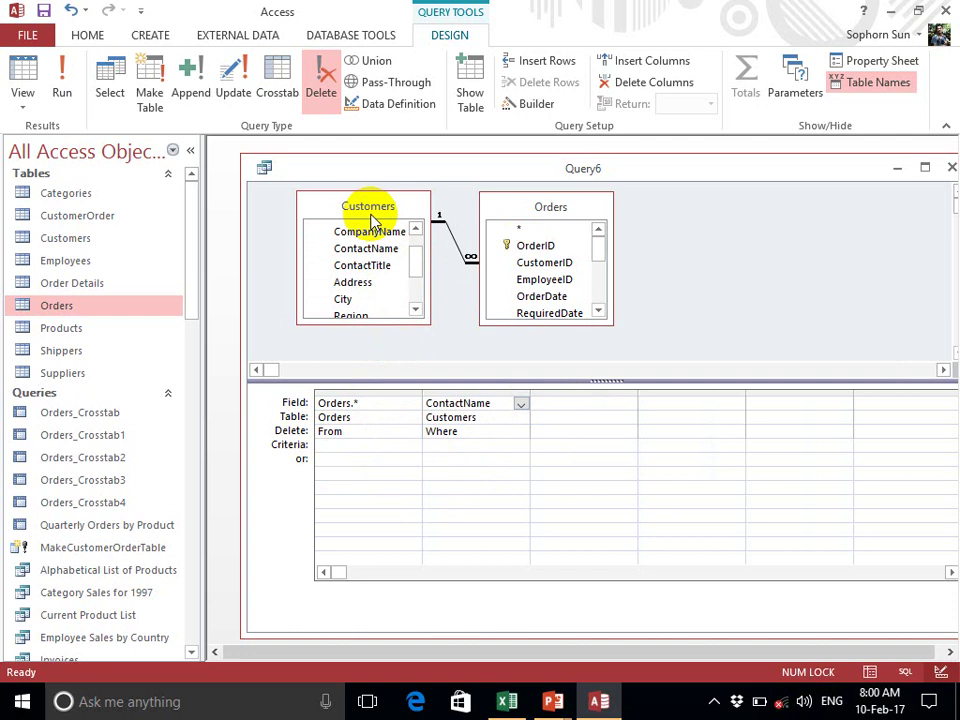
{"action": "left_click", "coordinate": [497, 430]}
{"action": "left_click", "coordinate": [520, 431]}
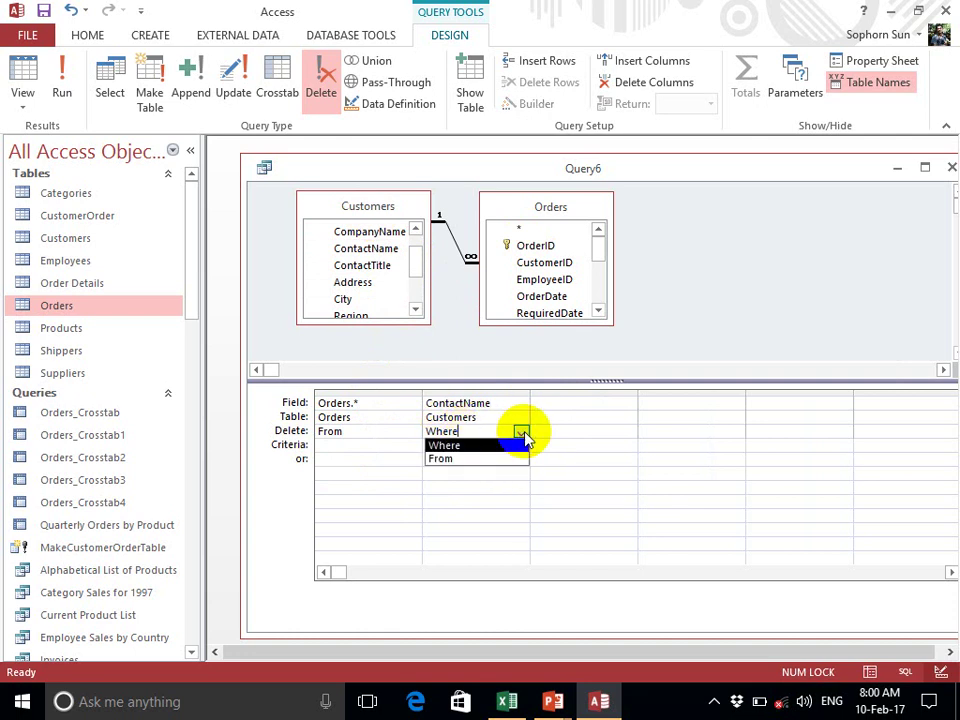
{"action": "left_click", "coordinate": [497, 443]}
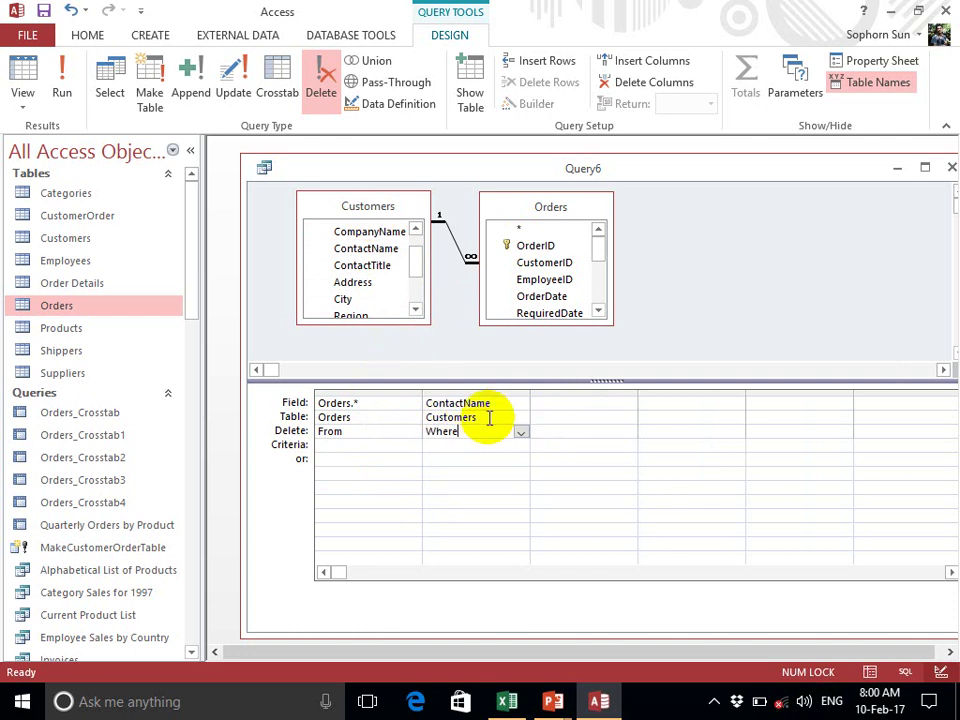
{"action": "left_click", "coordinate": [490, 402]}
{"action": "left_click", "coordinate": [418, 396]}
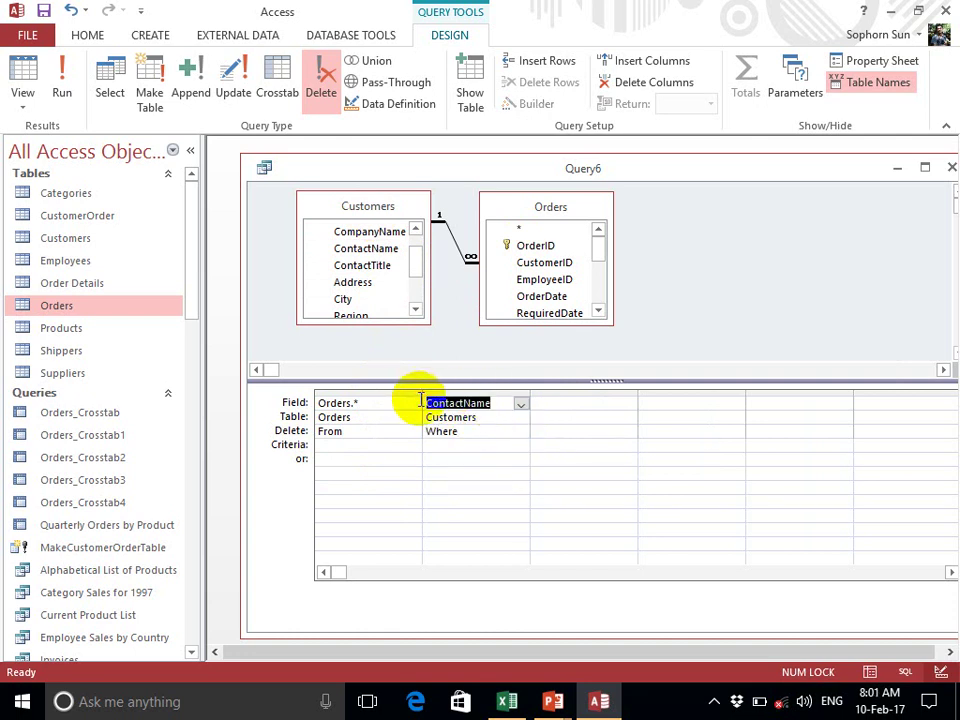
{"action": "left_click", "coordinate": [462, 434]}
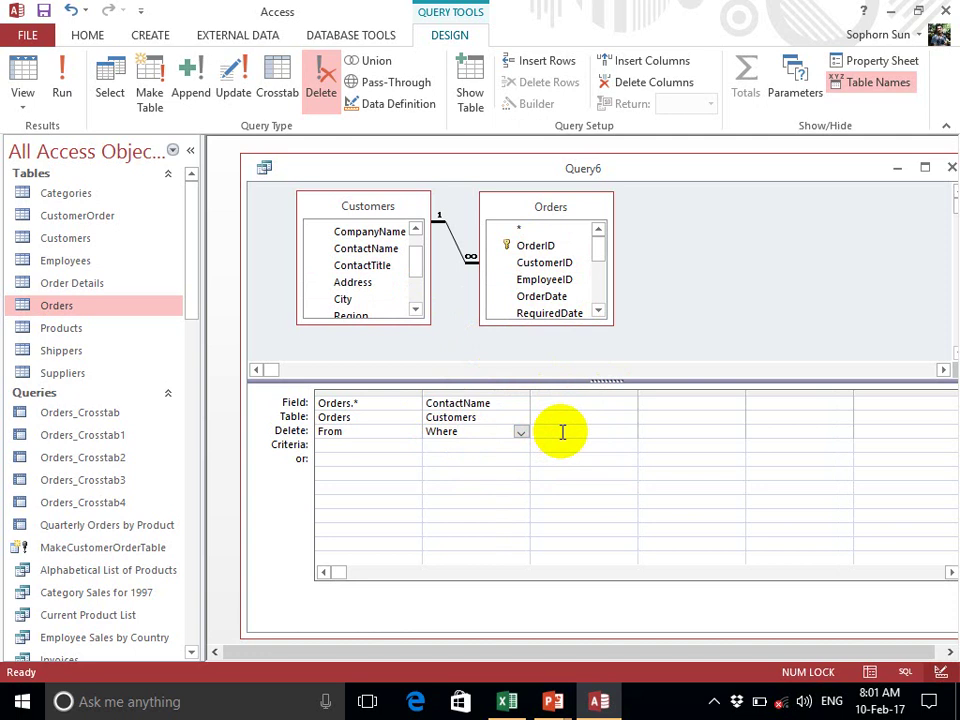
{"action": "left_click", "coordinate": [540, 229]}
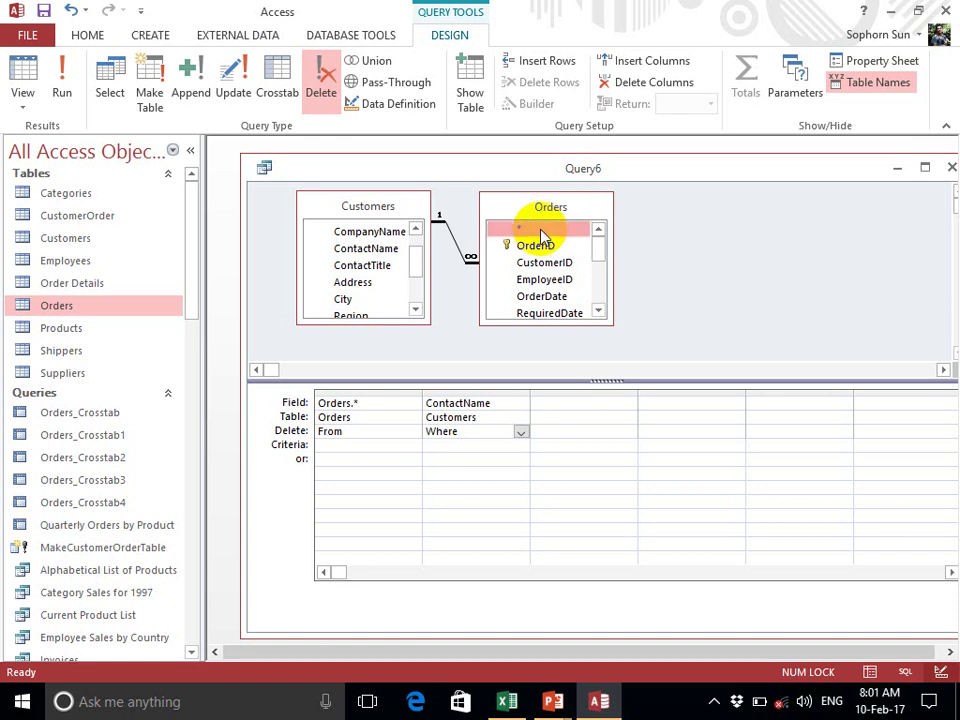
{"action": "left_click", "coordinate": [312, 430]}
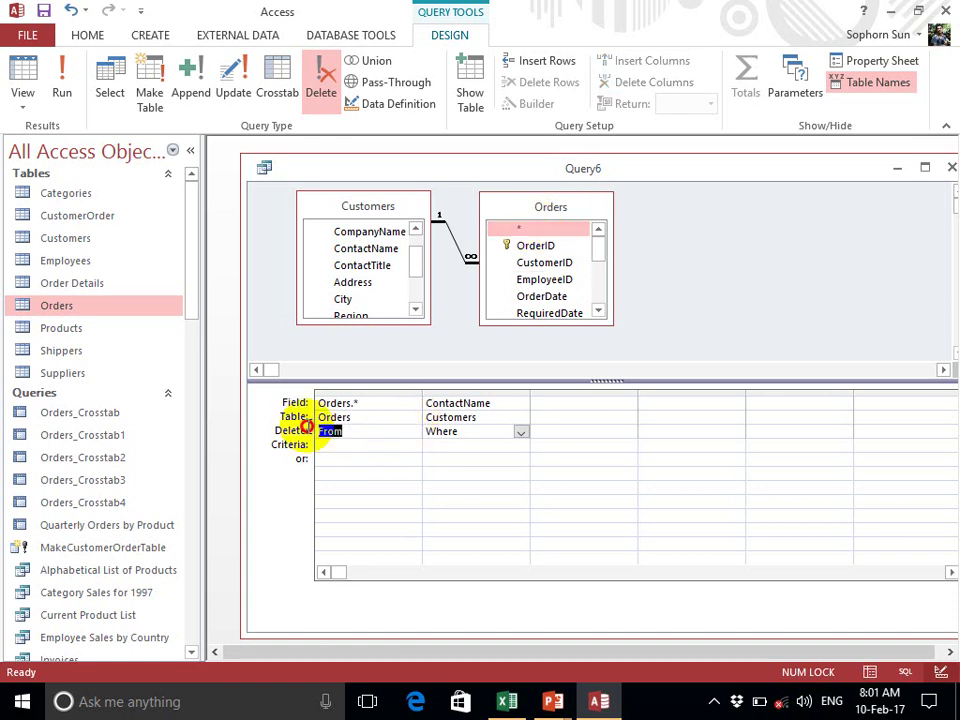
Enter the customer's full contact name as the criterion for the ContactName column
{"action": "left_click", "coordinate": [440, 445]}
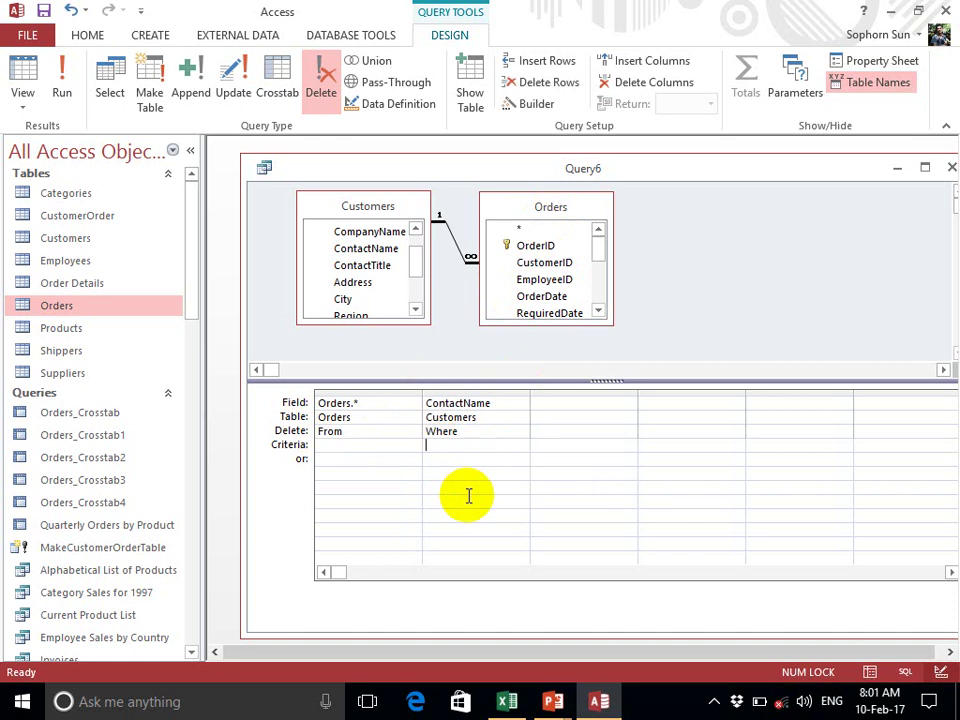
{"action": "type", "text": "Maria Anders"}
{"action": "left_click", "coordinate": [460, 457]}
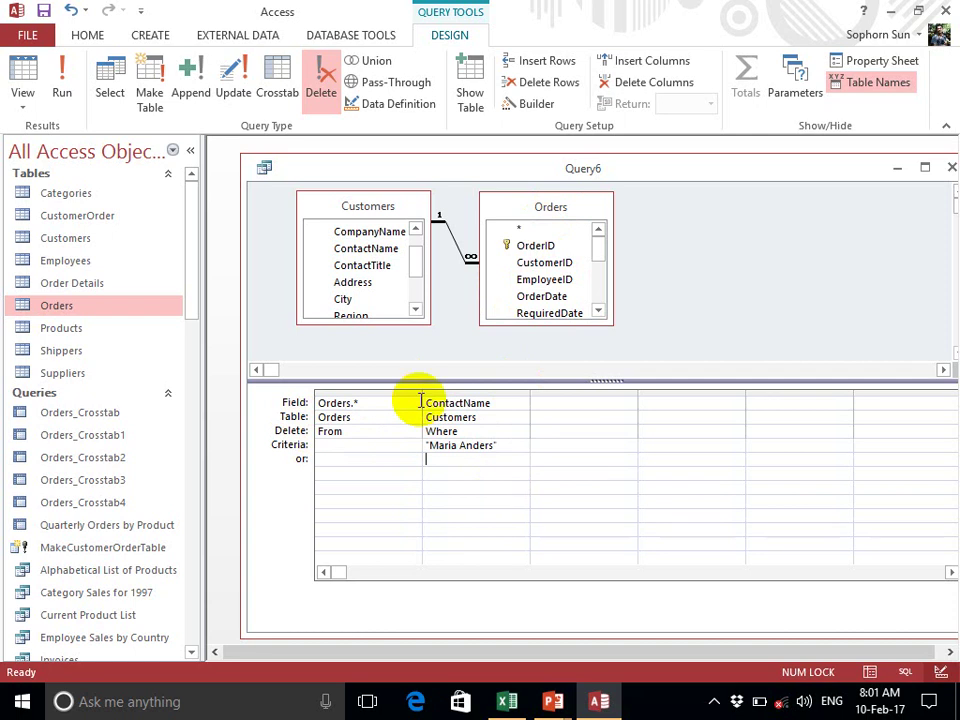
Preview the records matched by the delete query in Datasheet view and return to Design view
{"action": "left_click", "coordinate": [24, 80]}
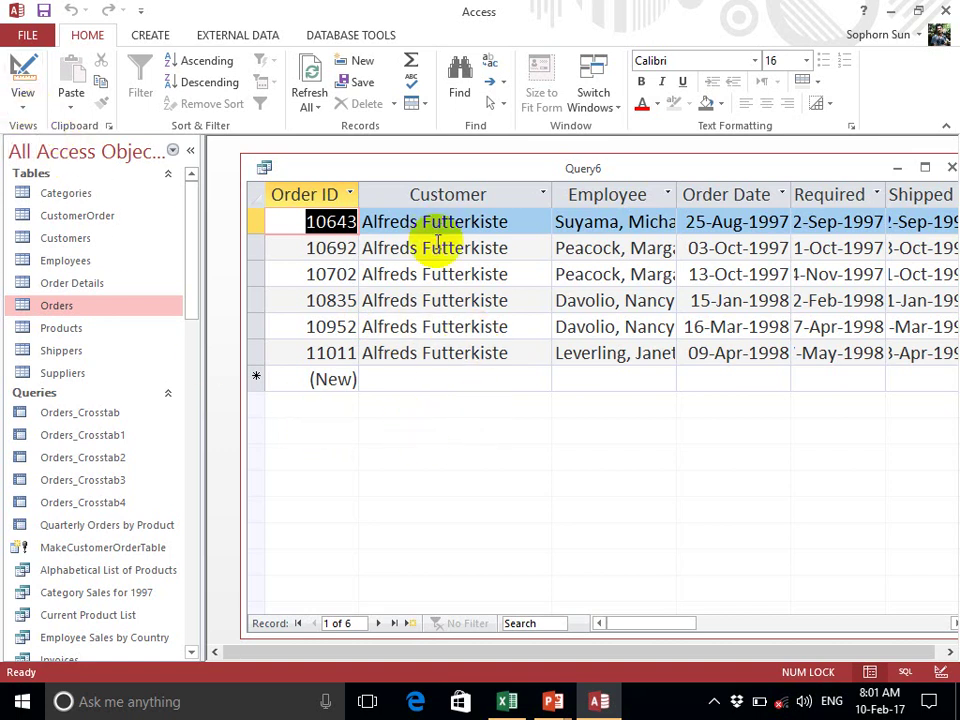
{"action": "left_click", "coordinate": [29, 108]}
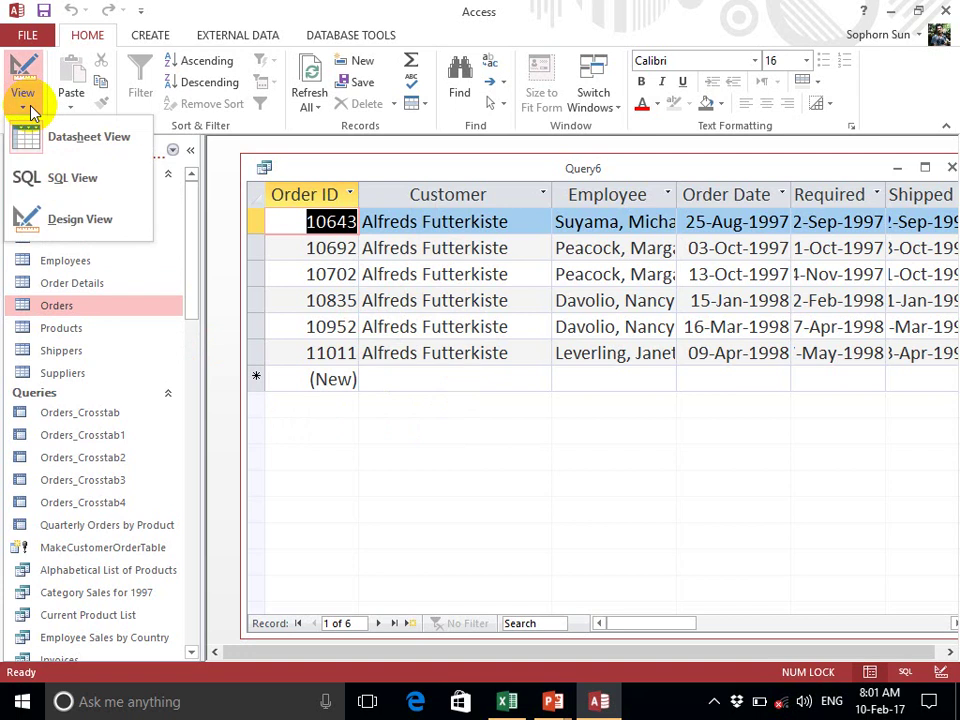
{"action": "left_click", "coordinate": [66, 222]}
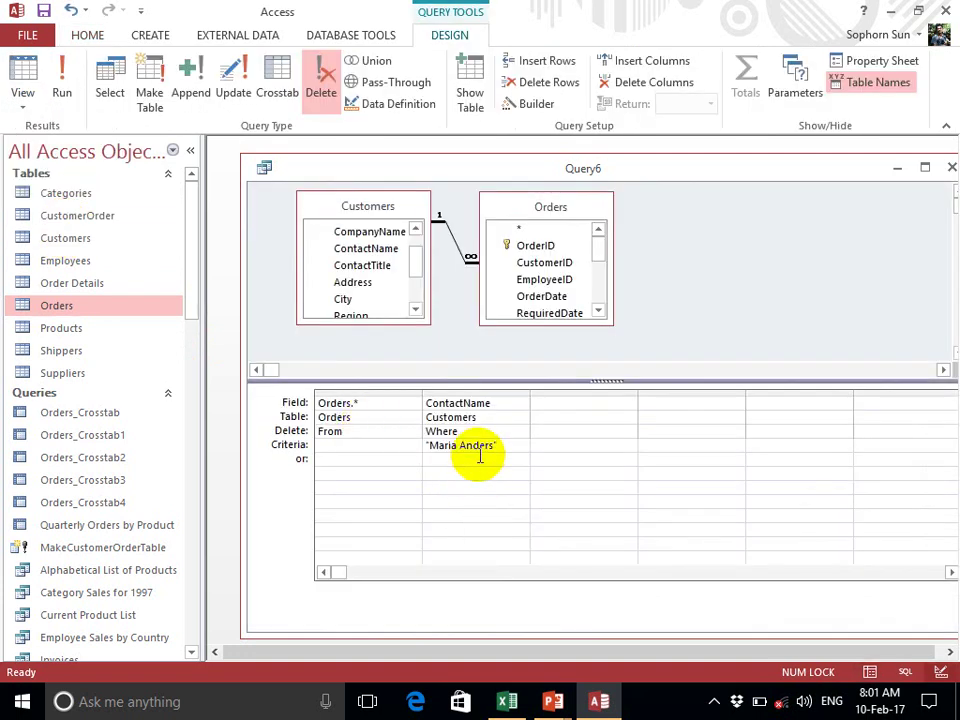
{"action": "left_click", "coordinate": [478, 446]}
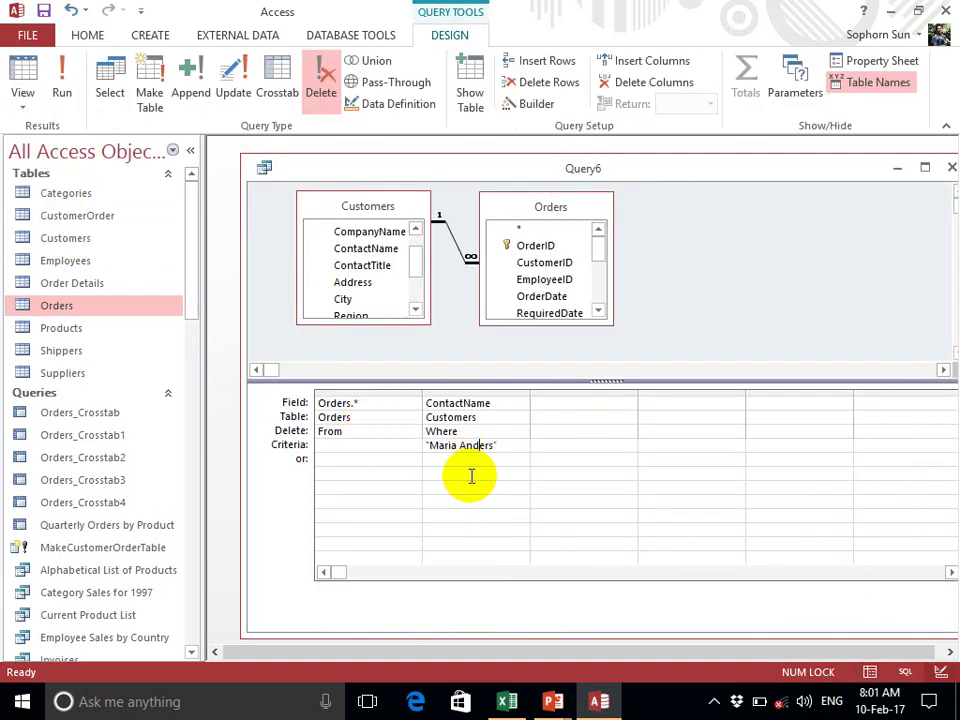
Run the delete query but decline the deletion of the matching Orders records
{"action": "left_click", "coordinate": [63, 88]}
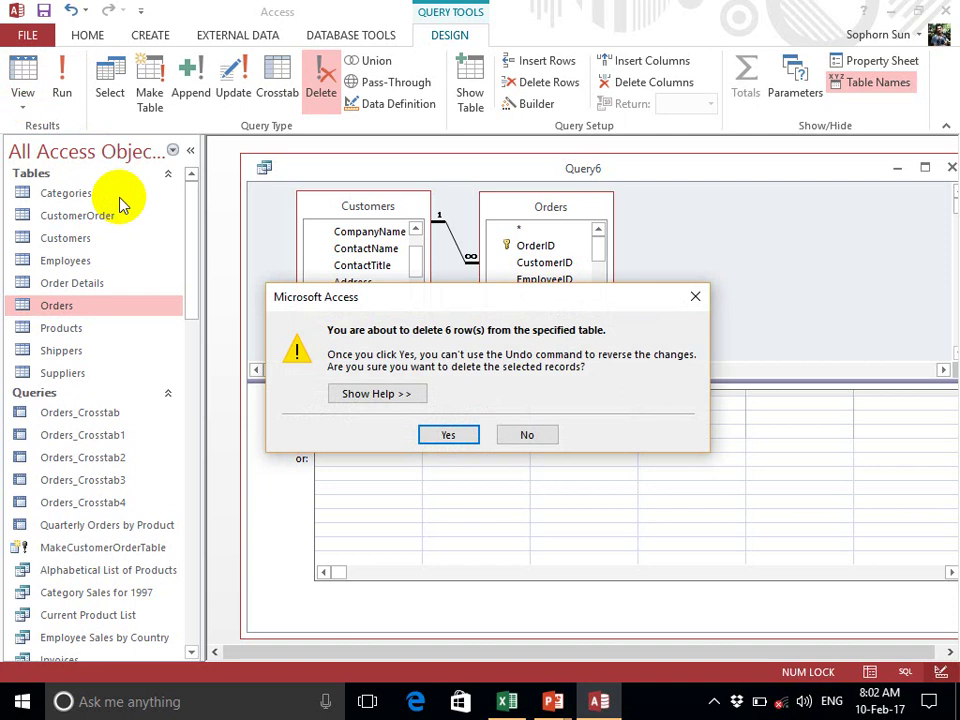
{"action": "left_click", "coordinate": [527, 437]}
{"action": "left_click_drag", "start_coordinate": [611, 180], "coordinate": [591, 176]}
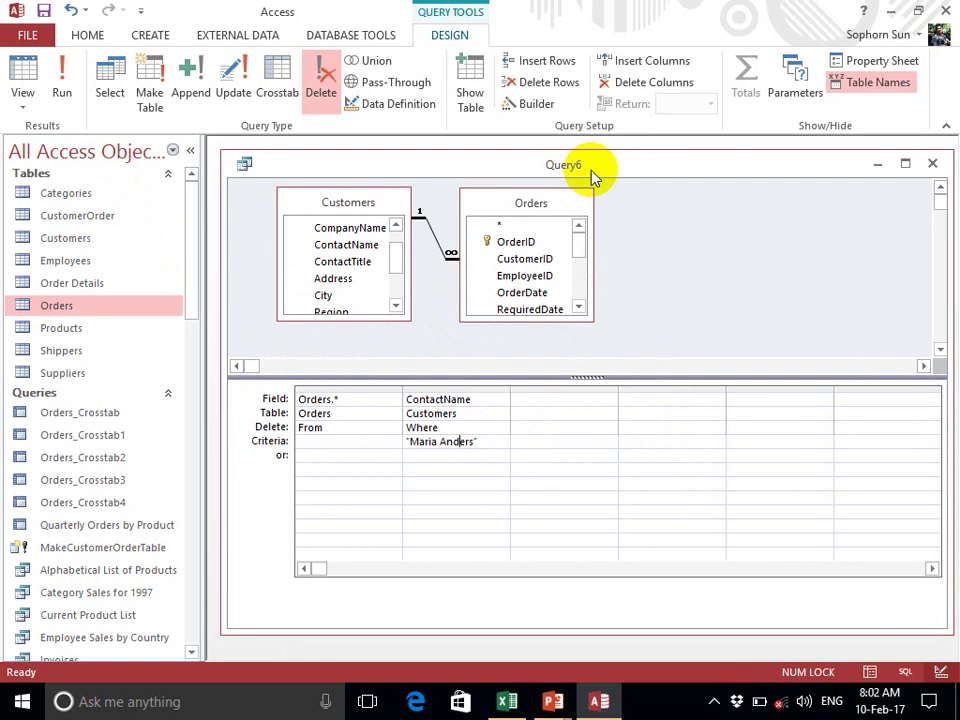
Save the delete query as DeleteOrders and close it
{"action": "left_click", "coordinate": [43, 11]}
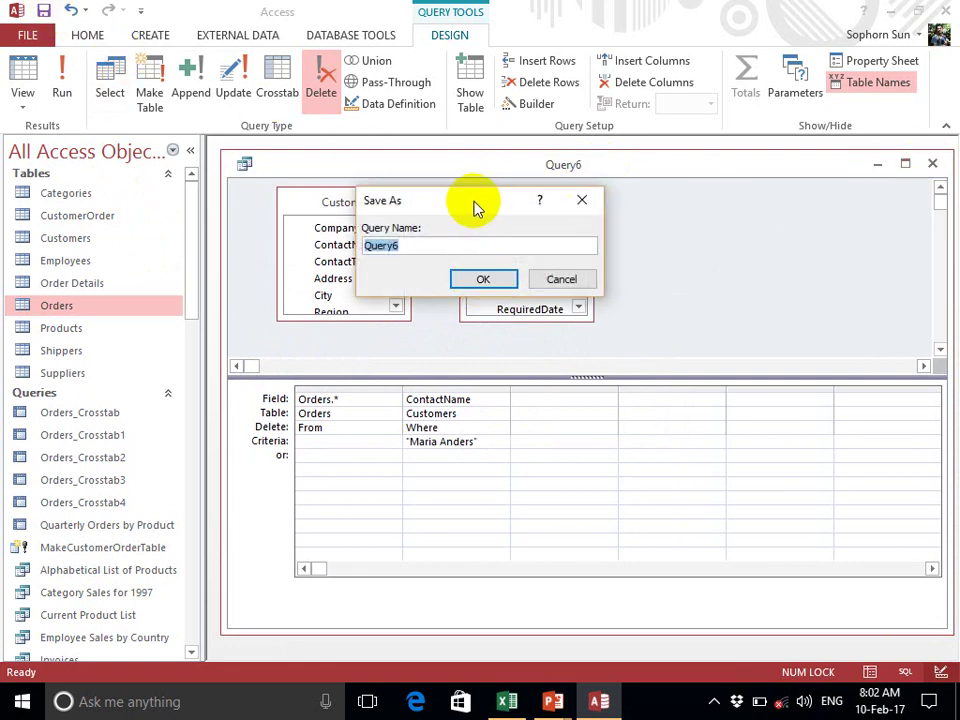
{"action": "type", "text": "Delete"}
{"action": "left_click_drag", "start_coordinate": [477, 207], "coordinate": [604, 323]}
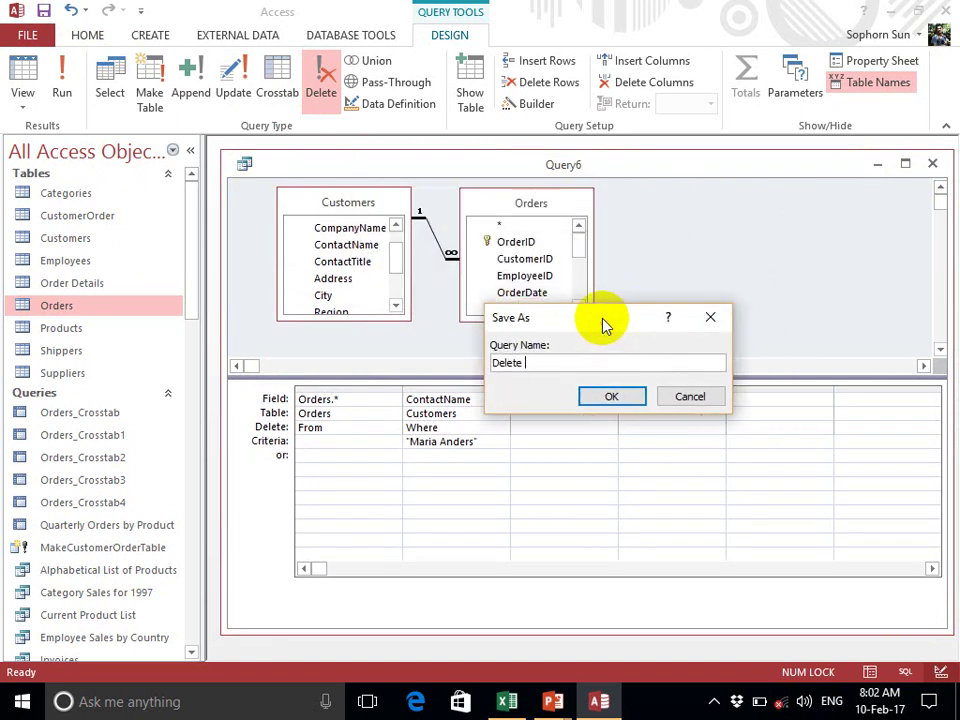
{"action": "type", "text": "Or"}
{"action": "key", "text": "BackSpace"}
{"action": "key", "text": "BackSpace"}
{"action": "key", "text": "BackSpace"}
{"action": "type", "text": "Orders"}
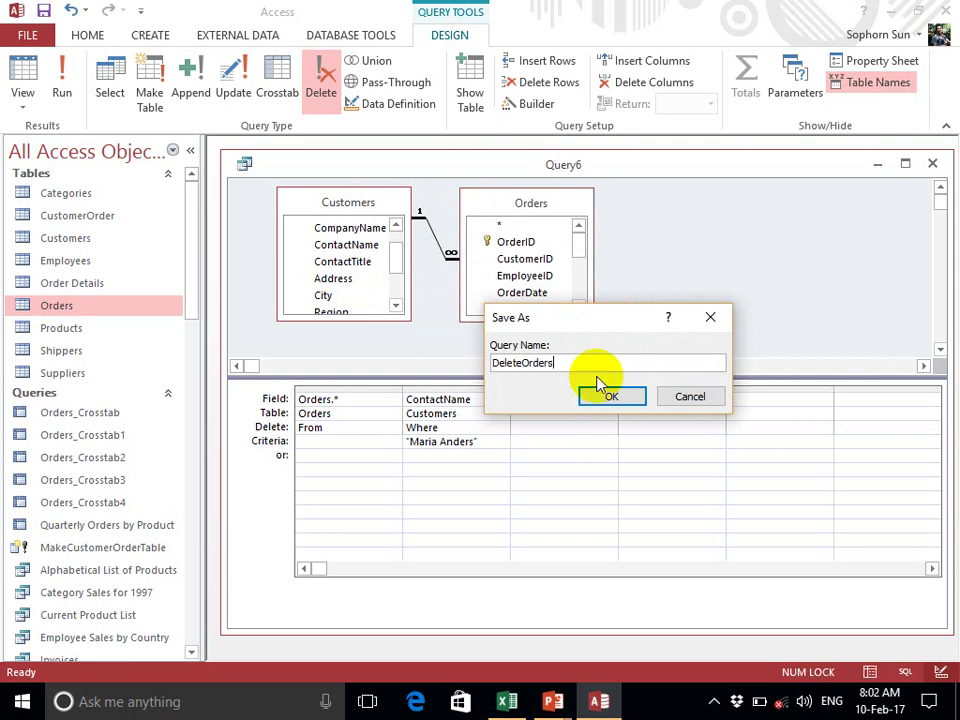
{"action": "left_click", "coordinate": [608, 398]}
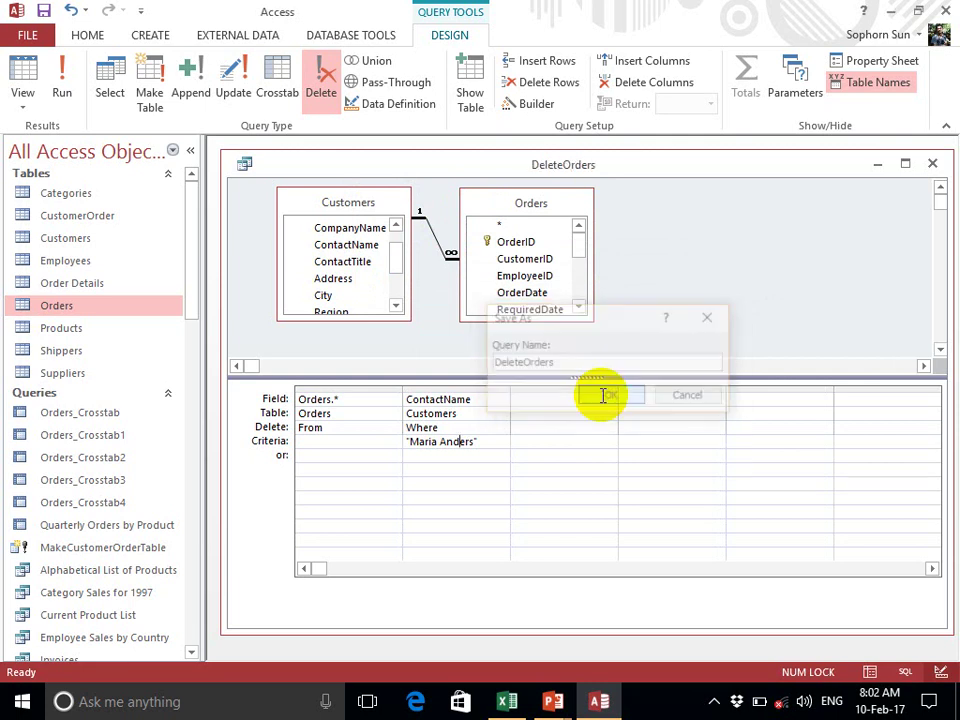
{"action": "left_click", "coordinate": [933, 165]}
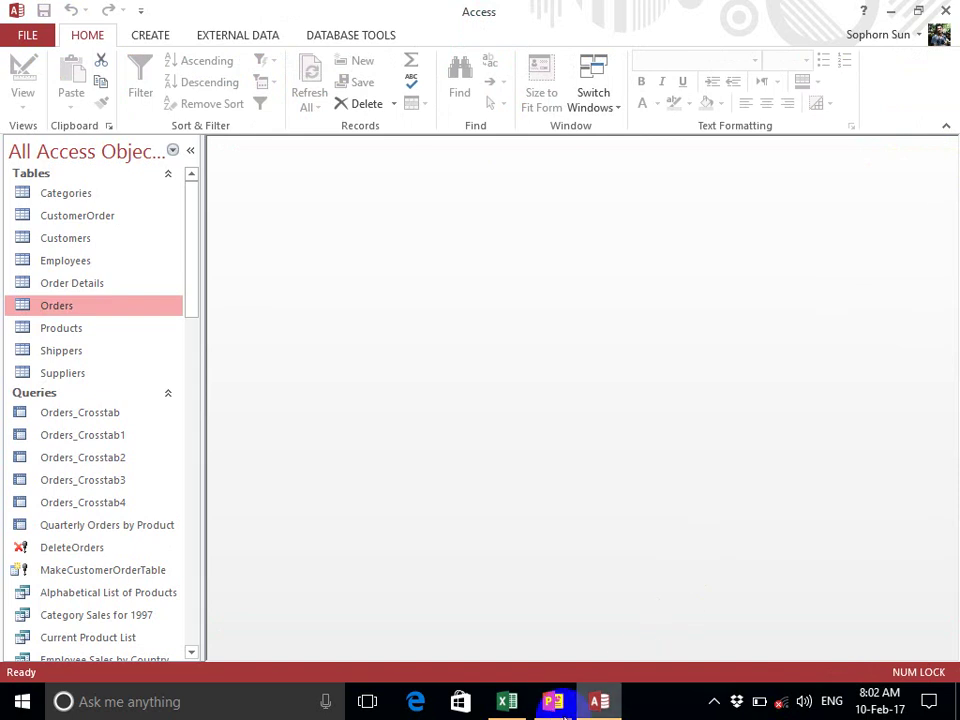
Switch to the Lesson 5 PowerPoint presentation and review the Append Query slide in full-screen view
{"action": "left_click", "coordinate": [556, 704]}
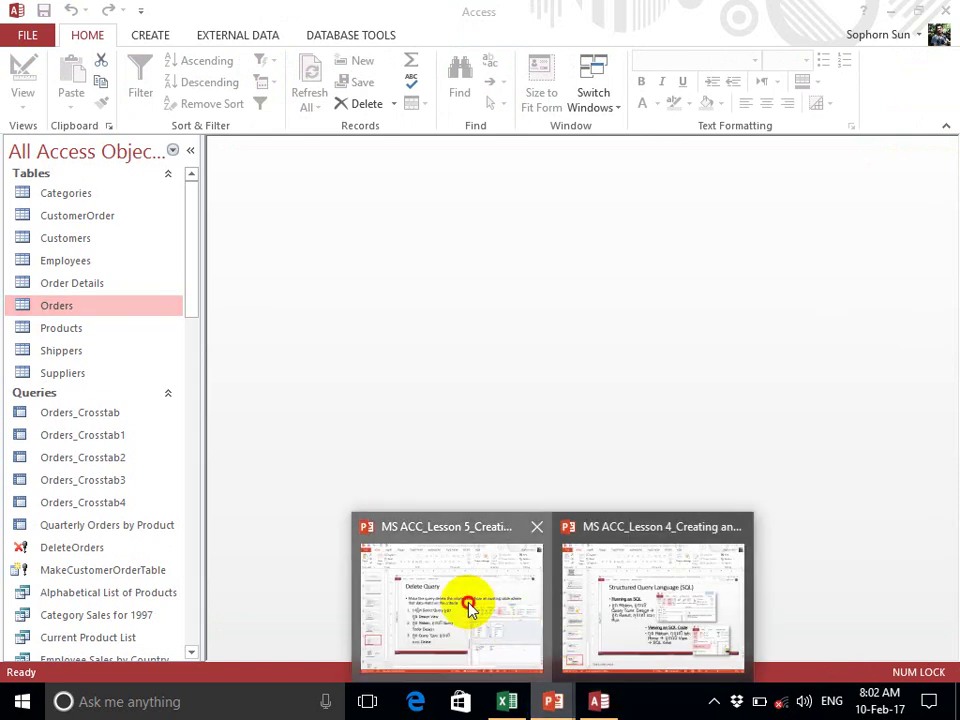
{"action": "left_click", "coordinate": [471, 611]}
{"action": "left_click", "coordinate": [80, 437]}
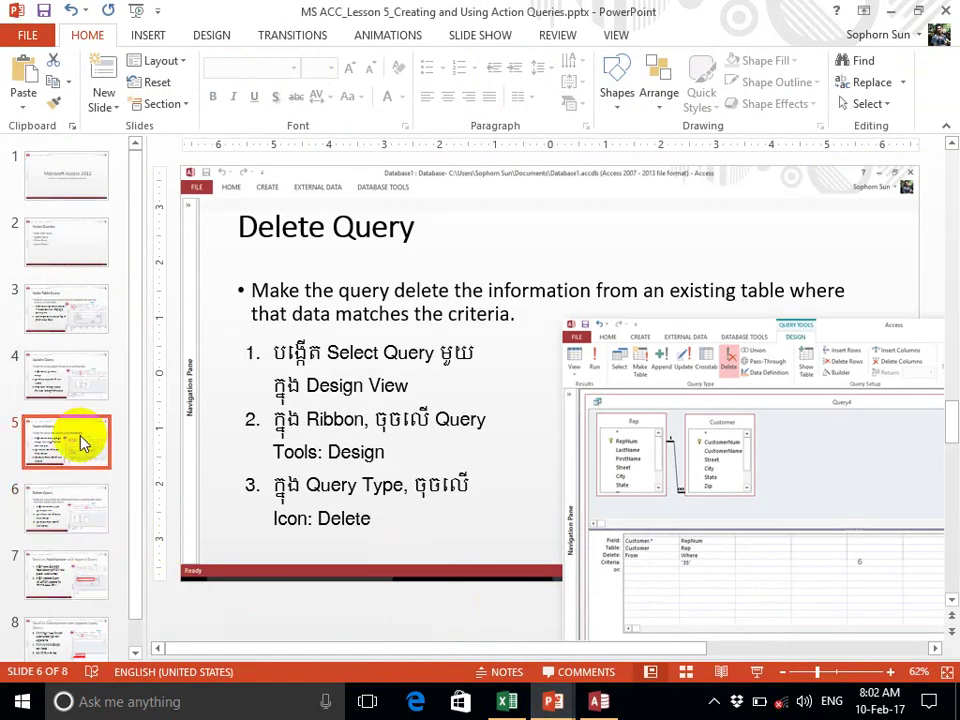
{"action": "left_click", "coordinate": [755, 672]}
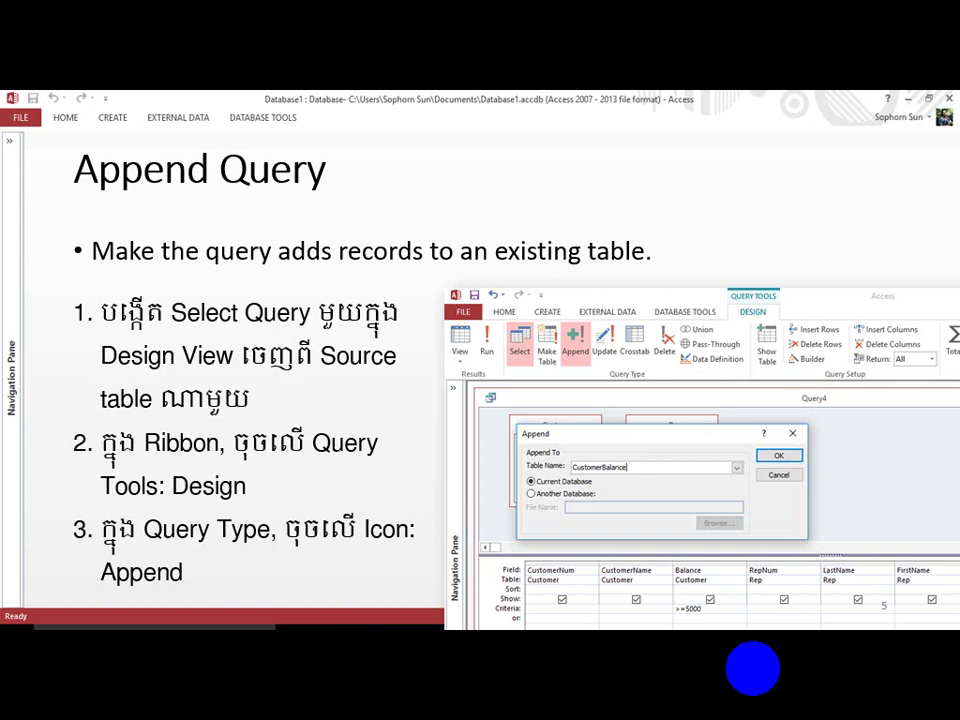
{"action": "key", "text": "Escape"}
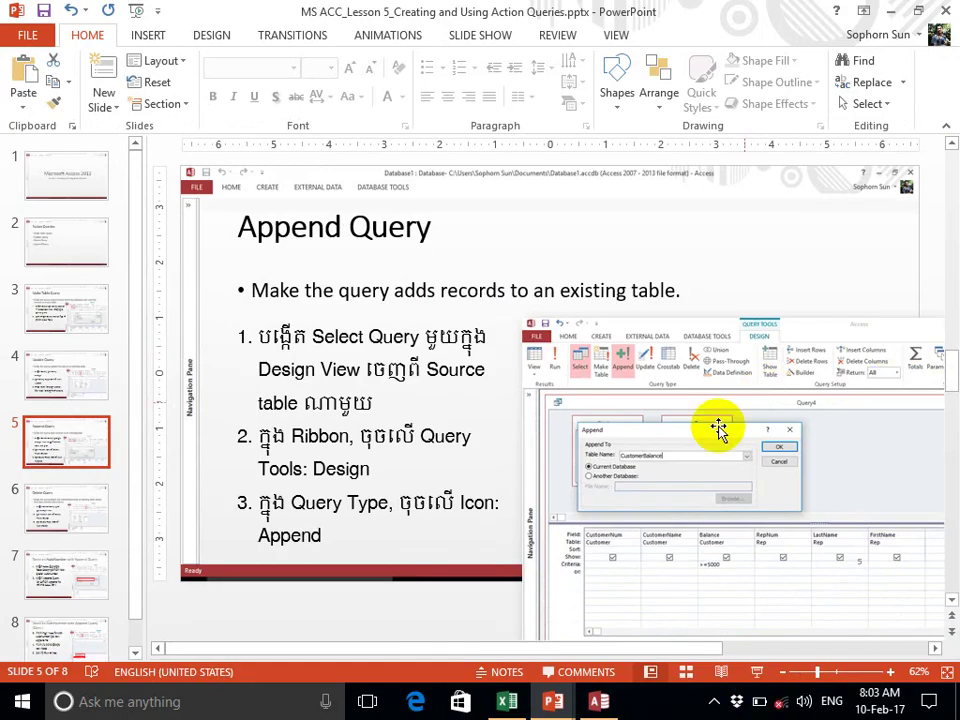
Switch to Access and examine the CustomerOrder table's records, widening the CustomerID, ContactName and OrderDate columns to read them
{"action": "left_click", "coordinate": [599, 701]}
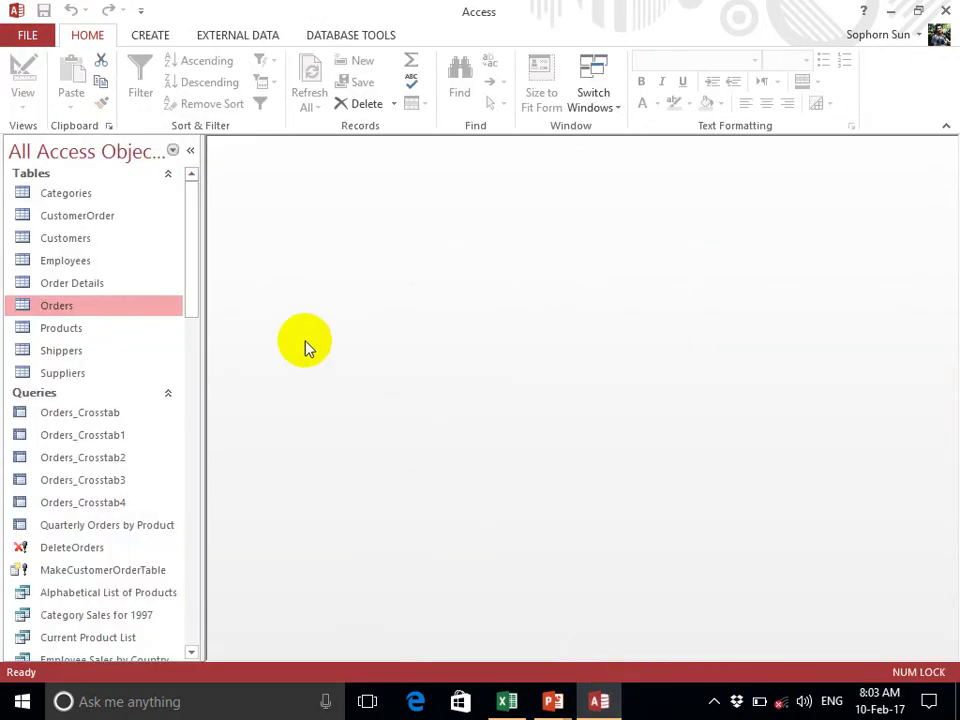
{"action": "left_click", "coordinate": [107, 217]}
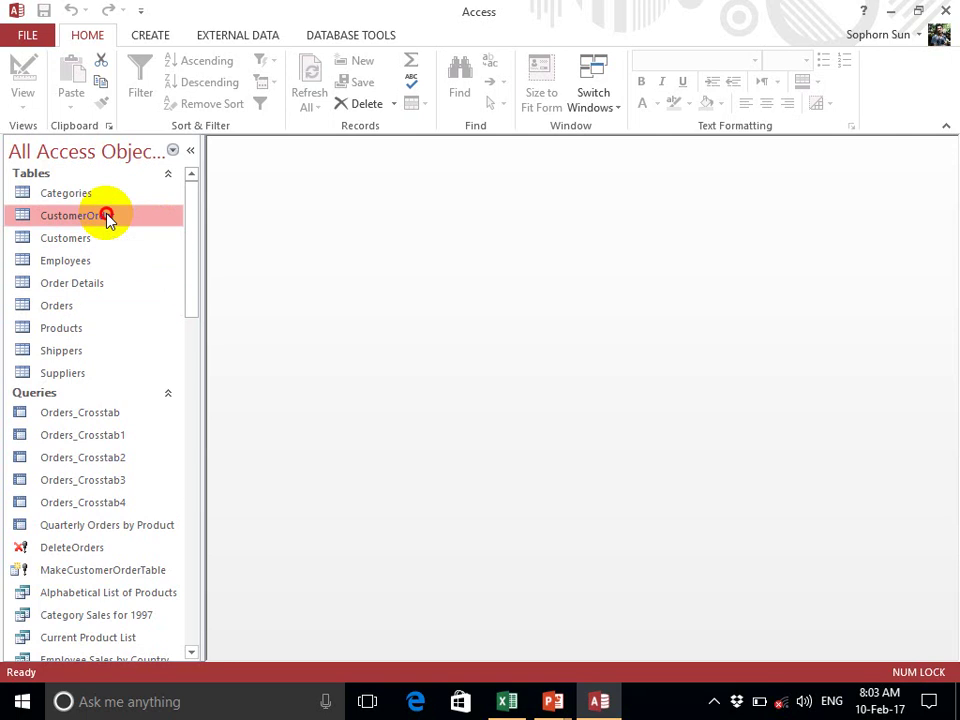
{"action": "double_click", "coordinate": [107, 217]}
{"action": "left_click_drag", "start_coordinate": [539, 189], "coordinate": [576, 163]}
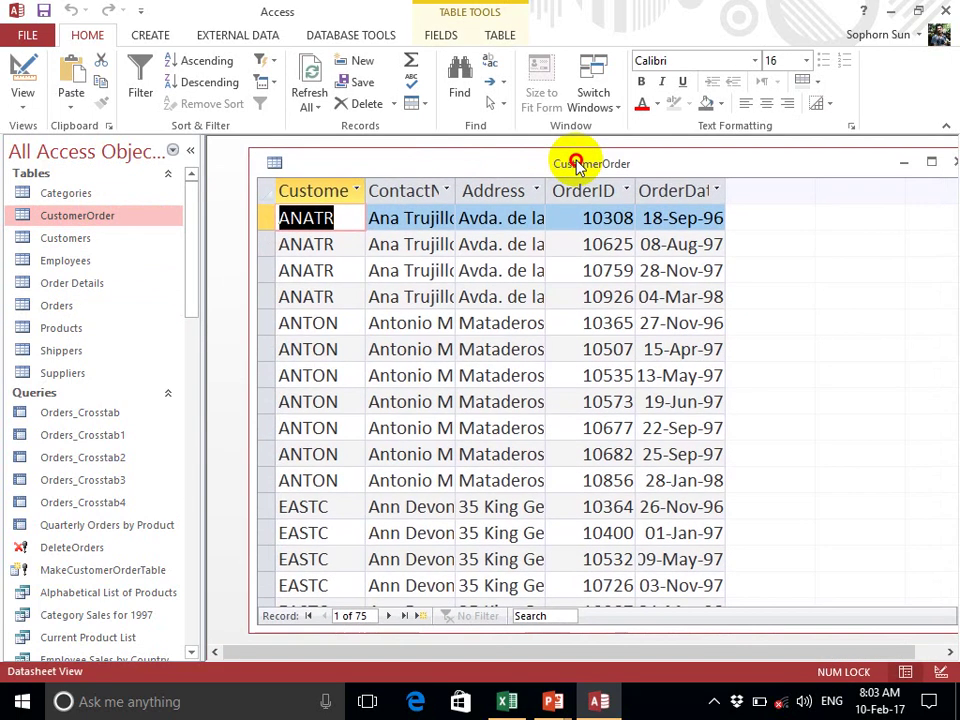
{"action": "double_click", "coordinate": [366, 190]}
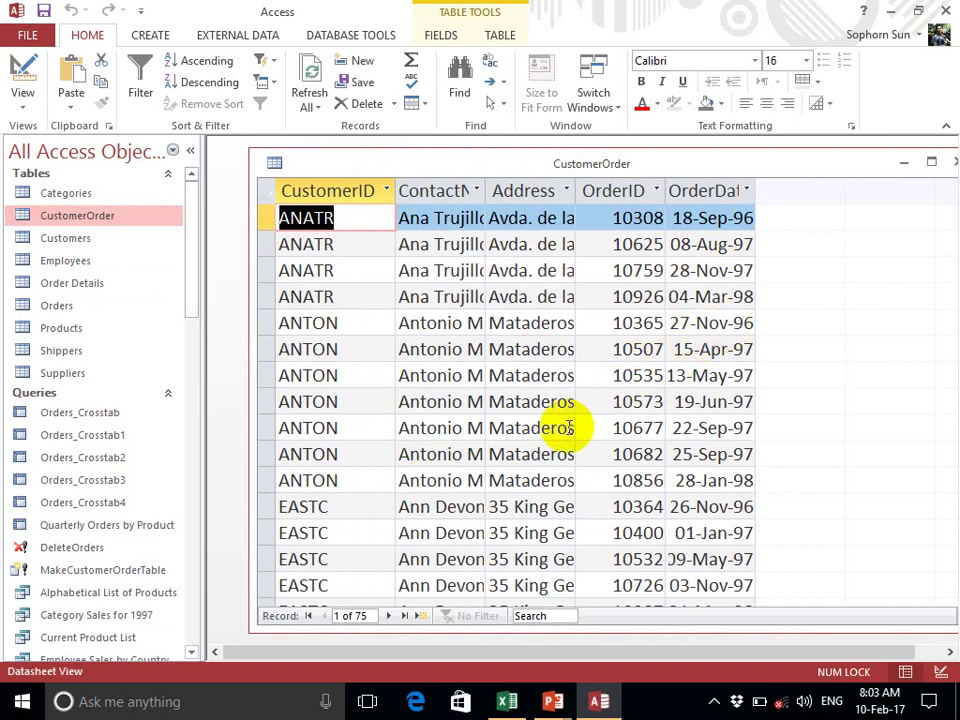
{"action": "left_click_drag", "start_coordinate": [486, 192], "coordinate": [536, 193]}
{"action": "scroll", "coordinate": [421, 456], "scroll_direction": "down", "scroll_amount": 6}
{"action": "scroll", "coordinate": [431, 462], "scroll_direction": "down", "scroll_amount": 15}
{"action": "scroll", "coordinate": [428, 462], "scroll_direction": "up", "scroll_amount": 15}
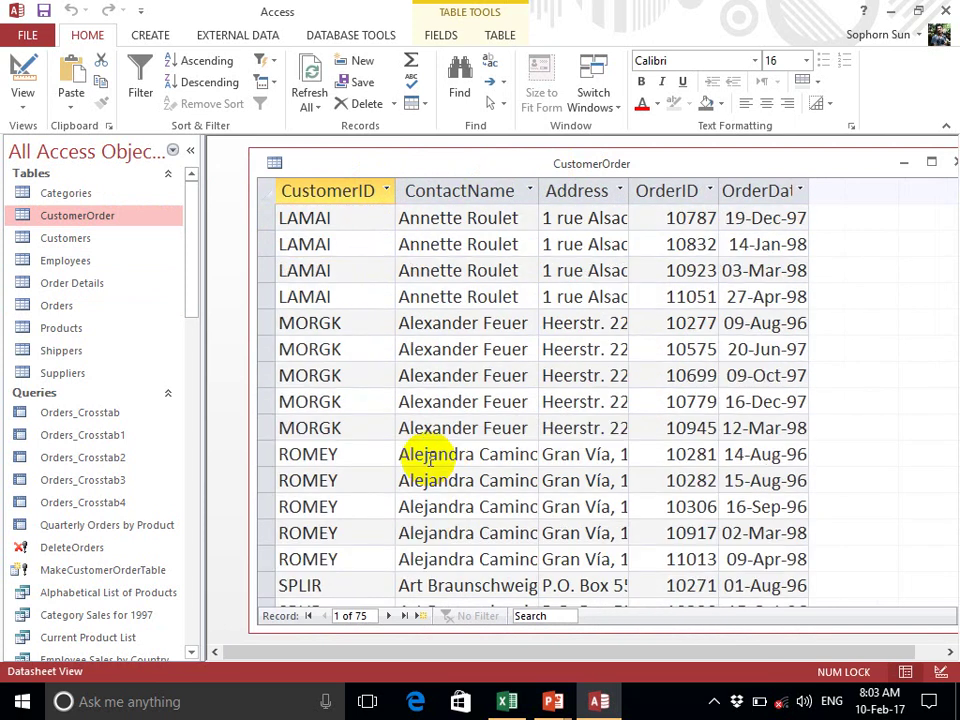
{"action": "double_click", "coordinate": [810, 190]}
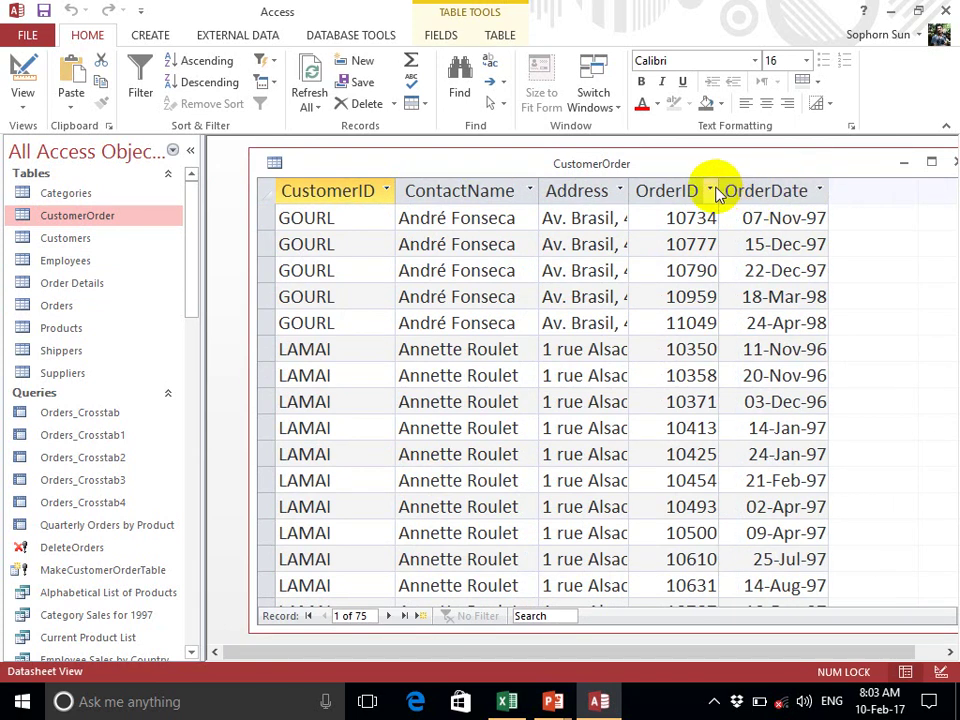
{"action": "left_click", "coordinate": [638, 164]}
{"action": "left_click_drag", "start_coordinate": [637, 167], "coordinate": [629, 164]}
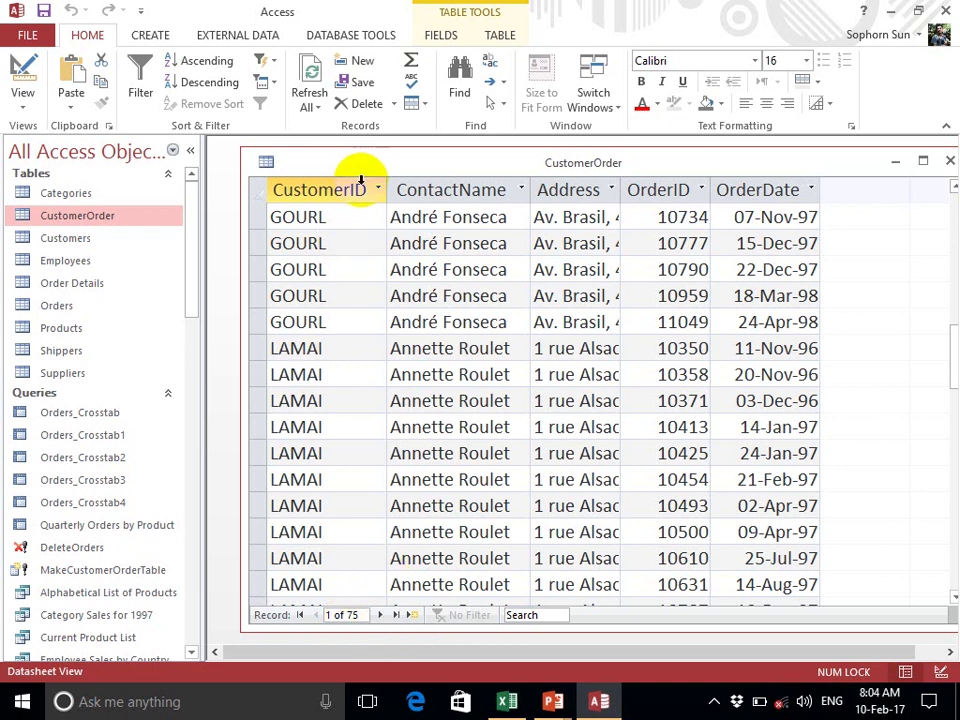
{"action": "left_click_drag", "start_coordinate": [365, 166], "coordinate": [366, 190]}
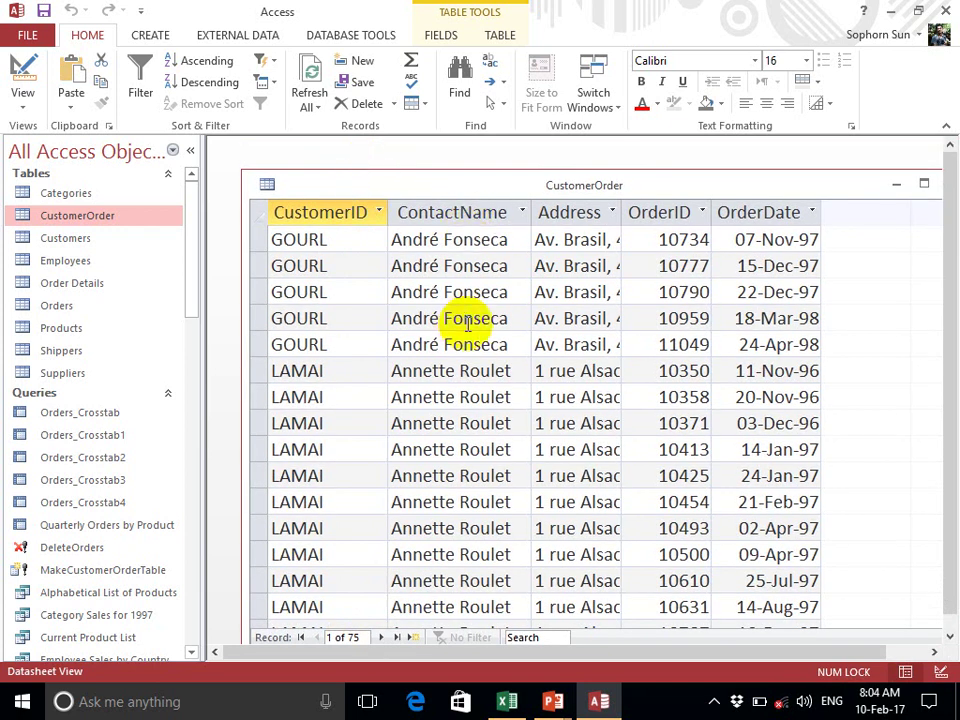
Close the CustomerOrder table
{"action": "left_click", "coordinate": [150, 38]}
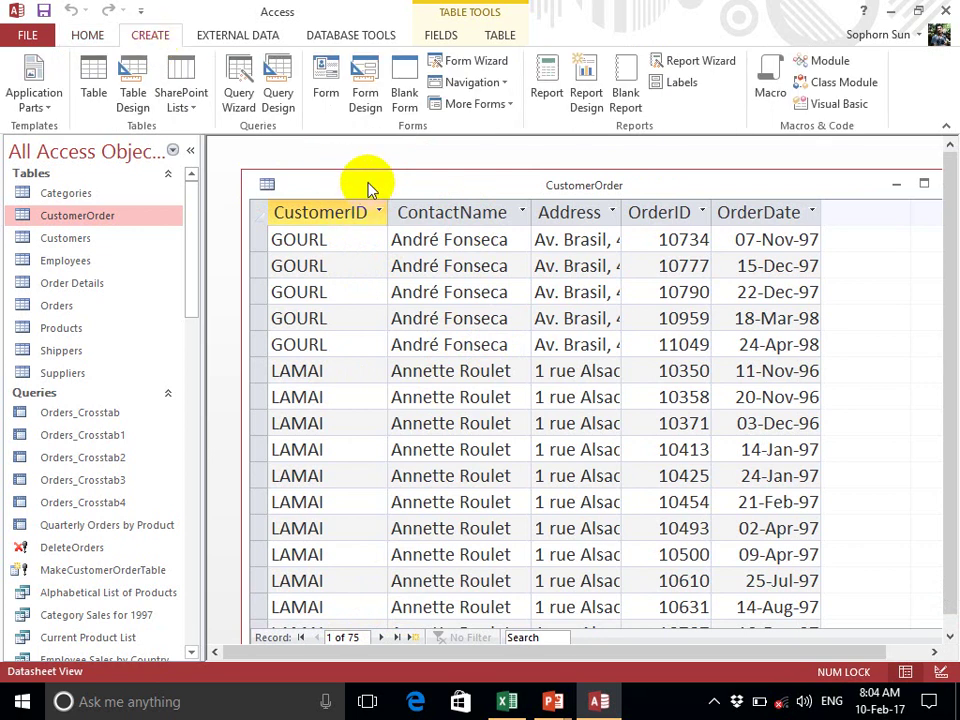
{"action": "left_click_drag", "start_coordinate": [436, 190], "coordinate": [390, 174]}
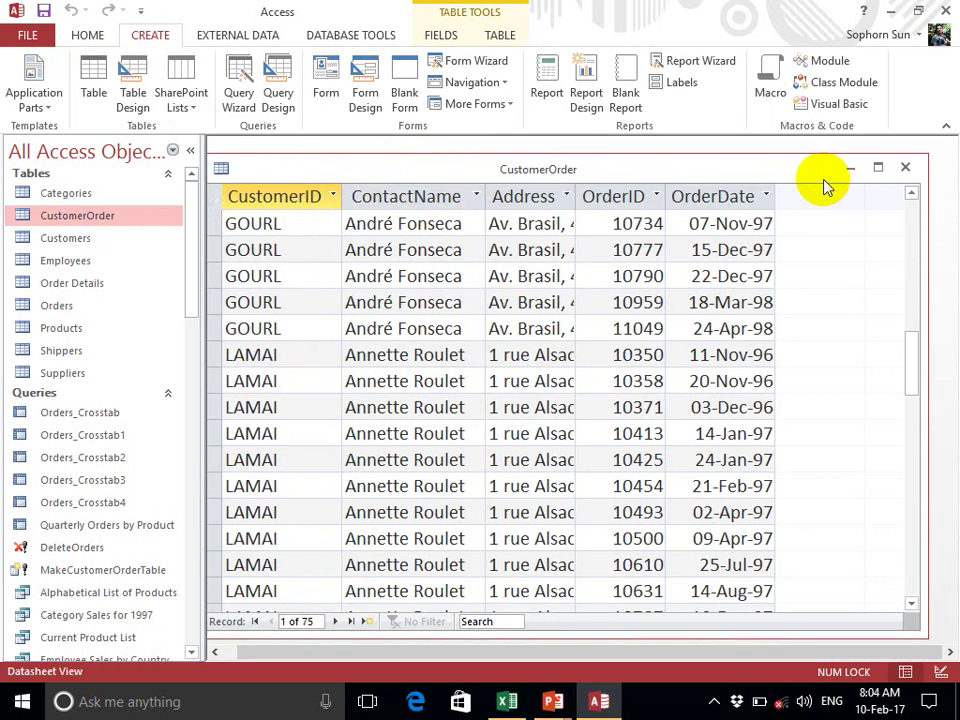
{"action": "left_click", "coordinate": [905, 167]}
{"action": "left_click", "coordinate": [489, 403]}
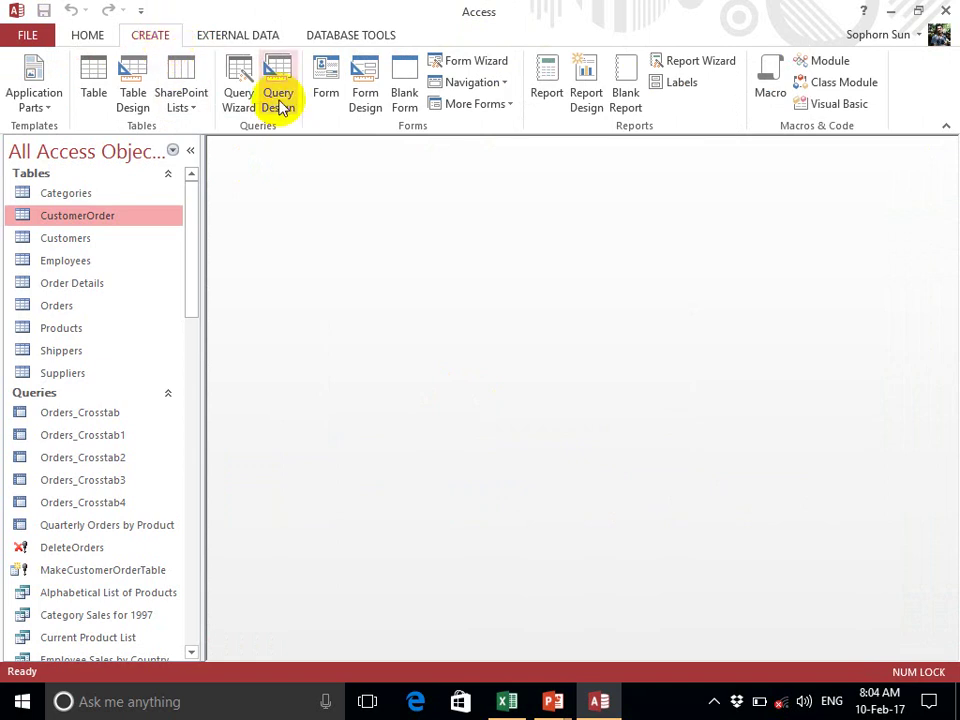
Create a new query in Design view with the Customers and Orders tables and enlarge its design grid
{"action": "left_click", "coordinate": [279, 100]}
{"action": "left_click_drag", "start_coordinate": [465, 394], "coordinate": [514, 167]}
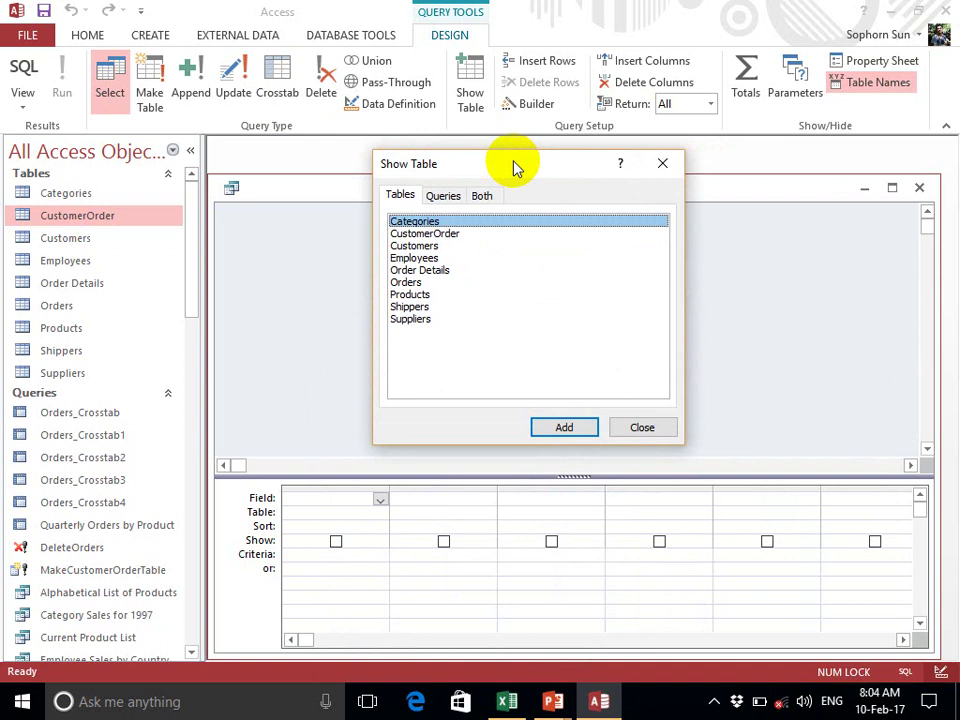
{"action": "left_click", "coordinate": [414, 246]}
{"action": "left_click", "coordinate": [555, 425]}
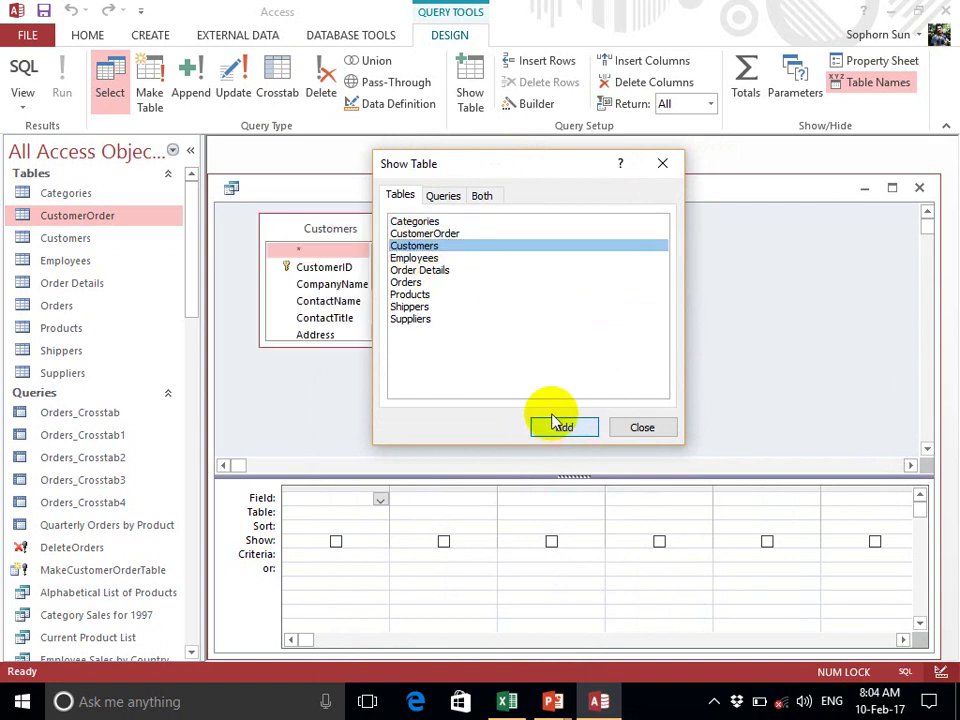
{"action": "left_click", "coordinate": [418, 284]}
{"action": "left_click", "coordinate": [559, 426]}
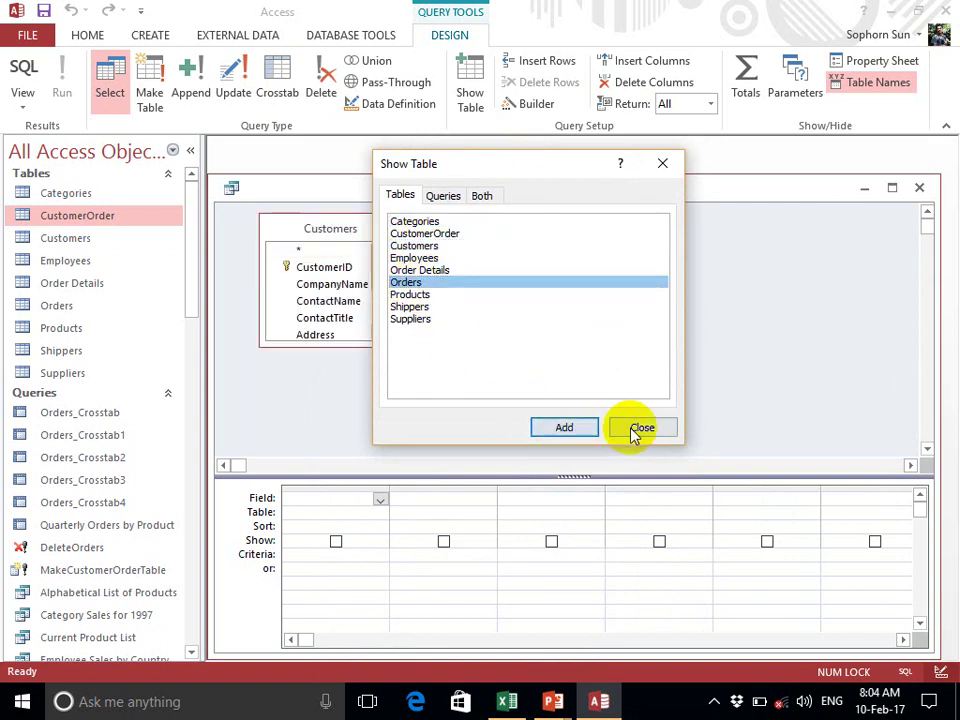
{"action": "left_click", "coordinate": [636, 431]}
{"action": "left_click_drag", "start_coordinate": [598, 475], "coordinate": [604, 390]}
{"action": "left_click_drag", "start_coordinate": [627, 192], "coordinate": [636, 169]}
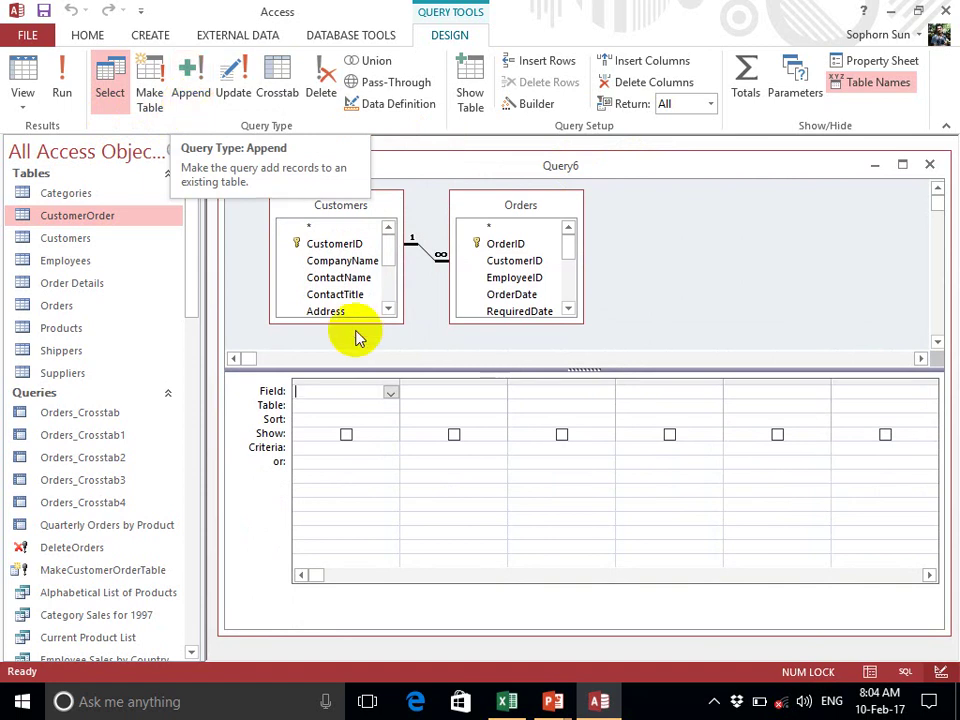
Change the query type to Append, targeting the CustomerOrder table in the current database
{"action": "left_click", "coordinate": [197, 100]}
{"action": "left_click_drag", "start_coordinate": [465, 184], "coordinate": [490, 186]}
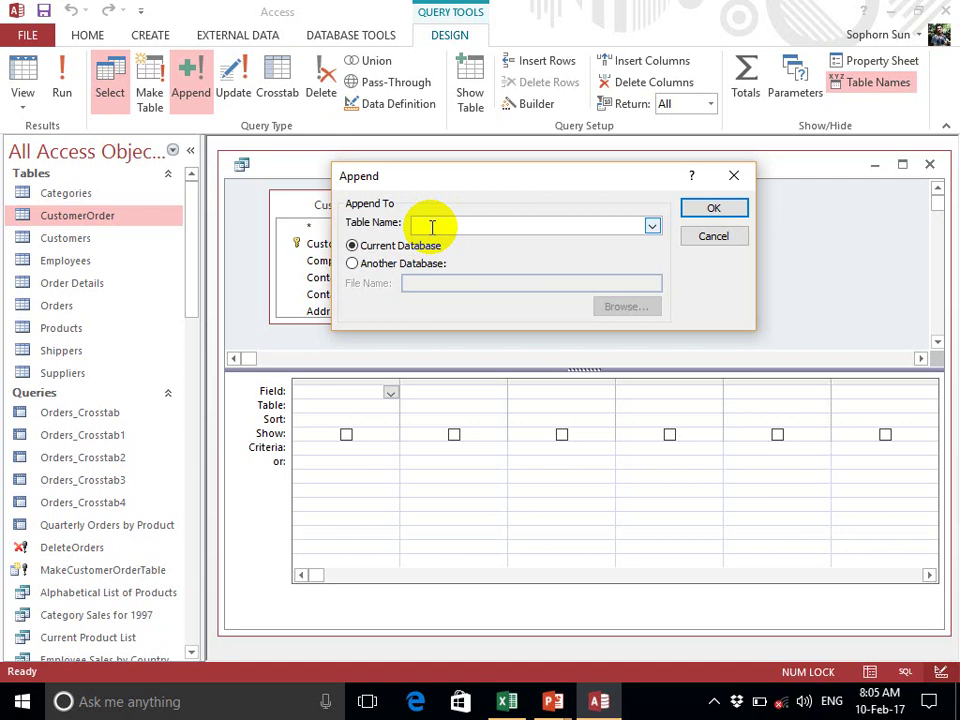
{"action": "left_click", "coordinate": [651, 226]}
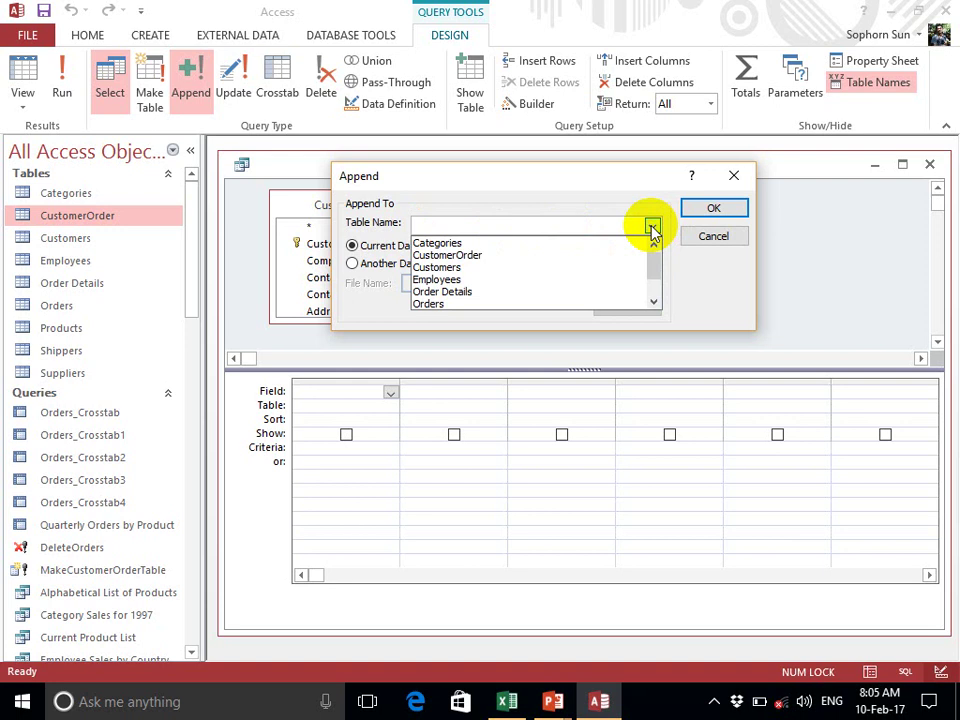
{"action": "left_click", "coordinate": [508, 257]}
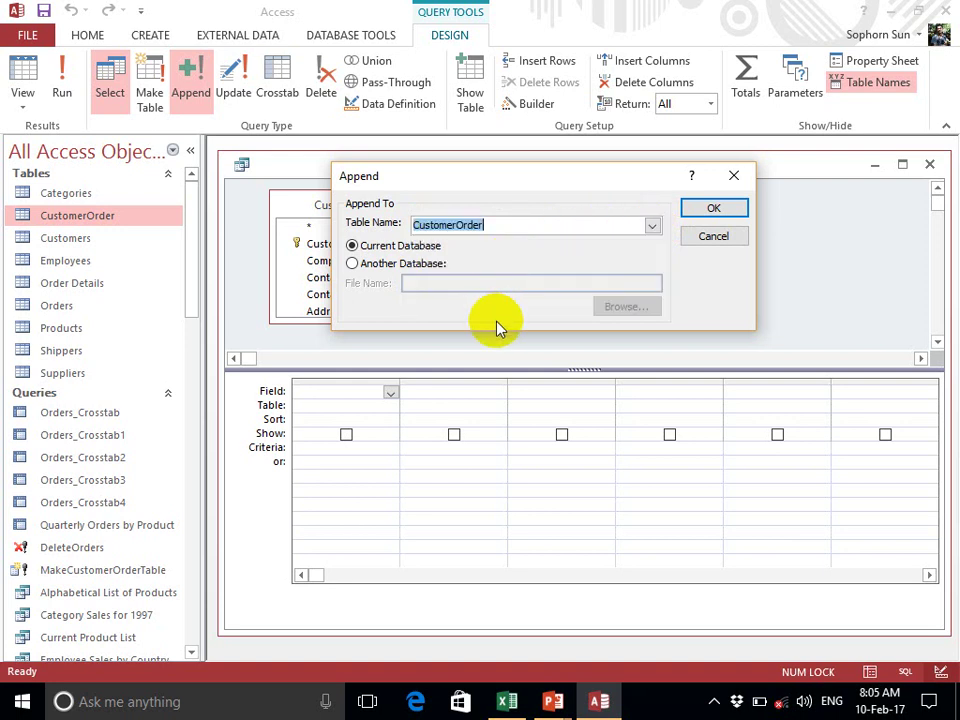
{"action": "left_click", "coordinate": [388, 253]}
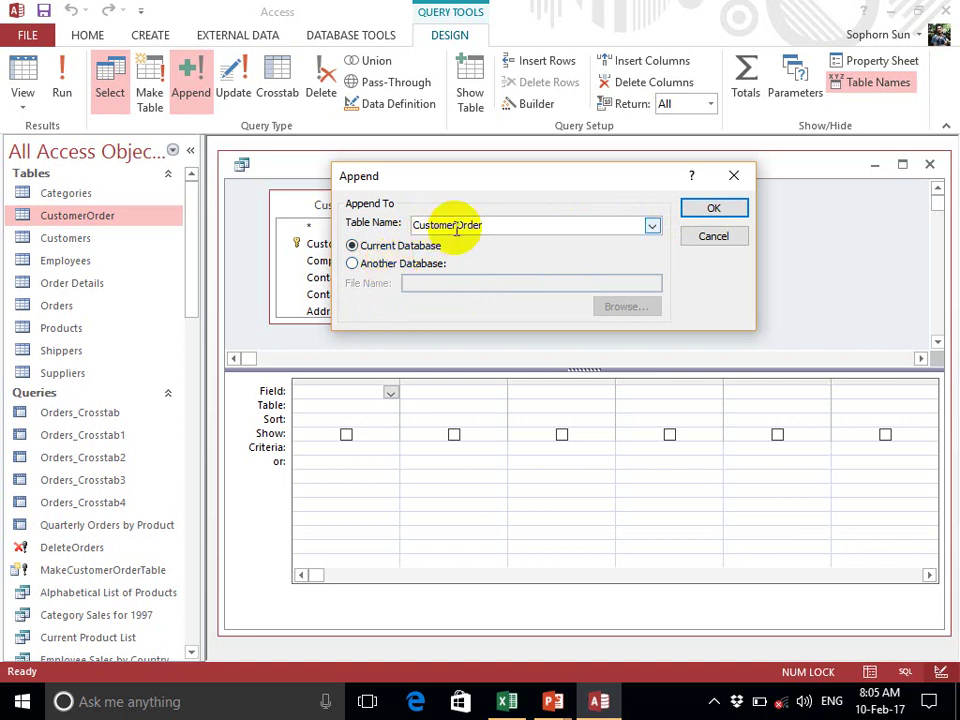
{"action": "left_click", "coordinate": [380, 272]}
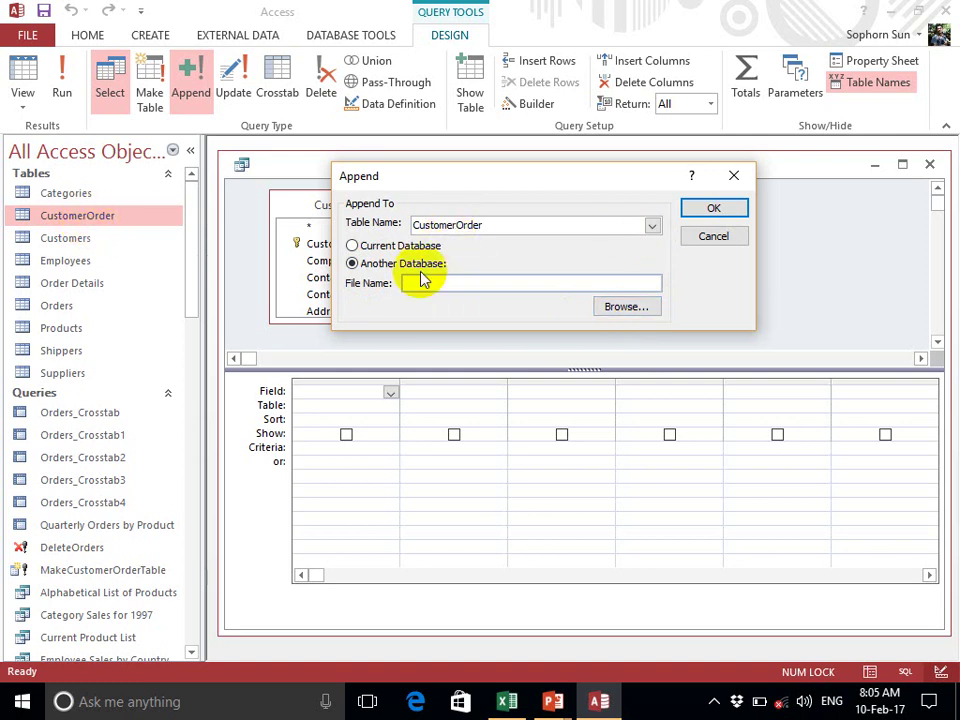
{"action": "left_click", "coordinate": [352, 245]}
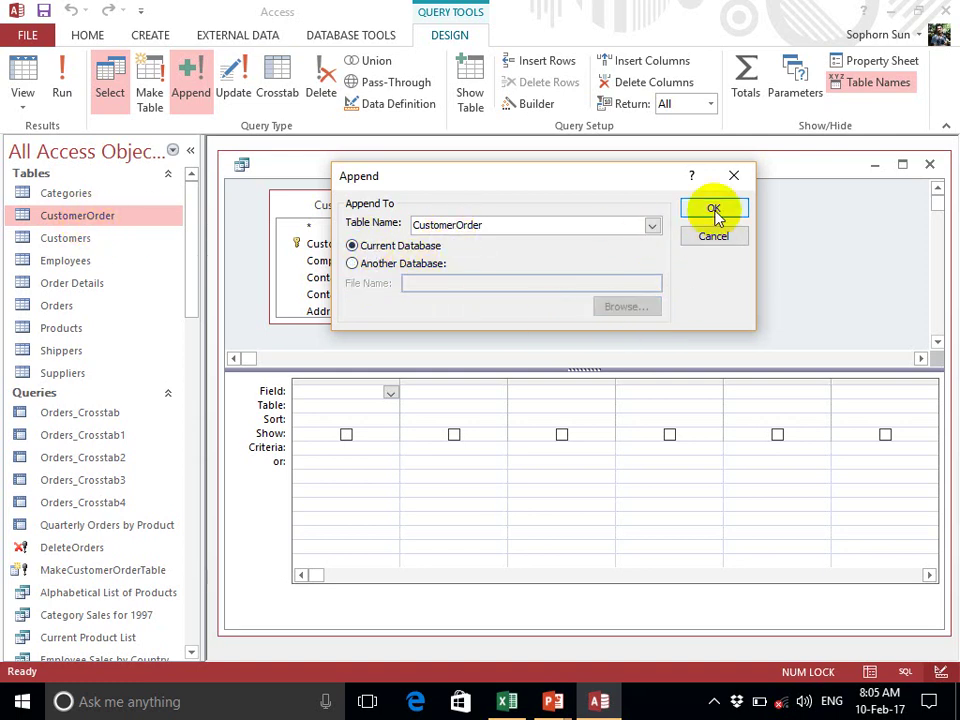
{"action": "left_click", "coordinate": [716, 210]}
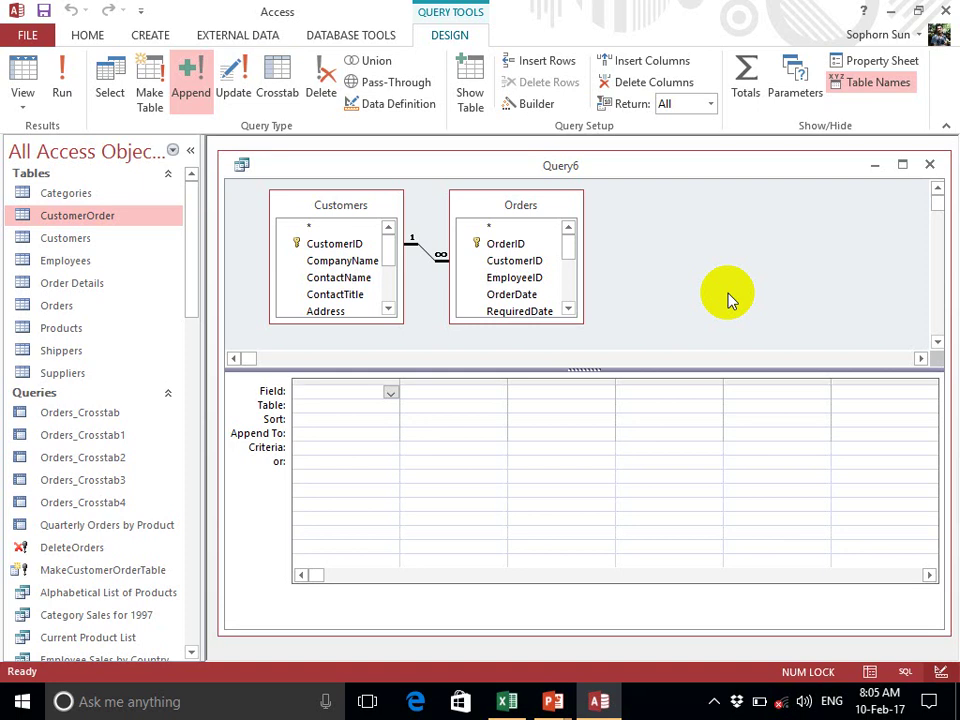
Open the CustomerOrder table alongside the query and widen its ContactName, CustomerID and OrderDate columns to fit
{"action": "left_click_drag", "start_coordinate": [514, 167], "coordinate": [430, 315]}
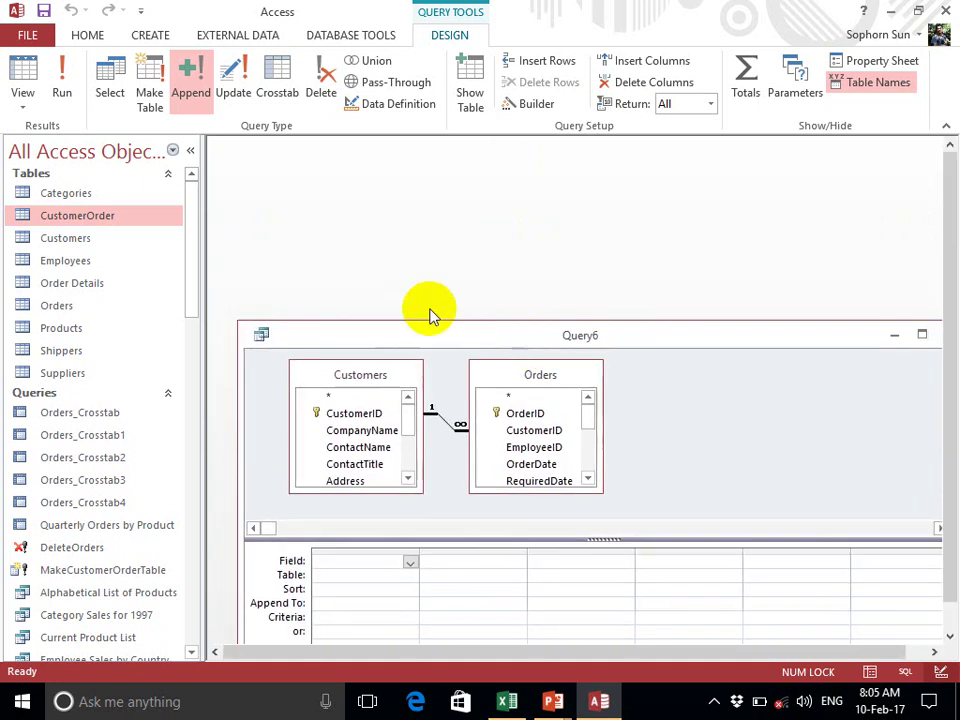
{"action": "double_click", "coordinate": [100, 215]}
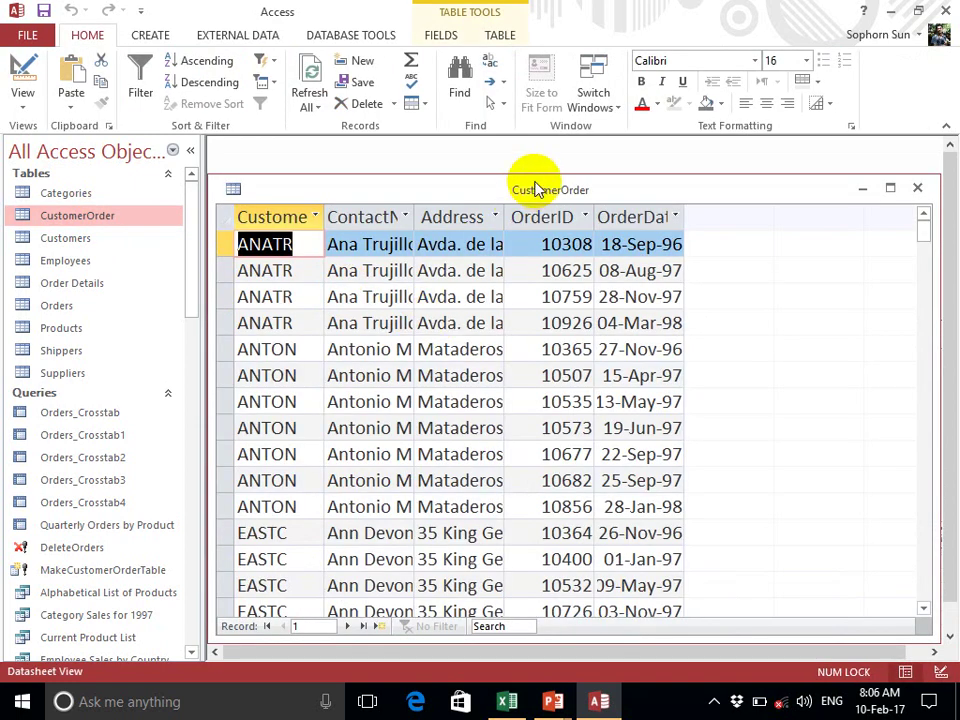
{"action": "mouse_move", "coordinate": [534, 190]}
{"action": "left_mouse_down"}
{"action": "mouse_move", "coordinate": [542, 306]}
{"action": "mouse_move", "coordinate": [546, 204]}
{"action": "left_mouse_up"}
{"action": "double_click", "coordinate": [422, 231]}
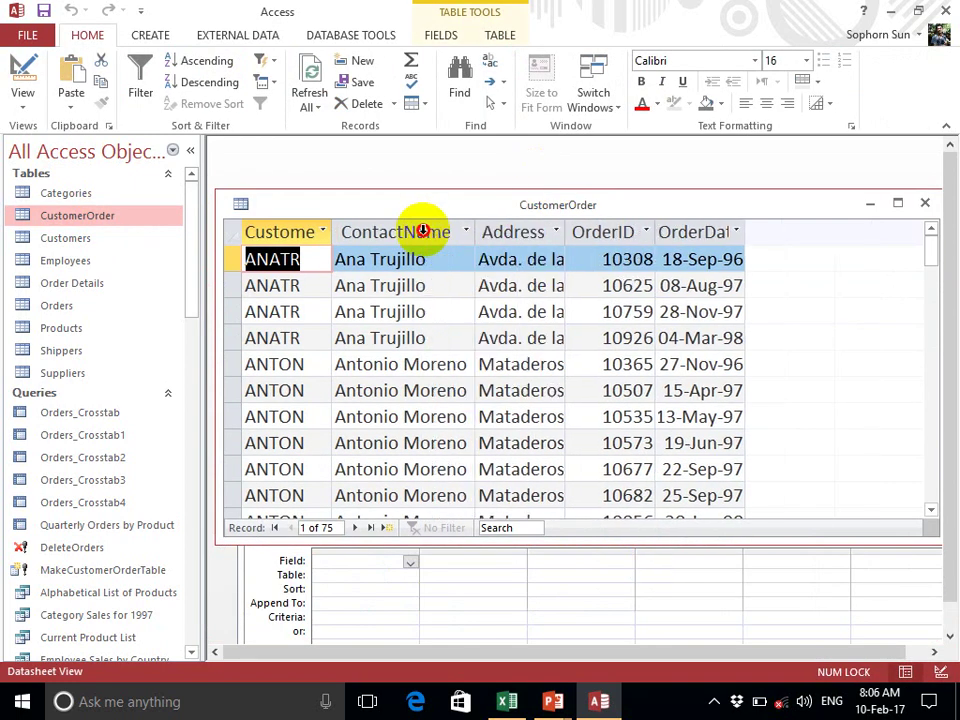
{"action": "double_click", "coordinate": [331, 231]}
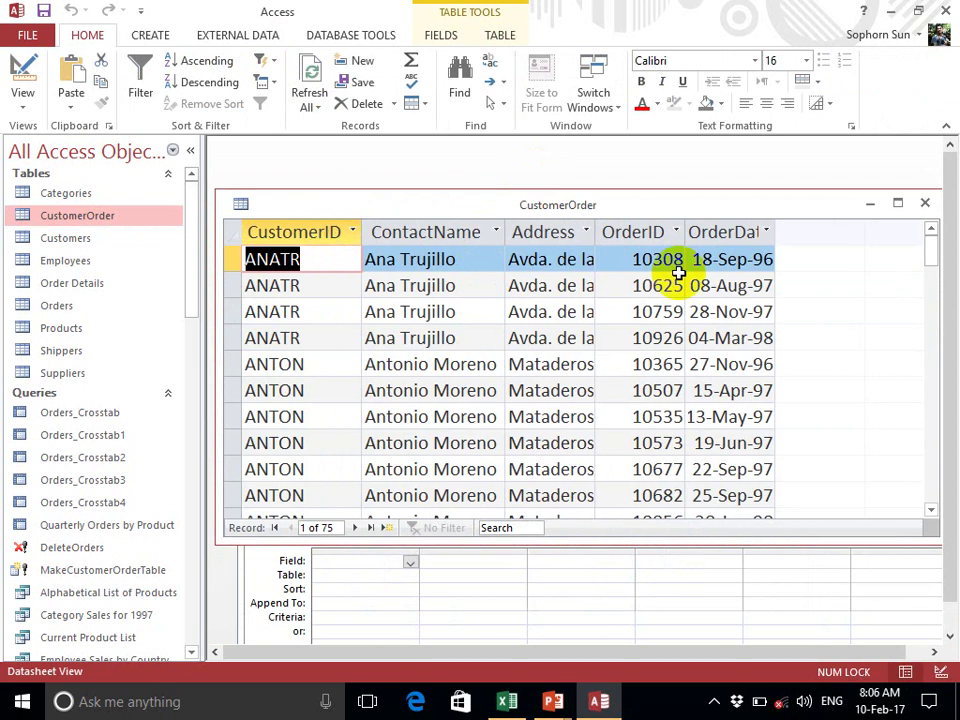
{"action": "double_click", "coordinate": [776, 231]}
Add CustomerID, ContactName and Address from Customers to the query grid, each appending to the field of the same name
{"action": "left_click", "coordinate": [615, 566]}
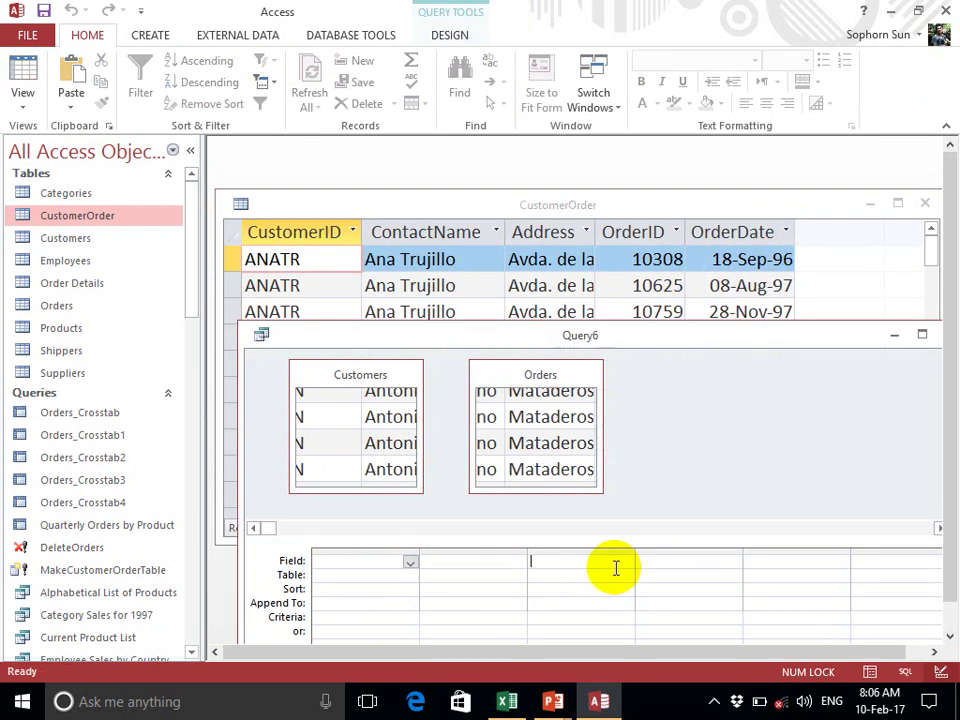
{"action": "left_click_drag", "start_coordinate": [622, 320], "coordinate": [618, 281]}
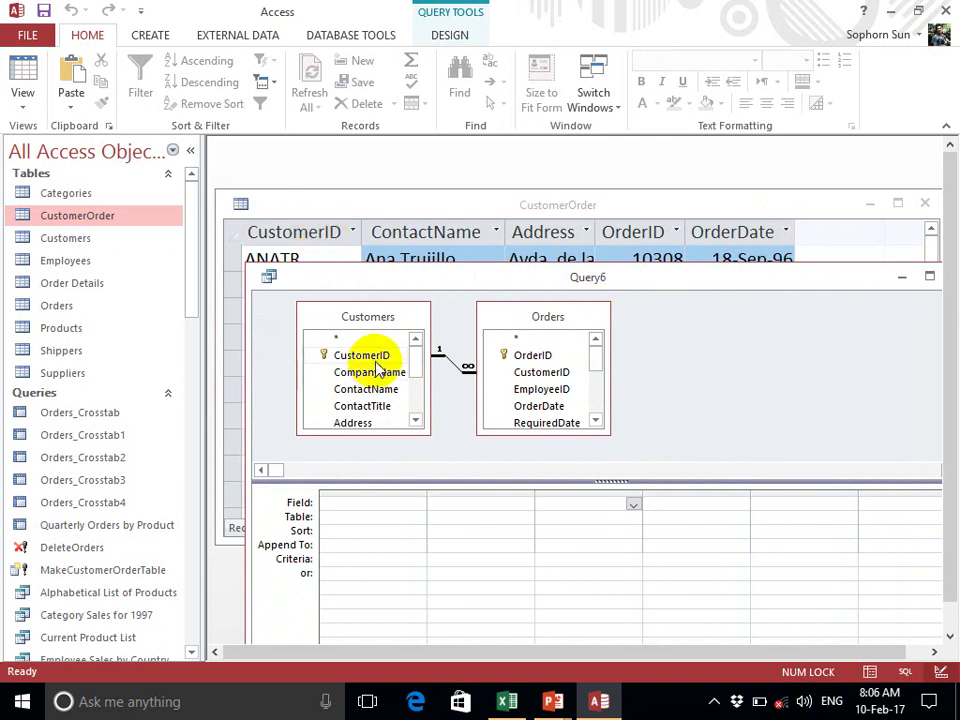
{"action": "left_click_drag", "start_coordinate": [363, 356], "coordinate": [326, 545]}
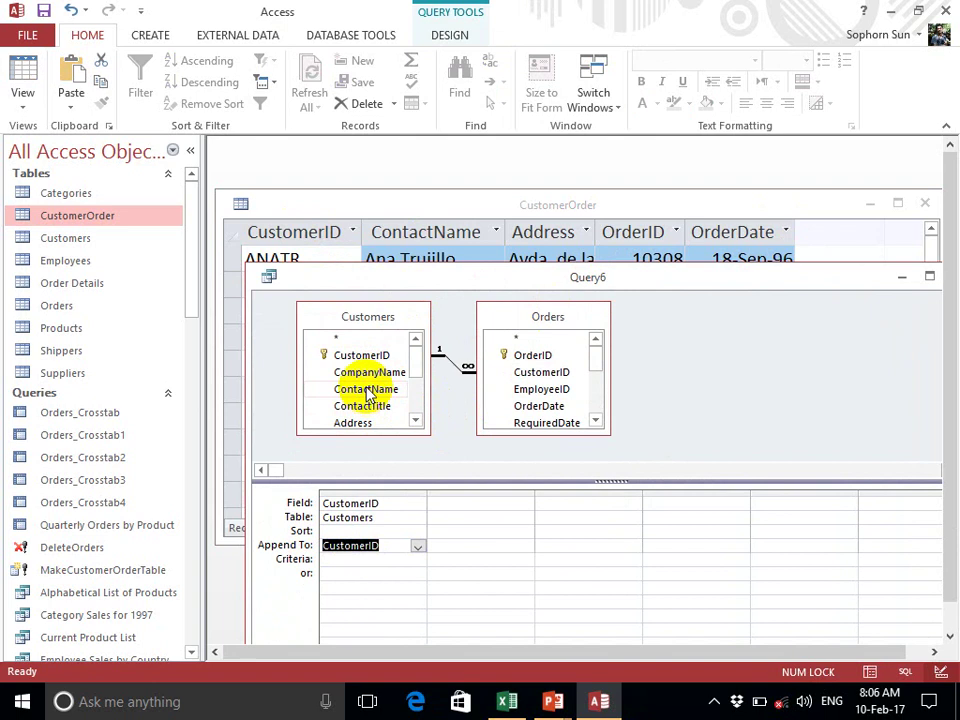
{"action": "left_click_drag", "start_coordinate": [377, 389], "coordinate": [459, 506]}
{"action": "left_click", "coordinate": [424, 545]}
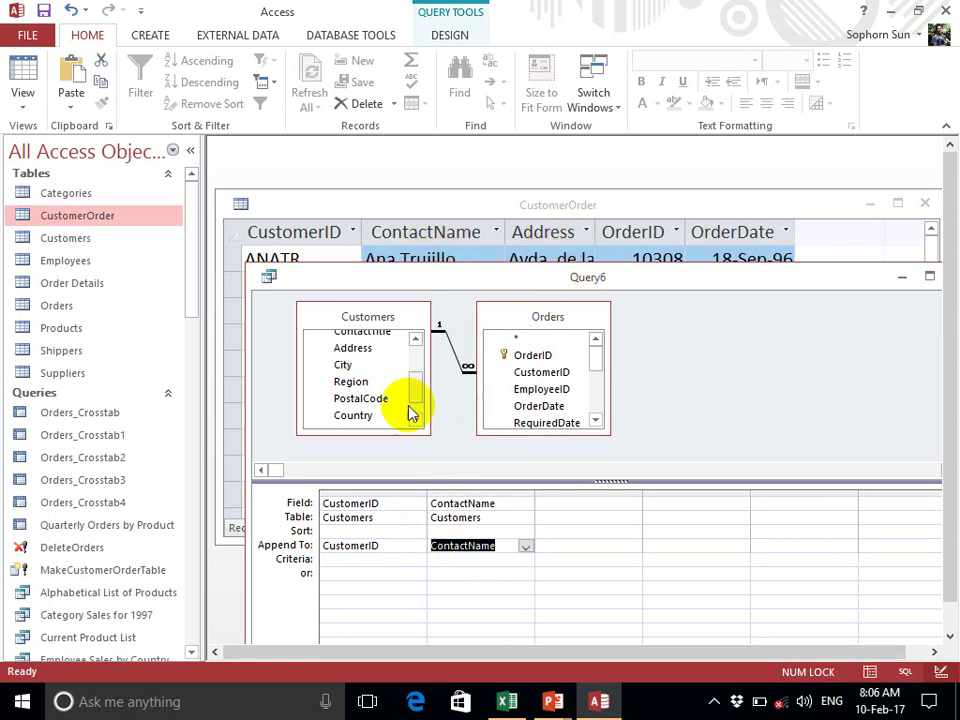
{"action": "left_click_drag", "start_coordinate": [368, 349], "coordinate": [561, 515]}
{"action": "left_click", "coordinate": [525, 545]}
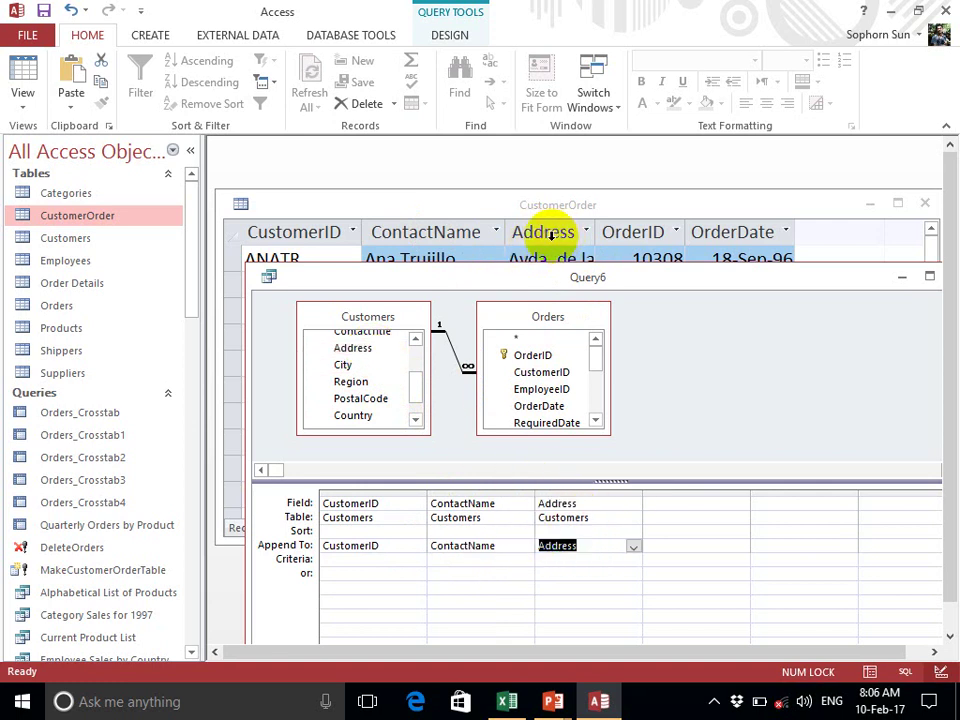
Add OrderID and OrderDate from Orders to the query grid, each appending to the field of the same name
{"action": "left_click", "coordinate": [538, 358]}
{"action": "left_click_drag", "start_coordinate": [540, 358], "coordinate": [692, 508]}
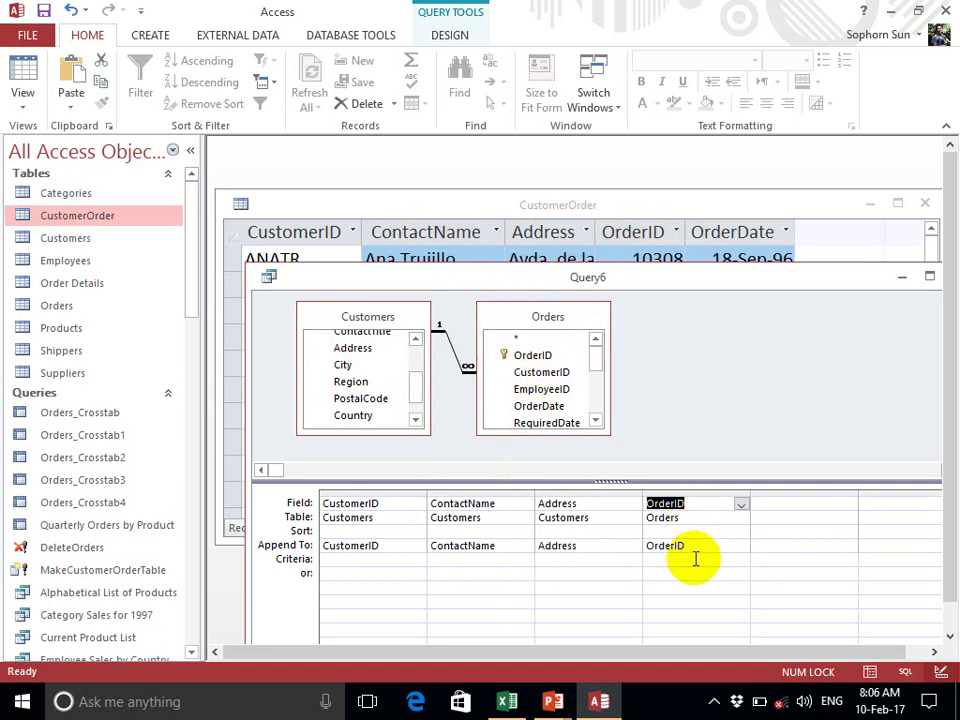
{"action": "left_click", "coordinate": [679, 548]}
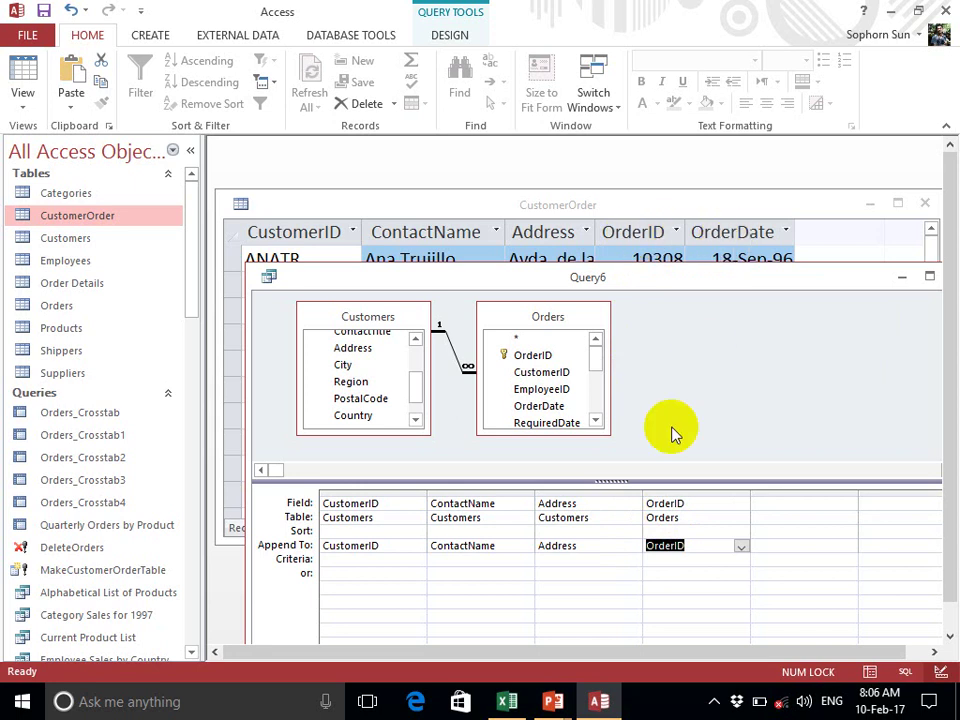
{"action": "left_click_drag", "start_coordinate": [553, 403], "coordinate": [776, 508]}
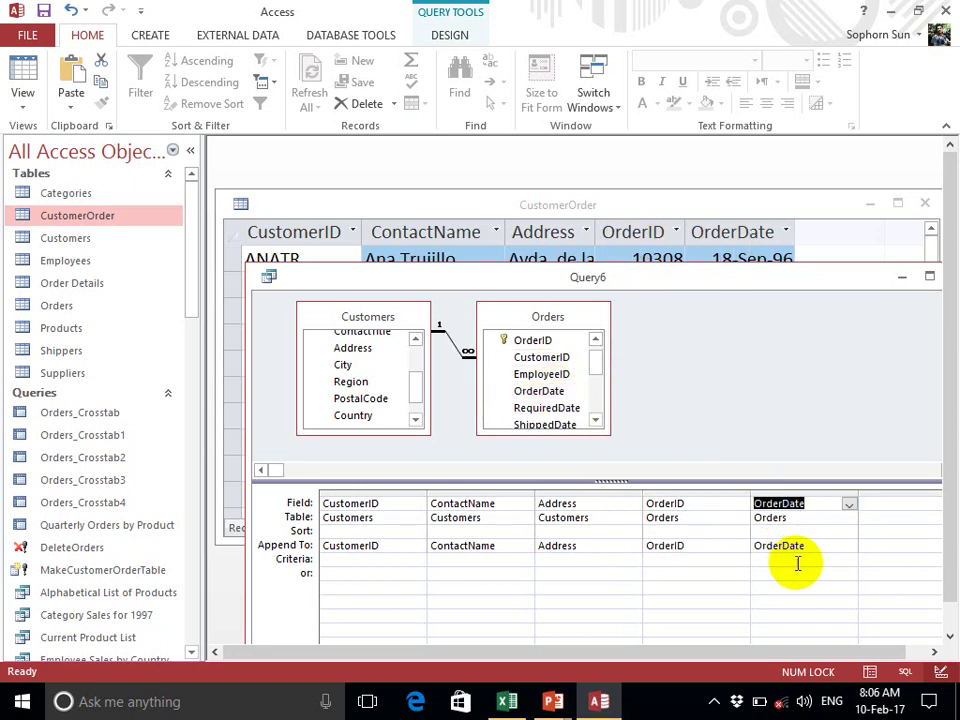
{"action": "left_click", "coordinate": [748, 548]}
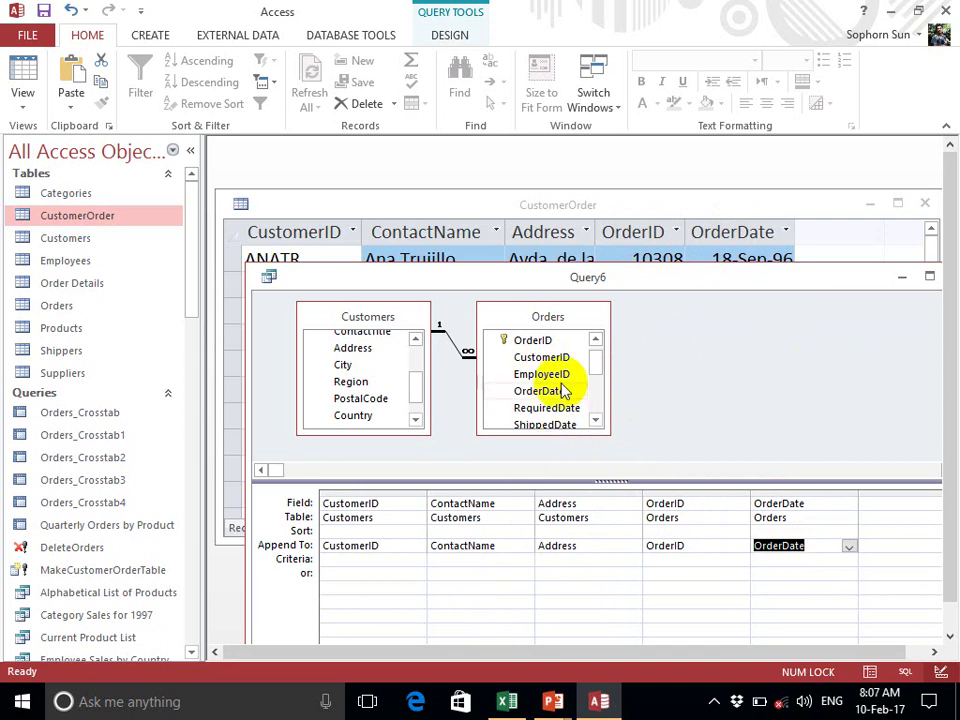
Compare the query's Append To fields with the CustomerOrder table's columns by repositioning the query window
{"action": "left_click_drag", "start_coordinate": [585, 276], "coordinate": [581, 189]}
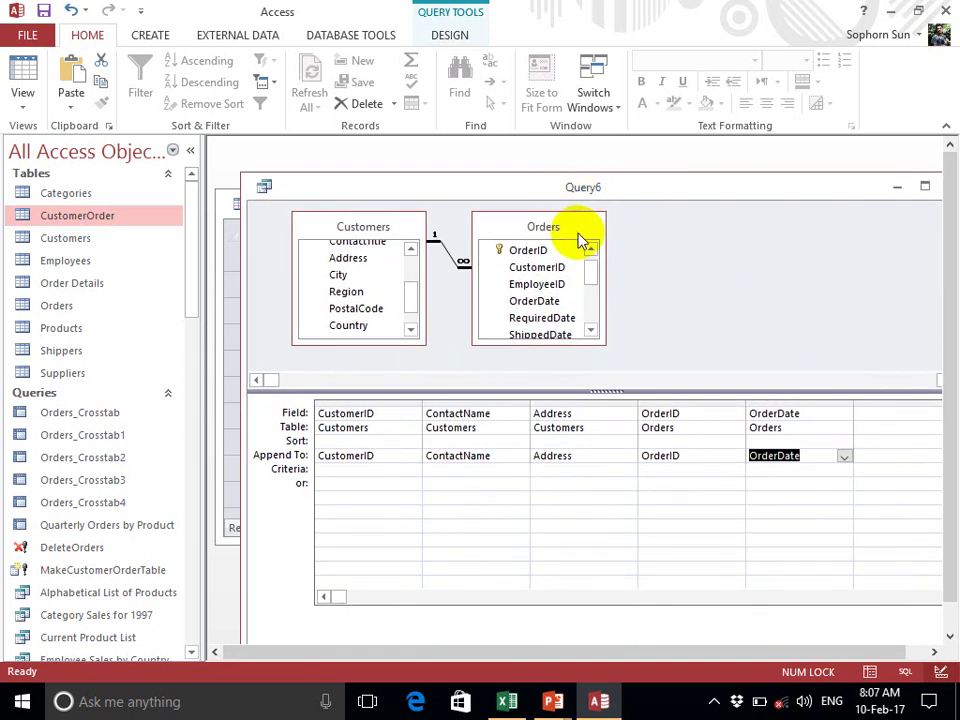
{"action": "left_click", "coordinate": [447, 38]}
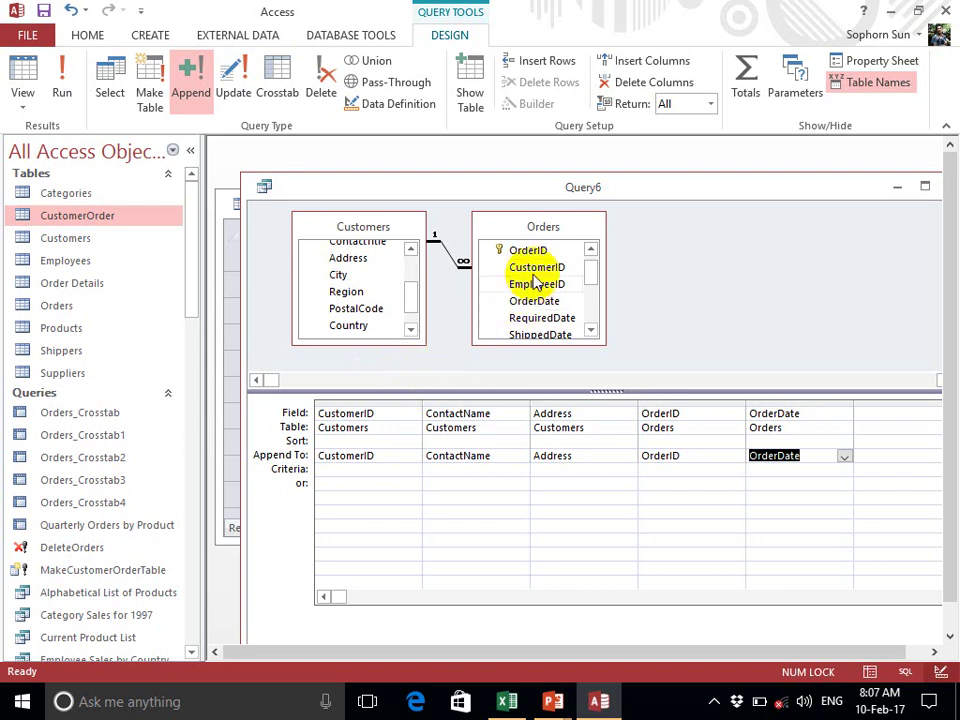
{"action": "left_click_drag", "start_coordinate": [600, 190], "coordinate": [596, 287]}
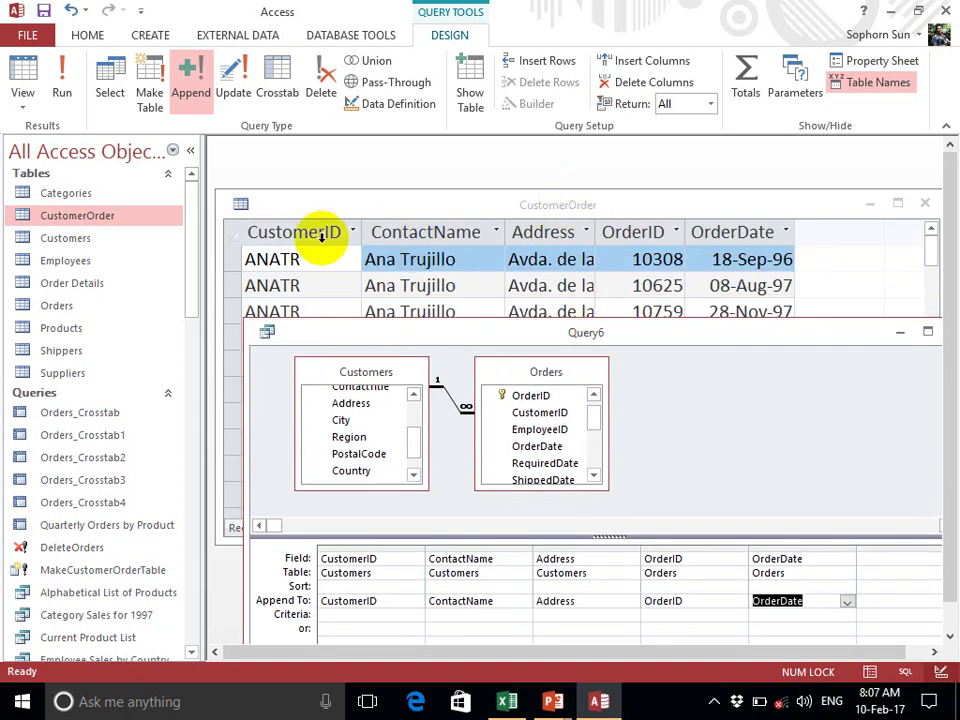
{"action": "left_click_drag", "start_coordinate": [372, 332], "coordinate": [432, 344]}
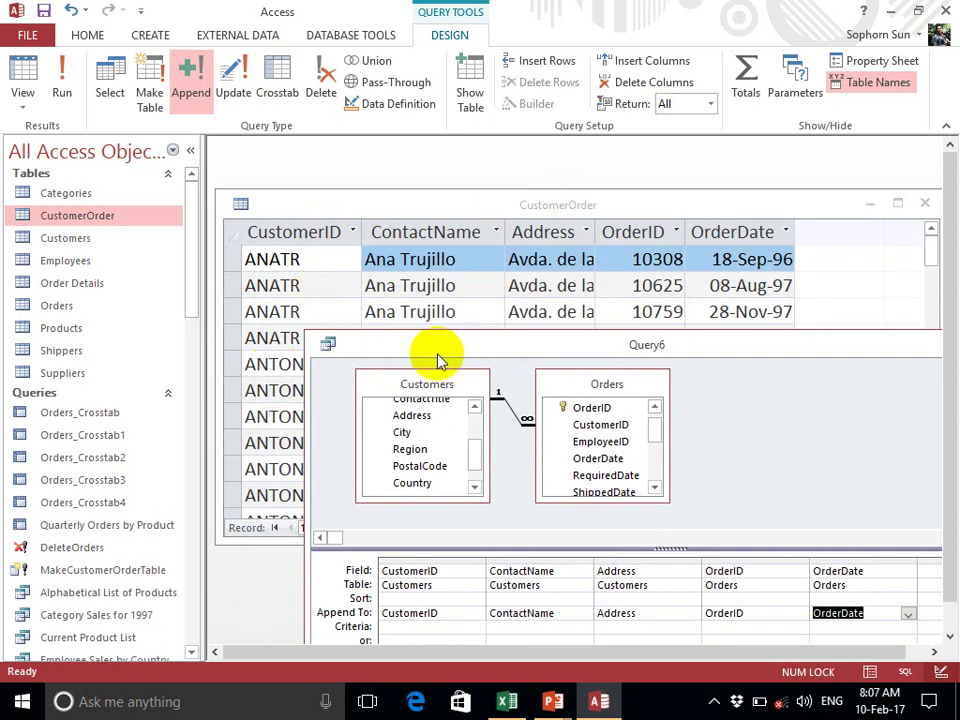
{"action": "left_click_drag", "start_coordinate": [465, 350], "coordinate": [422, 178]}
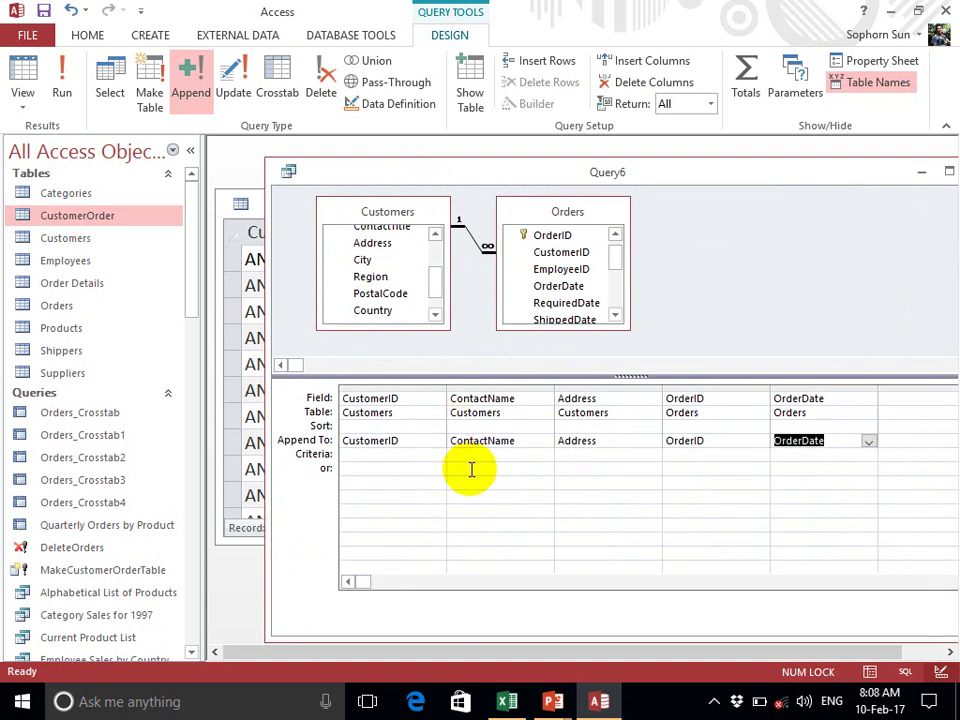
Set the ContactName criteria to Like "B*", preview the matching records in Datasheet view and return to Design view
{"action": "left_click_drag", "start_coordinate": [493, 185], "coordinate": [512, 172]}
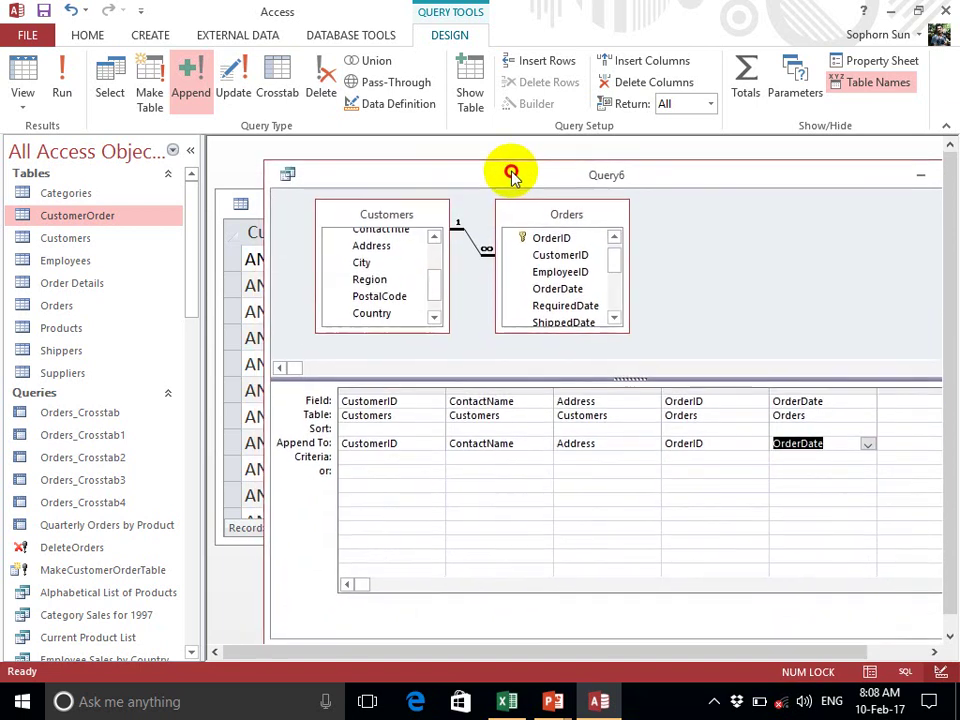
{"action": "left_click", "coordinate": [452, 458]}
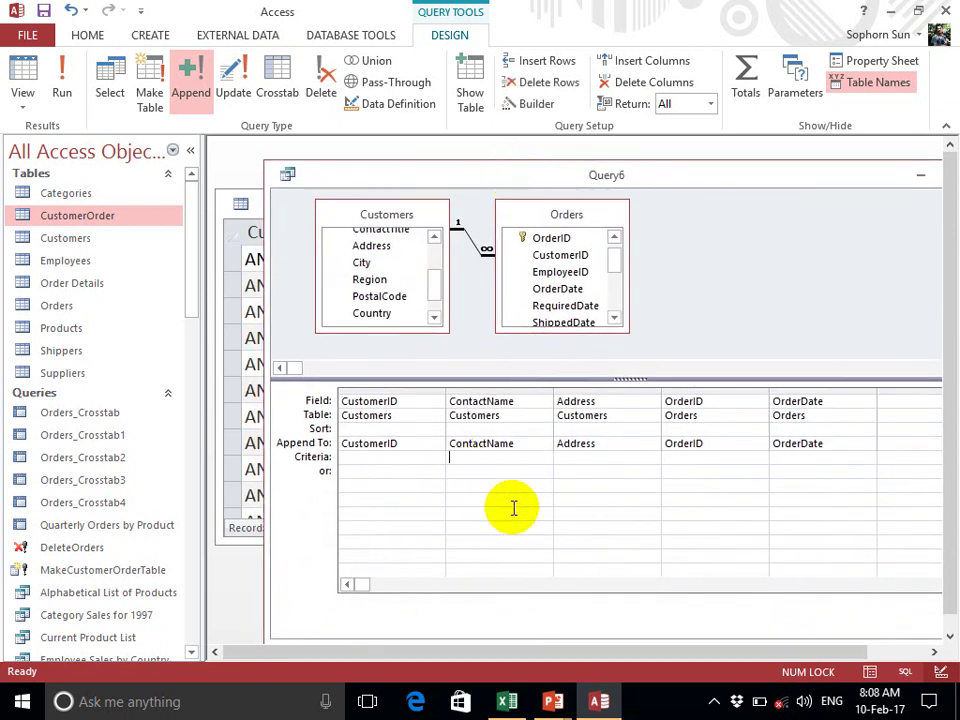
{"action": "type", "text": "Like"}
{"action": "left_click", "coordinate": [30, 104]}
{"action": "left_click", "coordinate": [55, 148]}
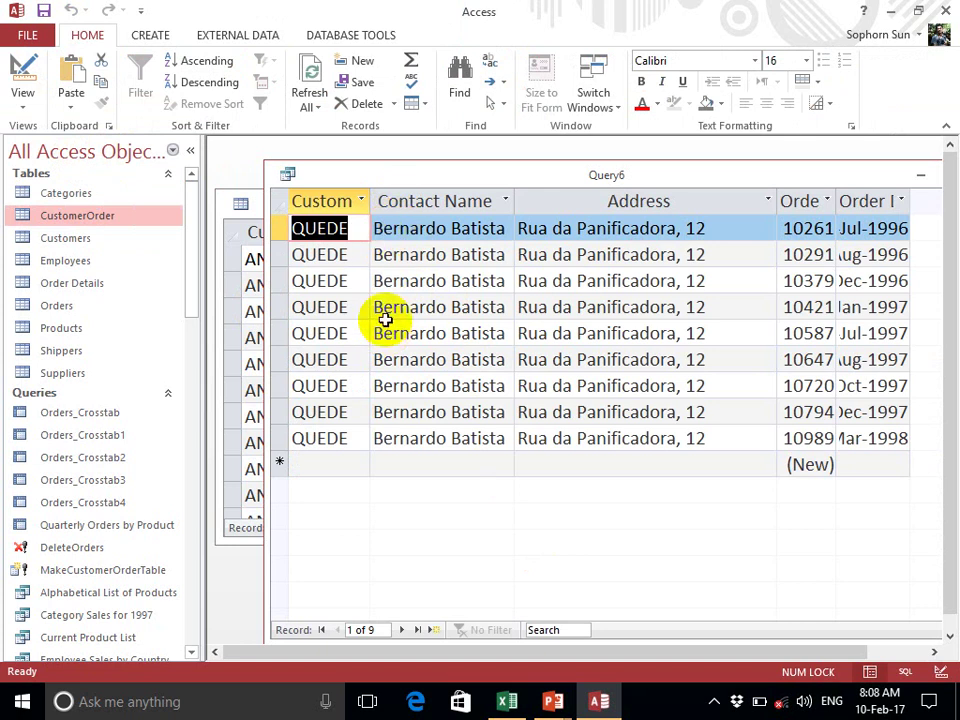
{"action": "left_click", "coordinate": [22, 112]}
{"action": "left_click", "coordinate": [32, 218]}
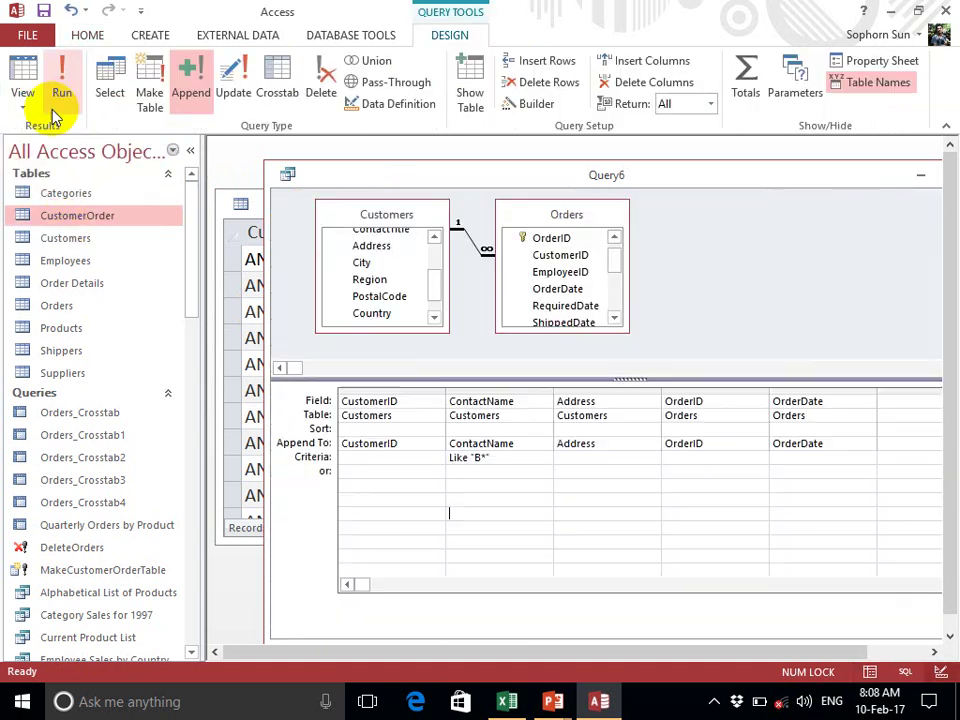
Run the append query and confirm adding the selected rows to CustomerOrder
{"action": "left_click", "coordinate": [60, 95]}
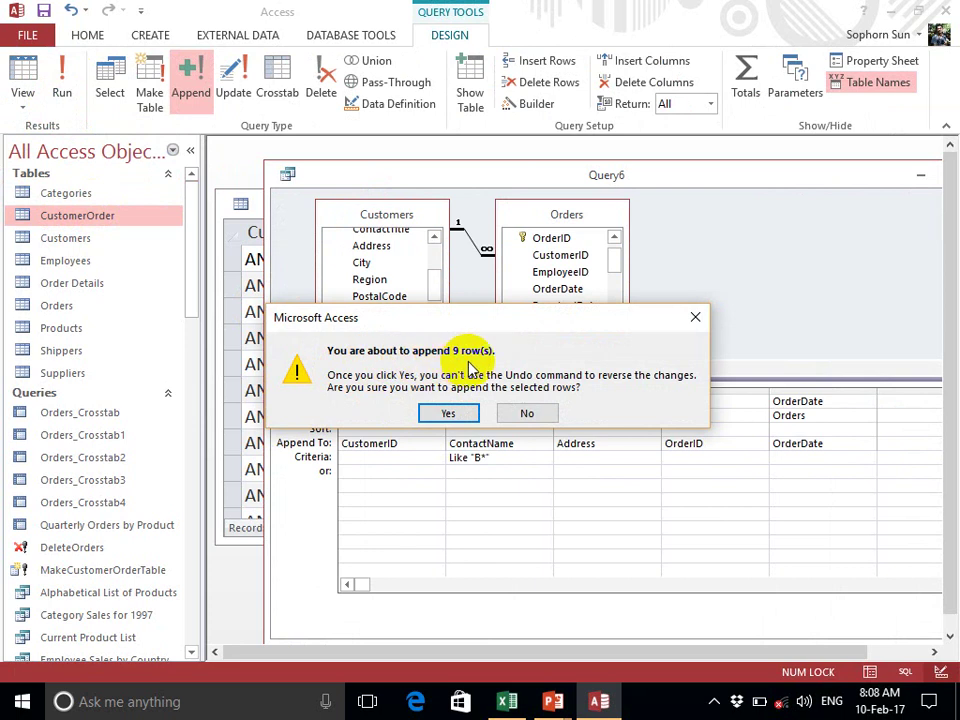
{"action": "left_click_drag", "start_coordinate": [478, 319], "coordinate": [533, 344]}
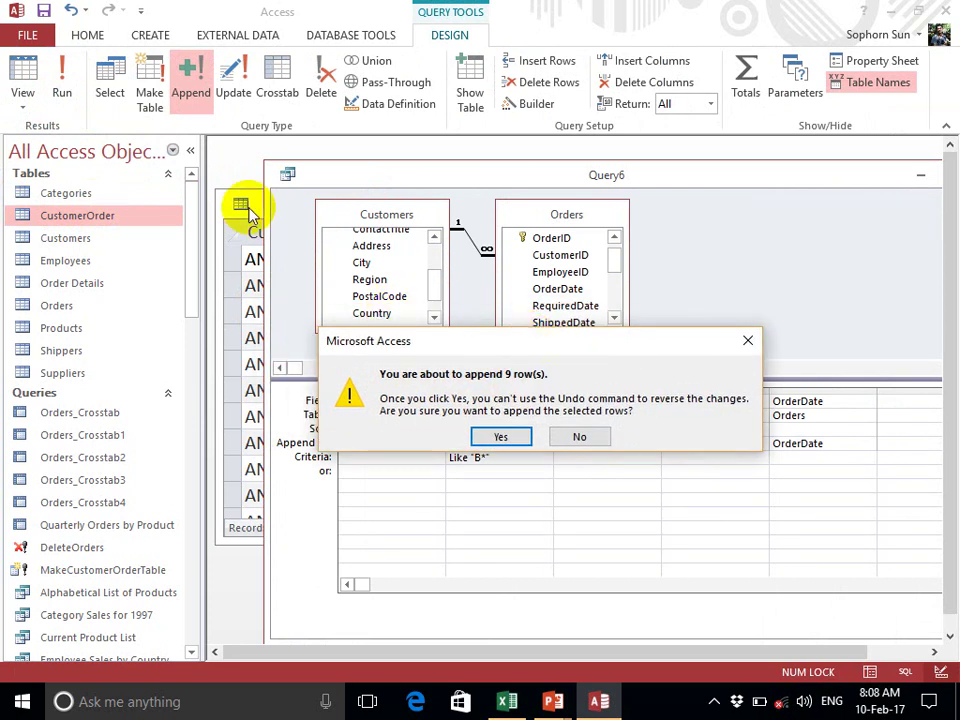
{"action": "left_click", "coordinate": [501, 436]}
Bring the CustomerOrder table to the front, refresh all its data and review the appended records at its end
{"action": "left_click", "coordinate": [251, 199]}
{"action": "left_click_drag", "start_coordinate": [454, 208], "coordinate": [471, 168]}
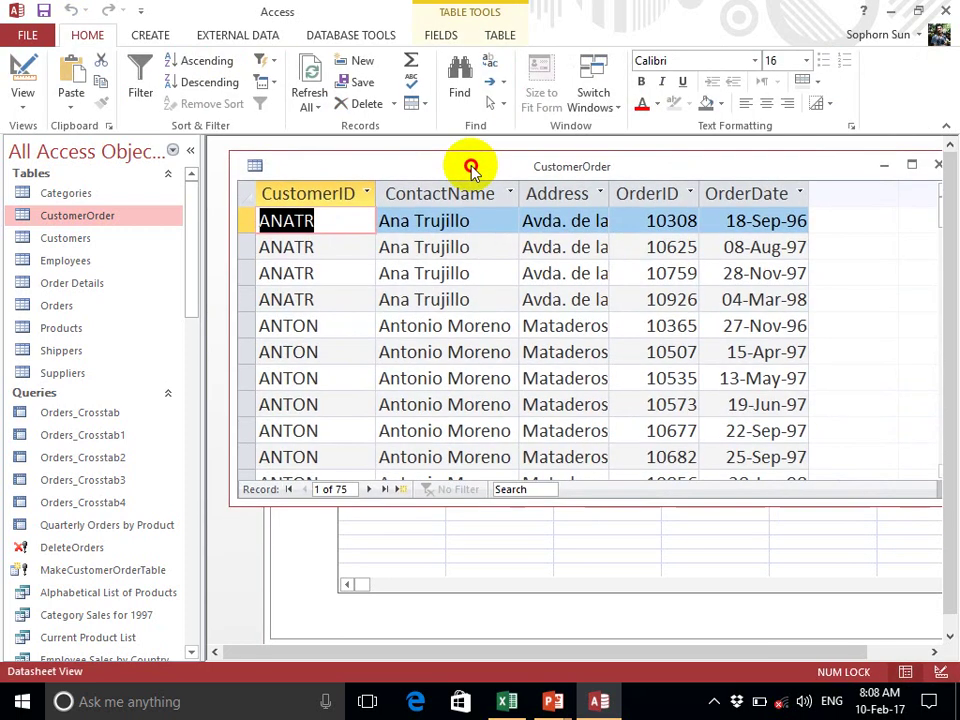
{"action": "left_click", "coordinate": [308, 103]}
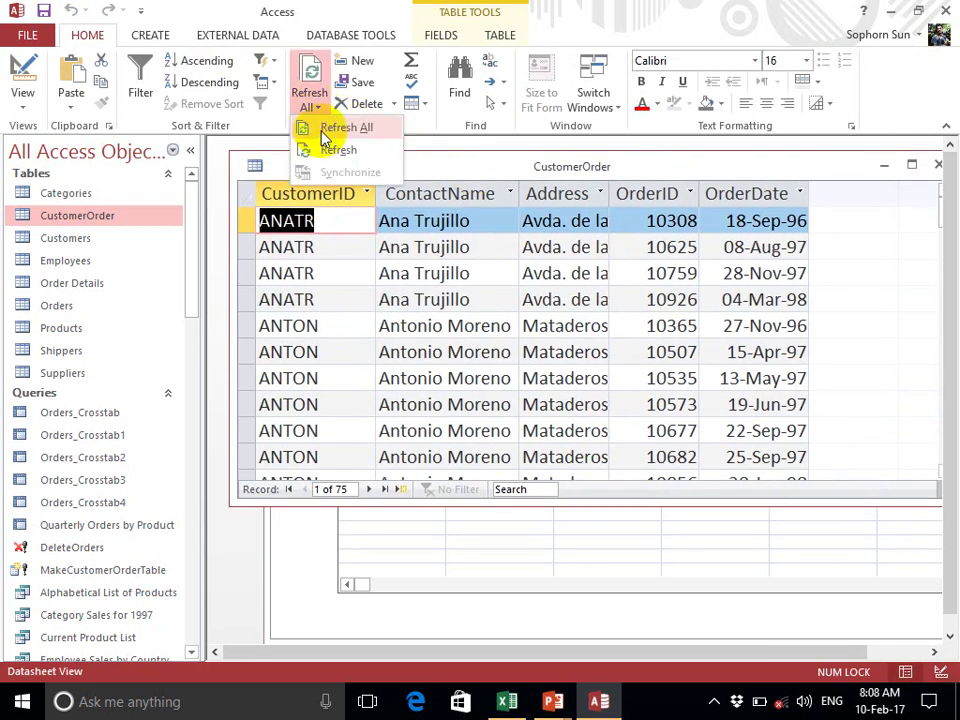
{"action": "left_click", "coordinate": [335, 129]}
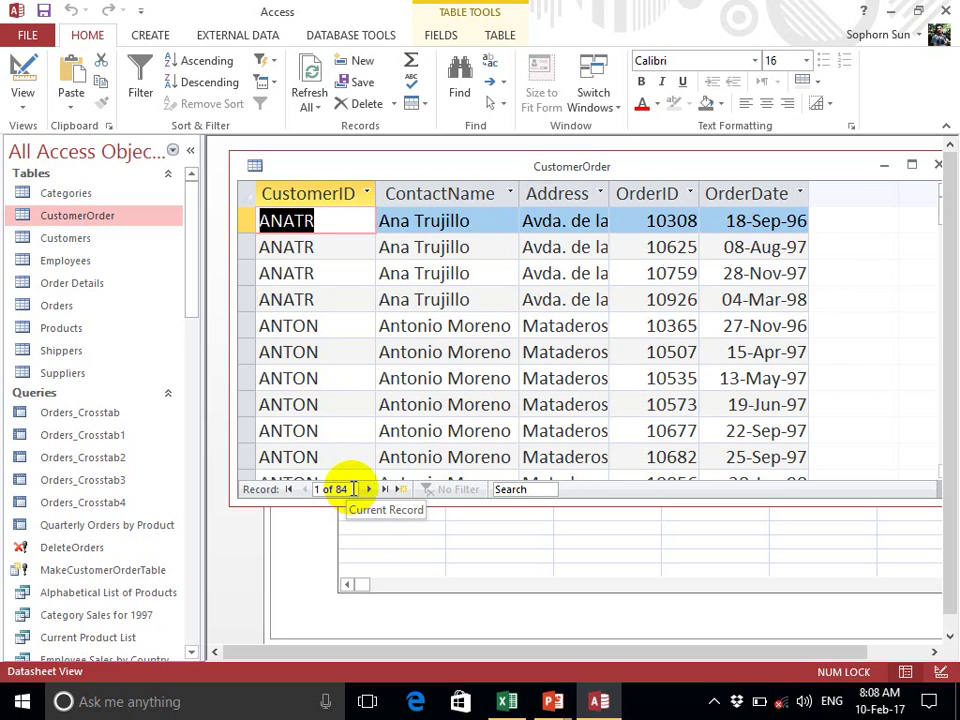
{"action": "left_click", "coordinate": [418, 299]}
{"action": "scroll", "coordinate": [410, 400], "scroll_direction": "down", "scroll_amount": 10}
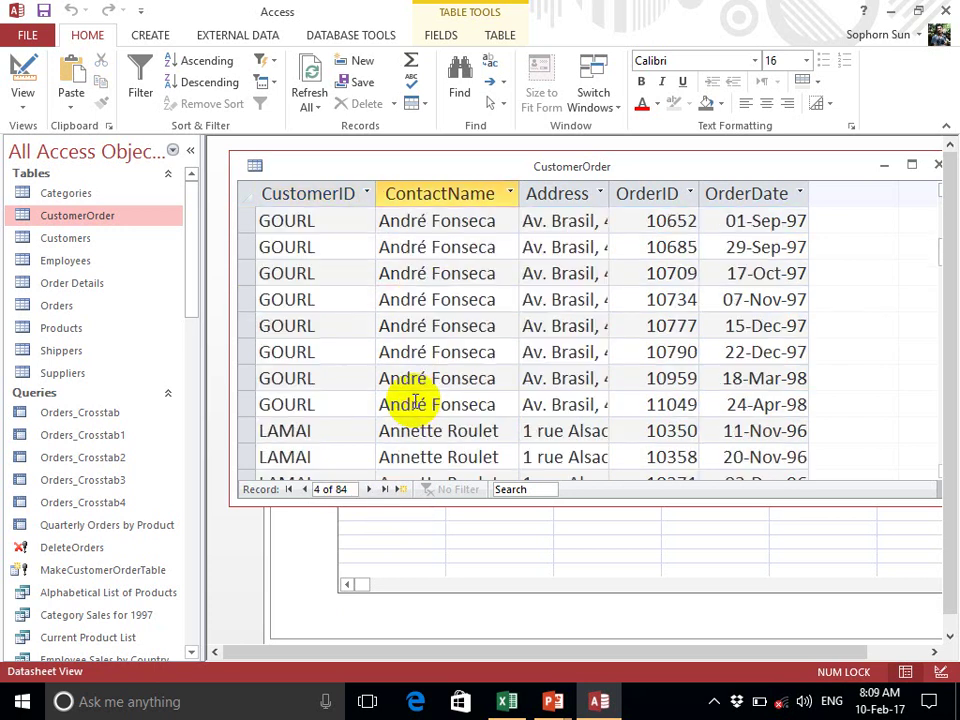
{"action": "scroll", "coordinate": [415, 400], "scroll_direction": "down", "scroll_amount": 10}
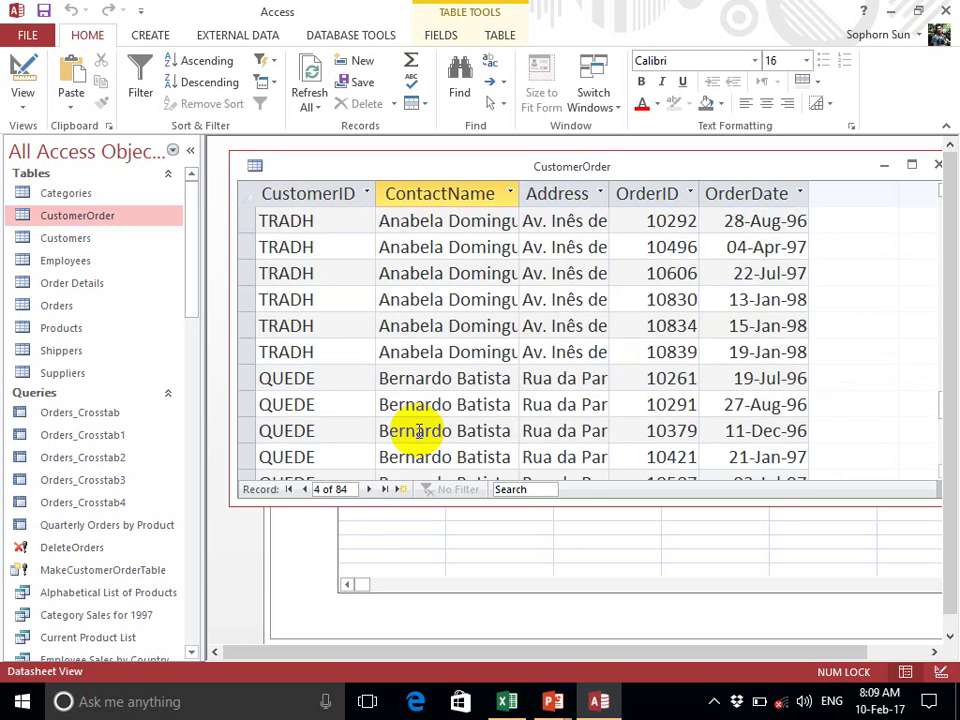
{"action": "scroll", "coordinate": [410, 420], "scroll_direction": "down", "scroll_amount": 2}
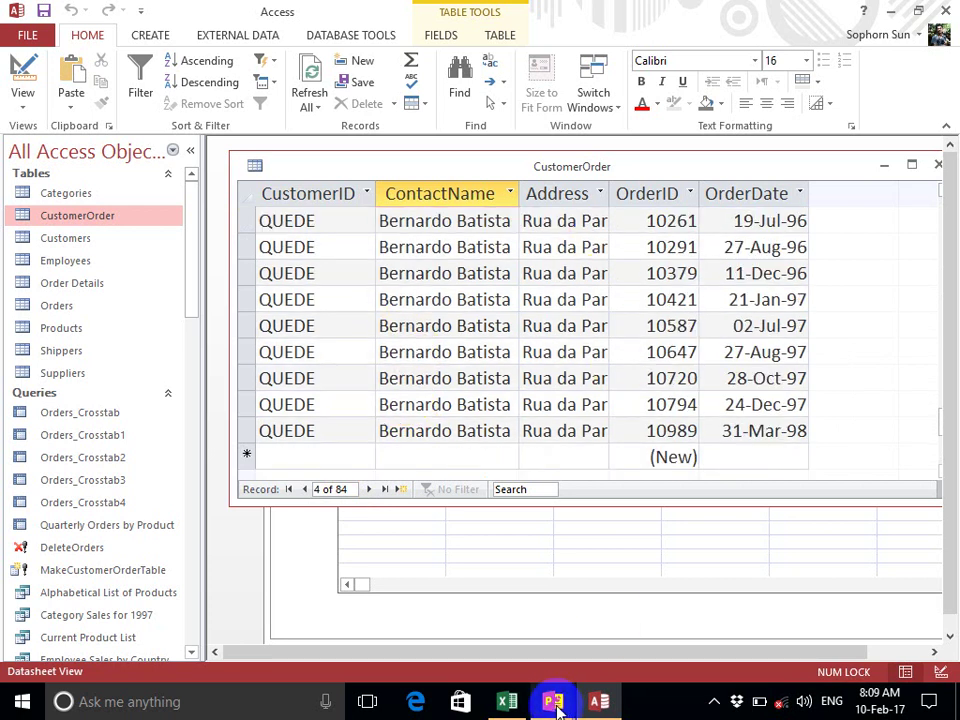
Switch to the Lesson 5 PowerPoint presentation on creating and using action queries
{"action": "mouse_move", "coordinate": [553, 705]}
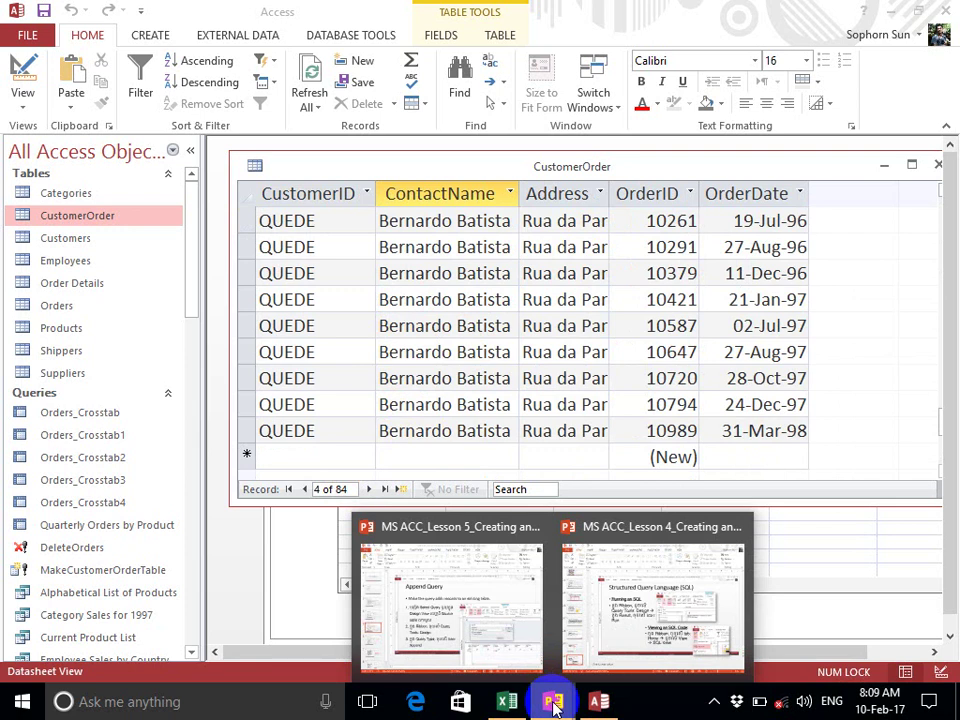
{"action": "left_click", "coordinate": [476, 620]}
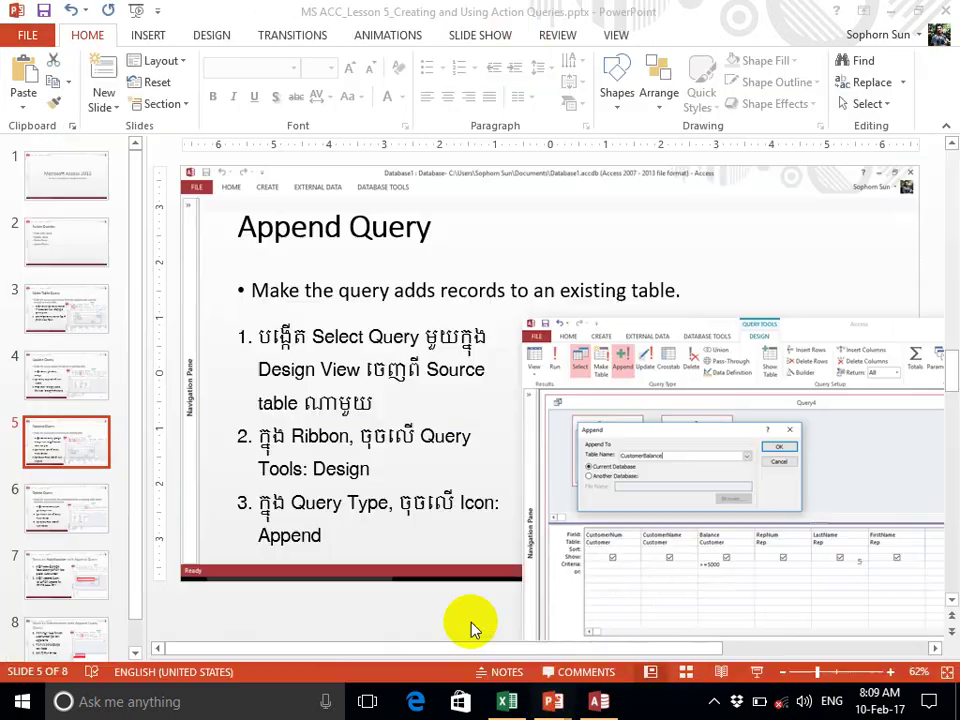